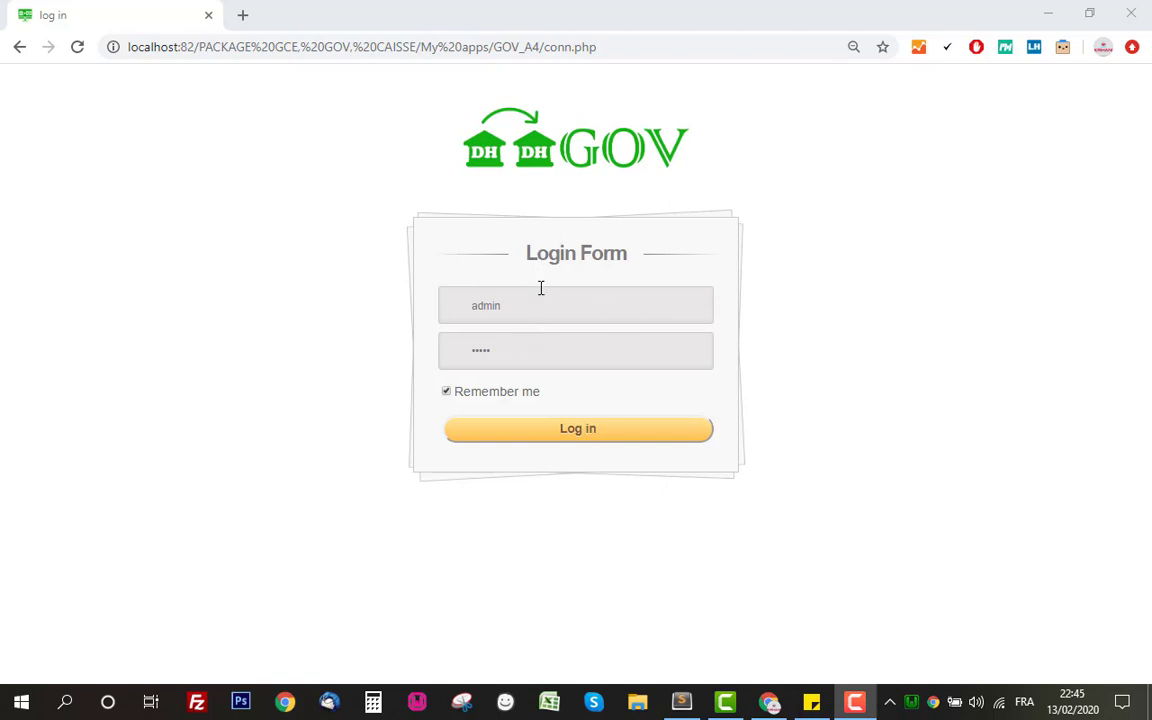
Select the filled-in admin username and password in the GOV login form
left_click_drag(555, 308, 412, 308)
left_click_drag(530, 355, 387, 361)
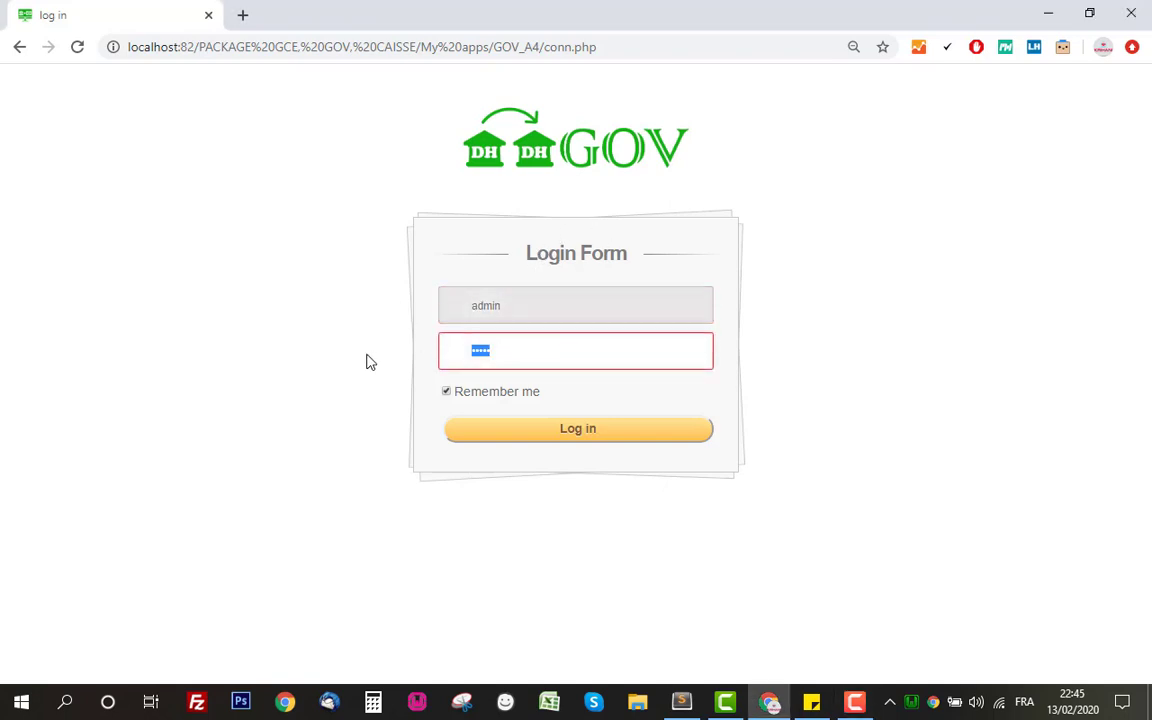
Sign in as admin, open and discard the add-user form, and go to Modèle OV
left_click(591, 448)
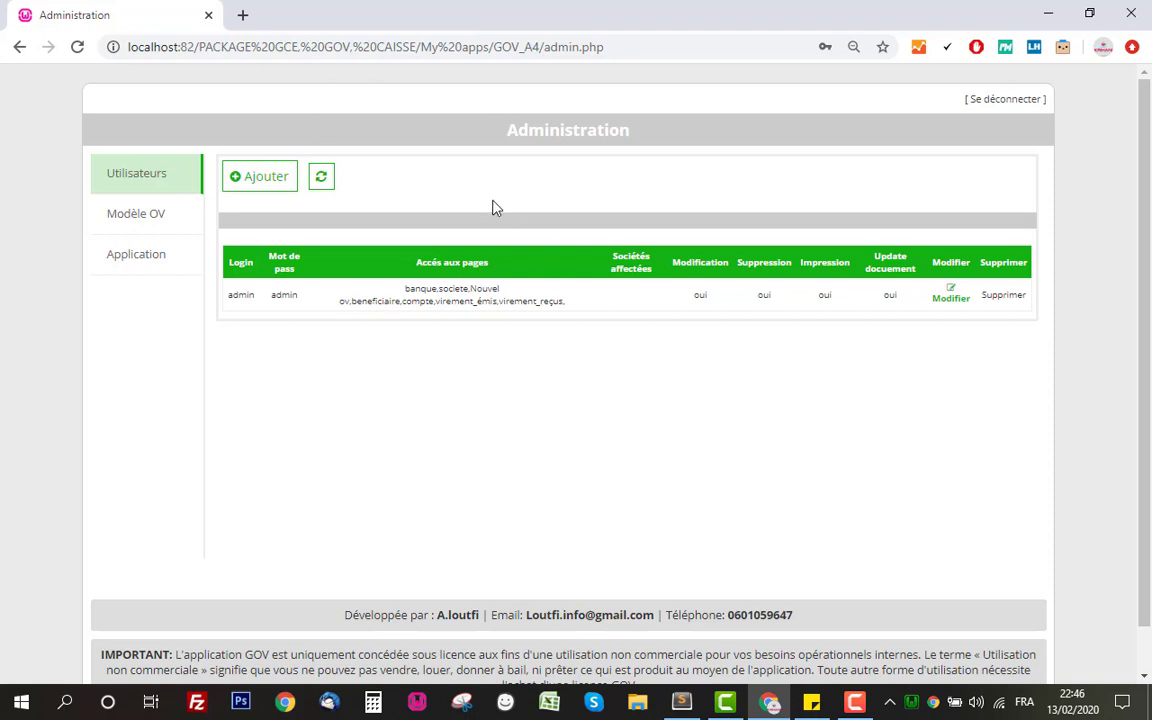
left_click(262, 180)
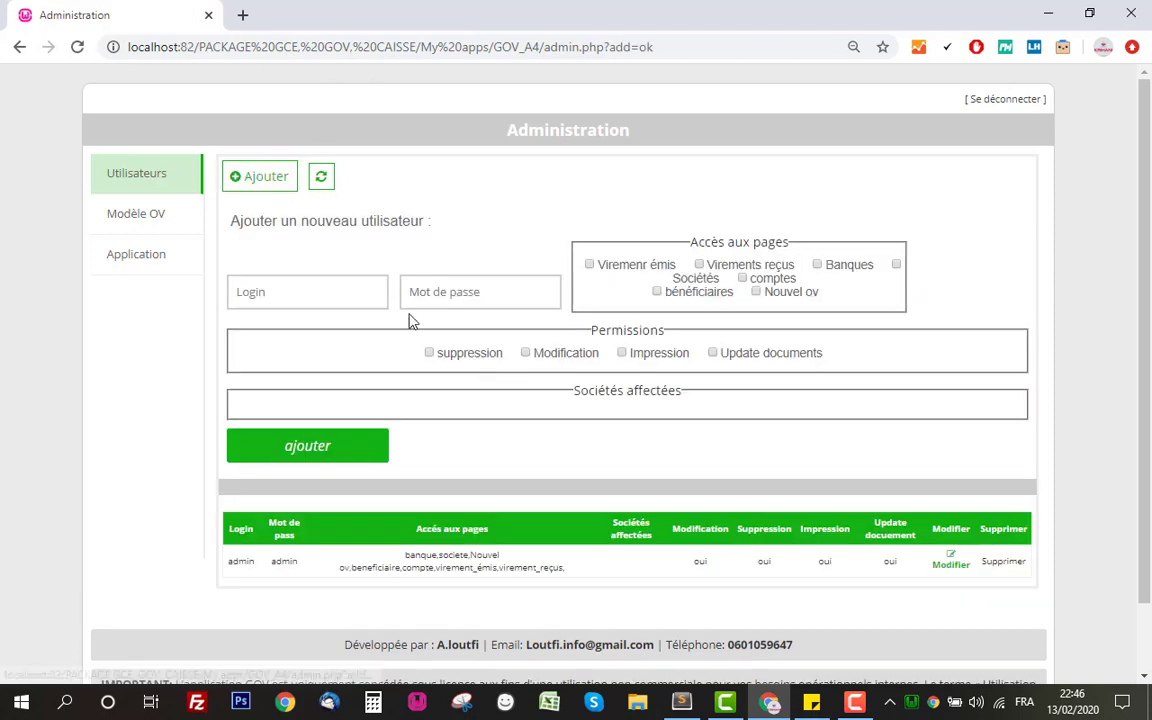
left_click(320, 180)
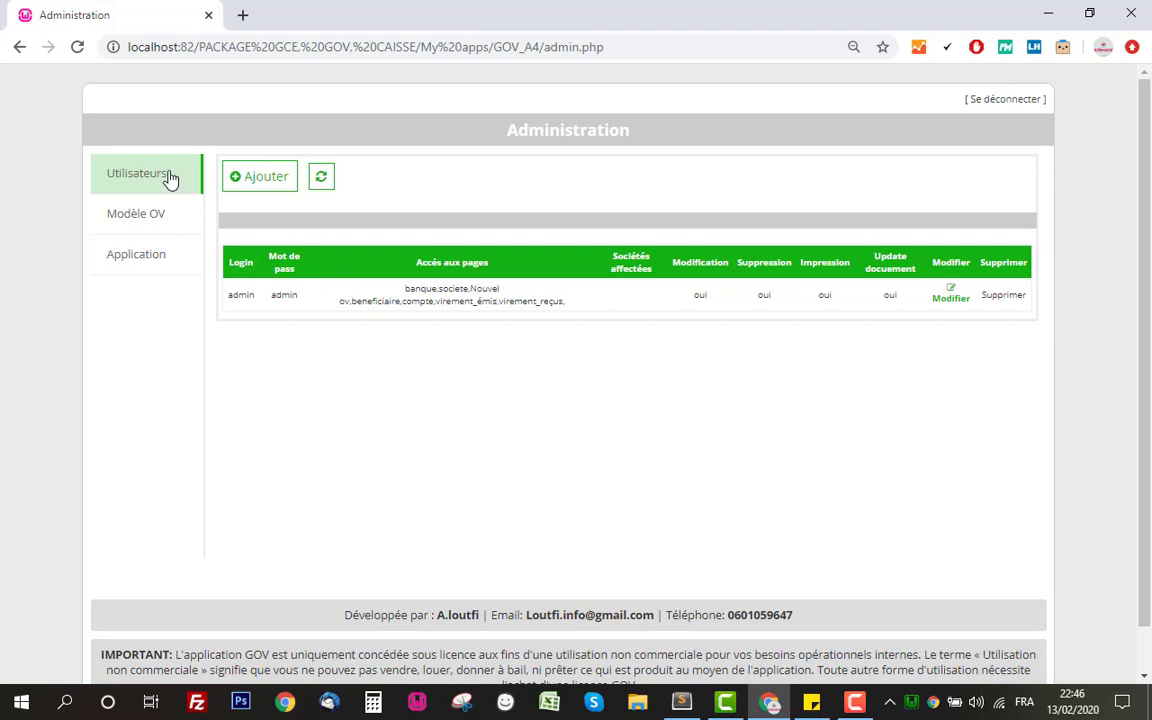
left_click(141, 226)
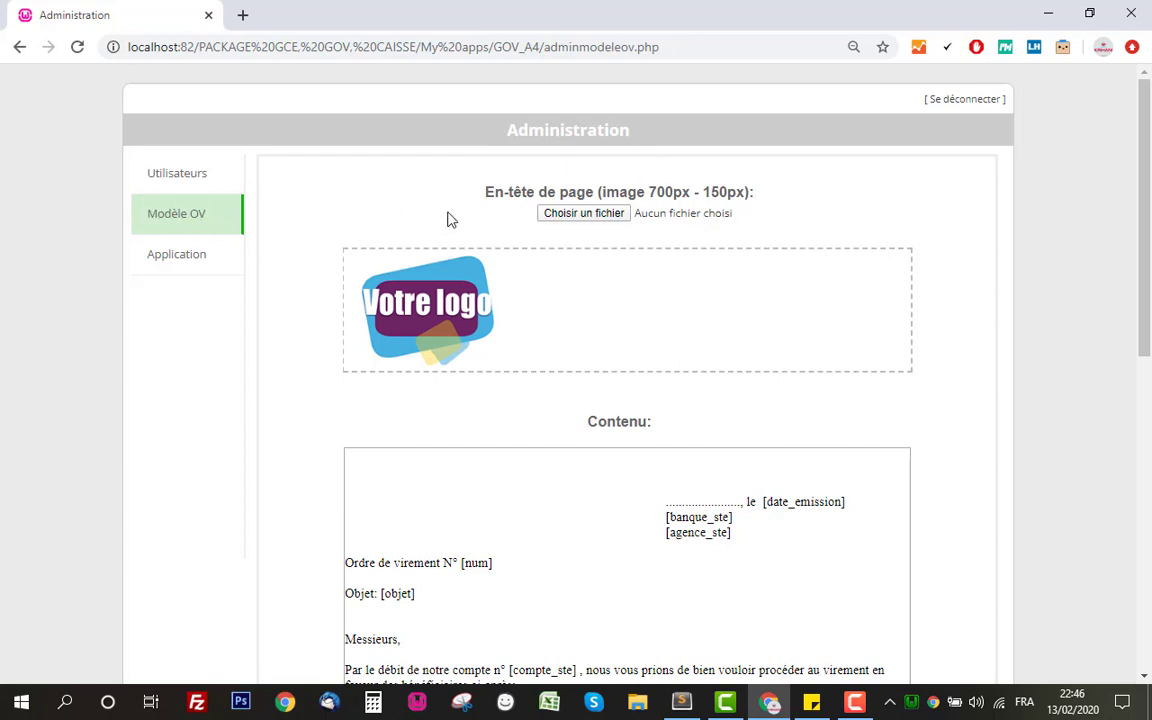
Inspect the header logo, cancelling the image file picker without changing anything
scroll(946, 327, "down", 2)
scroll(700, 305, "up", 2)
mouse_move(404, 283)
left_mouse_down()
mouse_move(421, 224)
mouse_move(421, 282)
left_mouse_up()
left_click(592, 213)
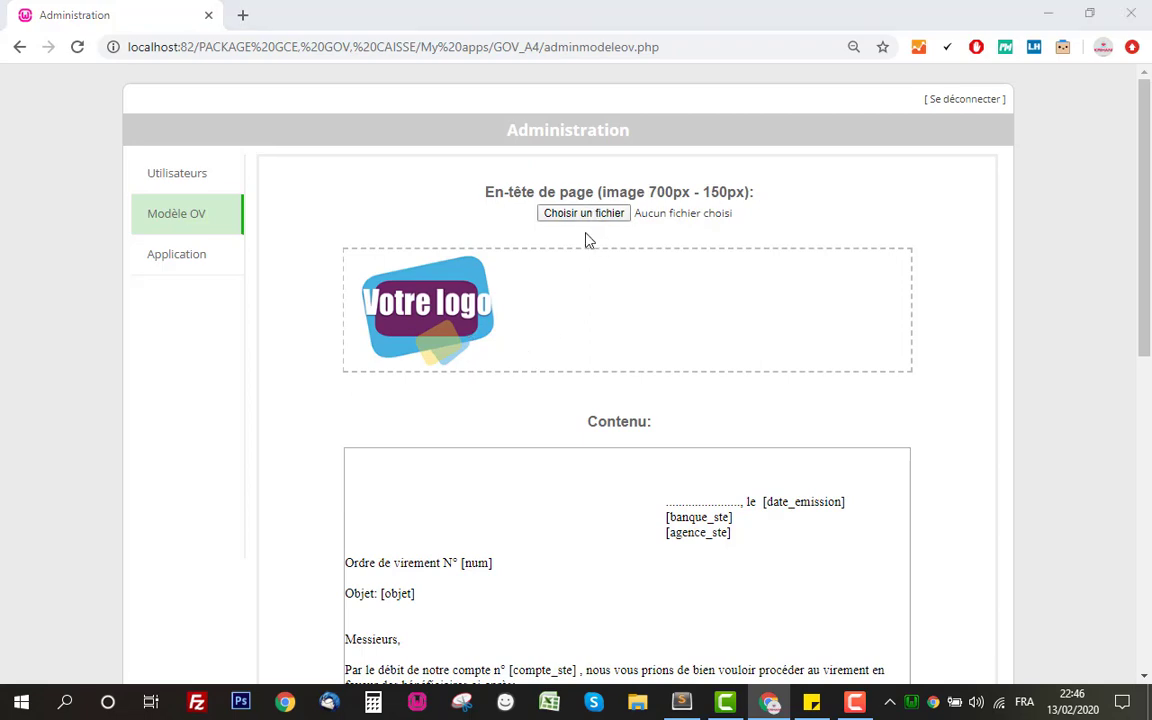
key("Escape")
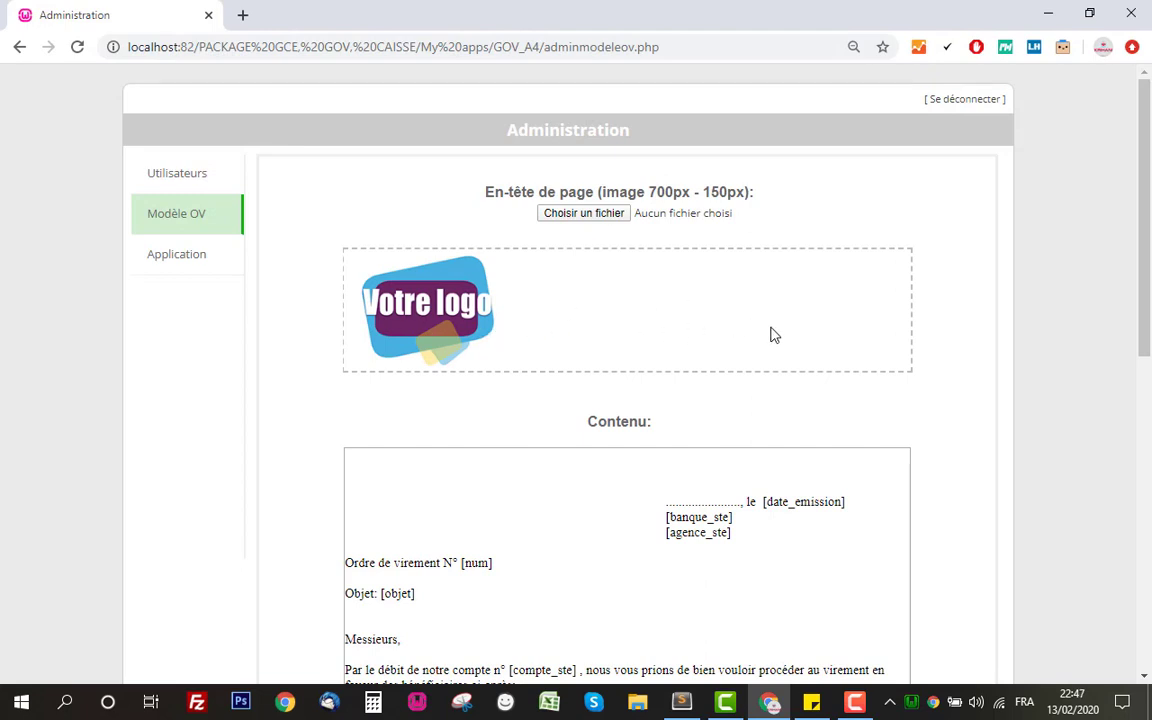
scroll(1013, 334, "down", 5)
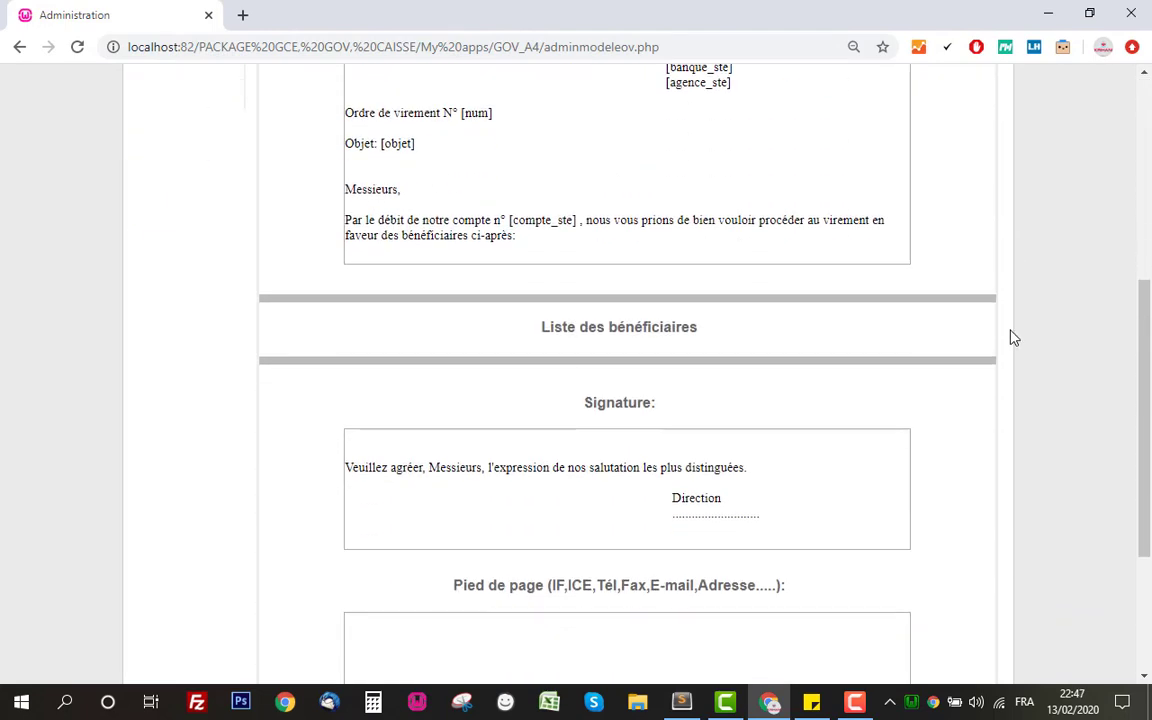
scroll(634, 238, "up", 3)
Replace the dotted placeholder before ', le [date_emission]' with Casablanca in the letter content
left_click(655, 305)
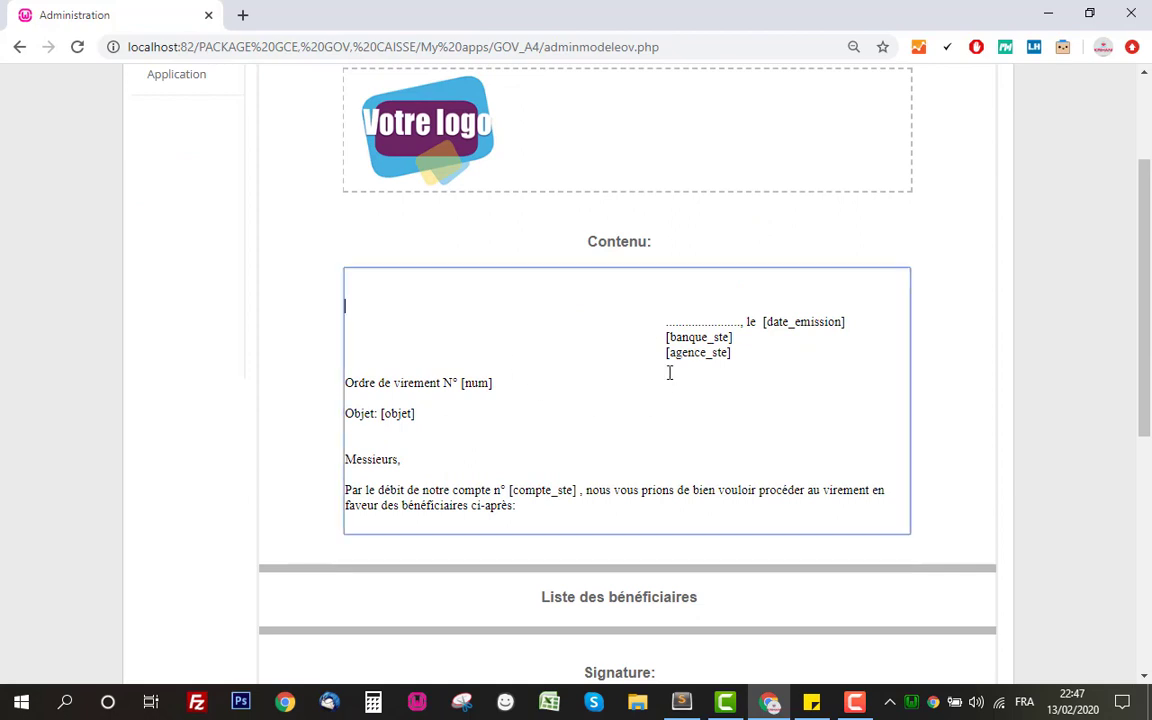
left_click_drag(741, 322, 665, 323)
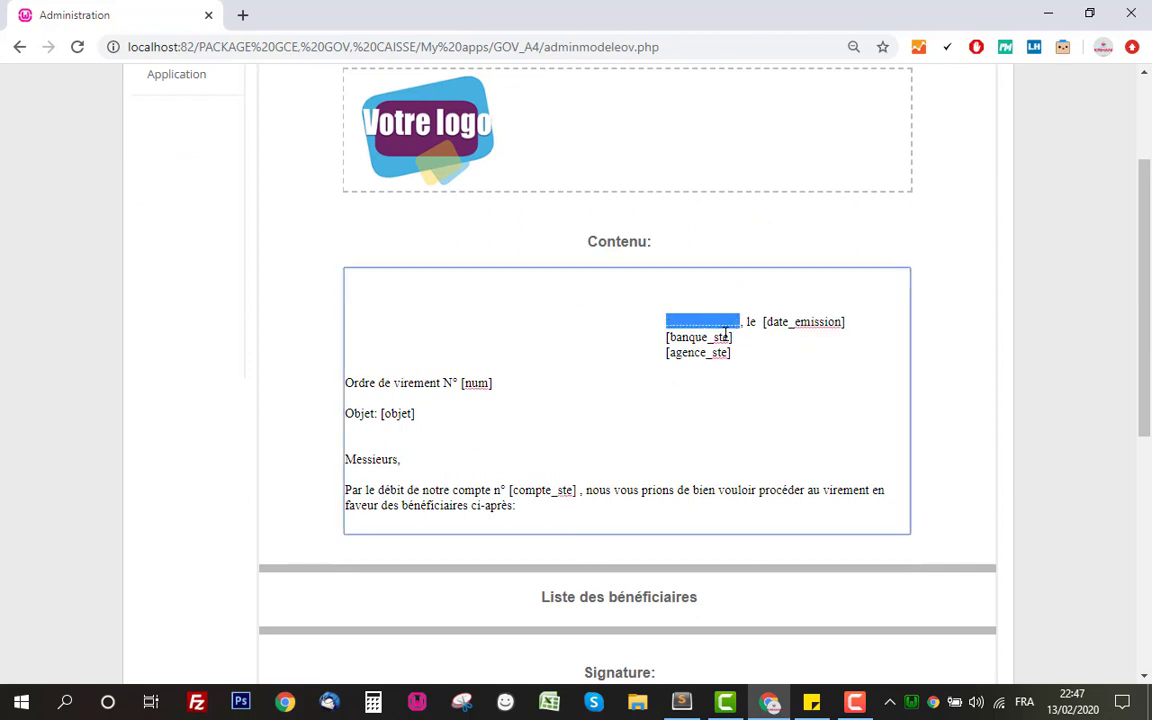
type("Casablanca")
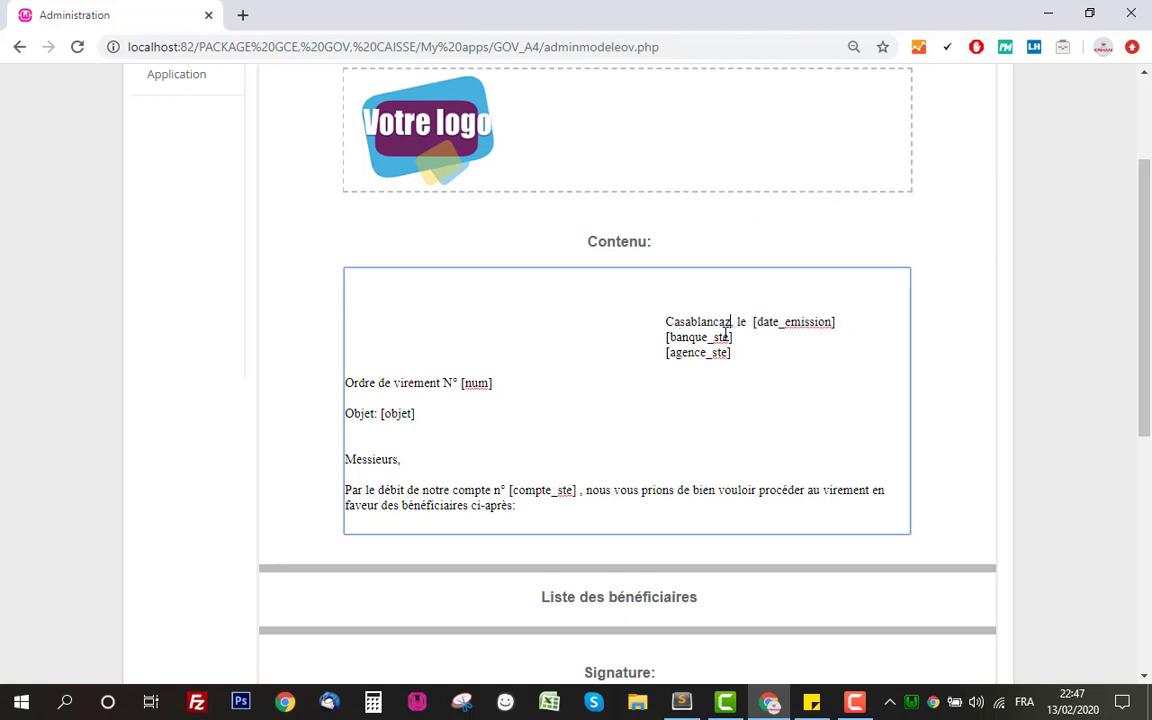
key("BackSpace")
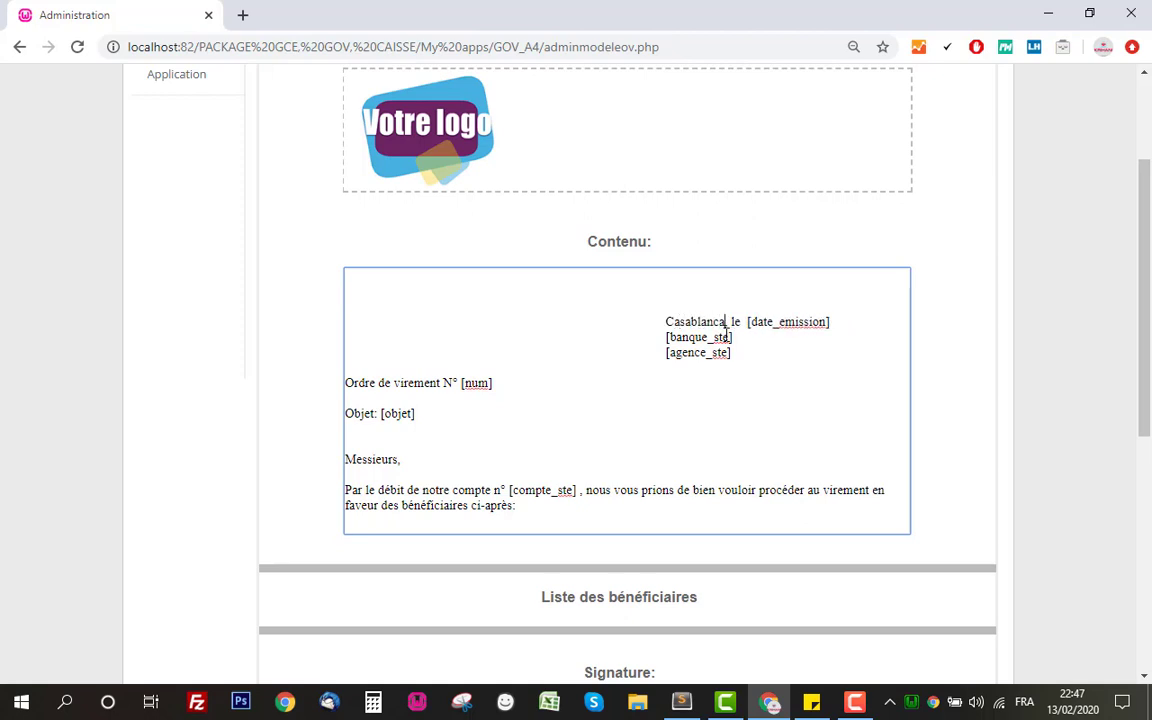
left_click(941, 324)
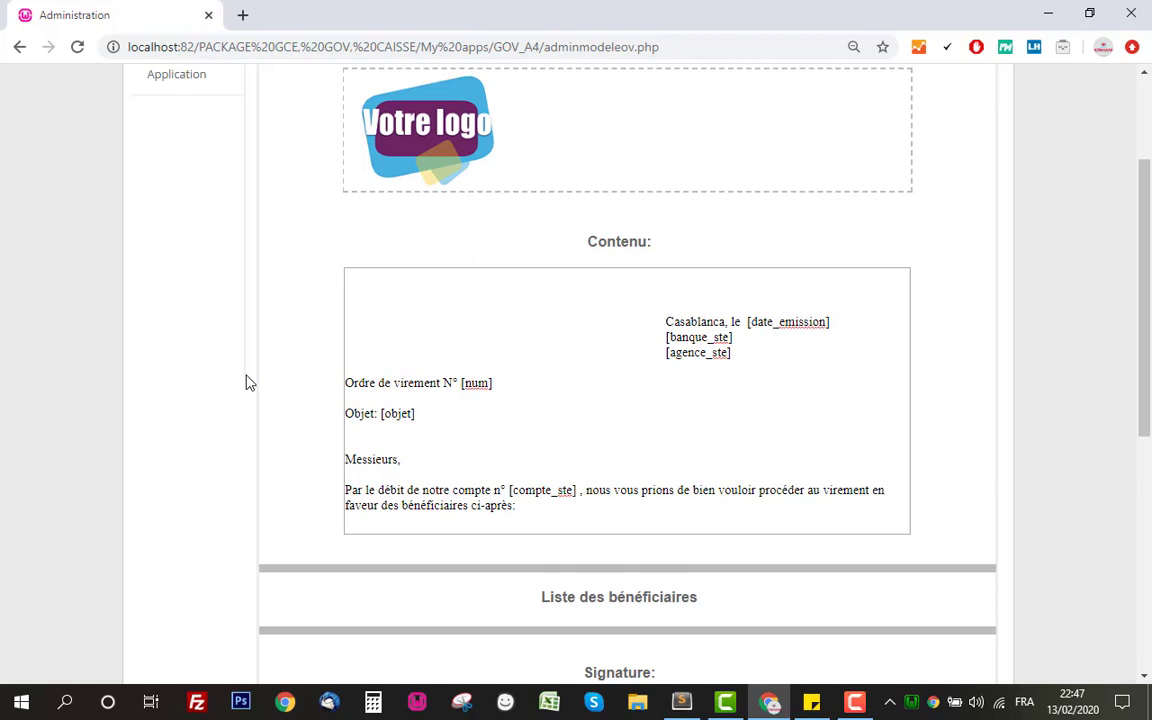
scroll(622, 372, "down", 2)
Look over the Liste des bénéficiaires heading, signature and empty footer without changes
scroll(531, 376, "down", 2)
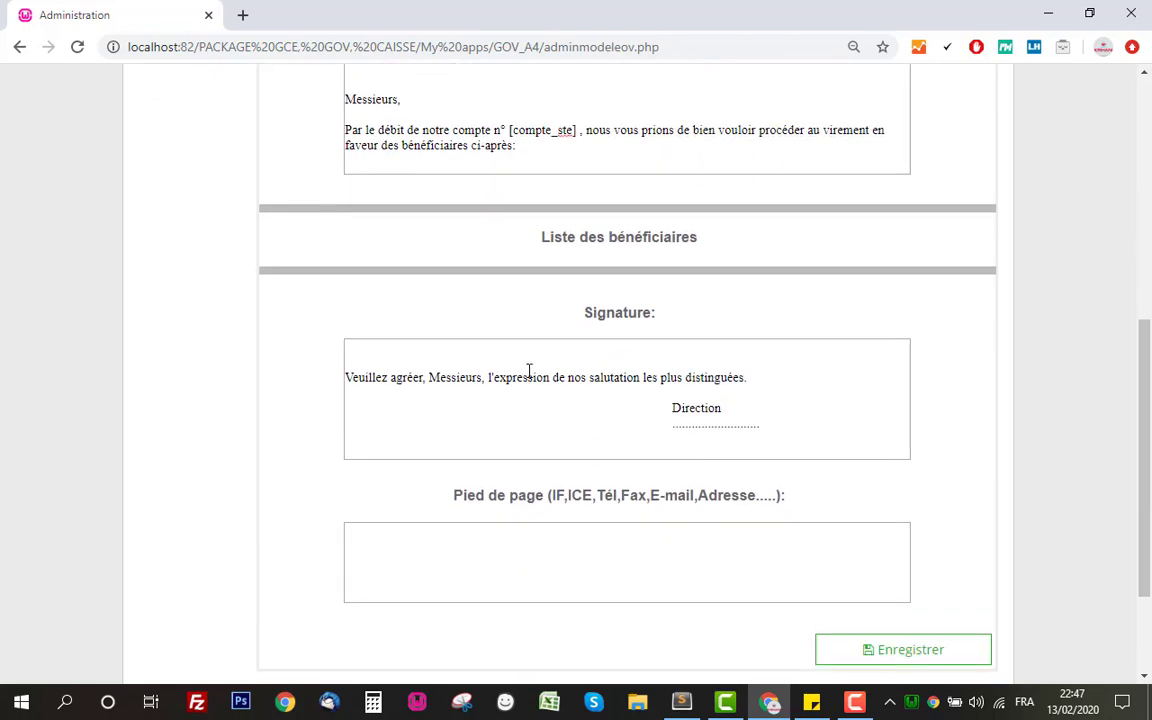
triple_click(589, 242)
left_click(728, 245)
left_click_drag(792, 249, 450, 249)
left_click(677, 240)
left_click_drag(373, 373, 347, 362)
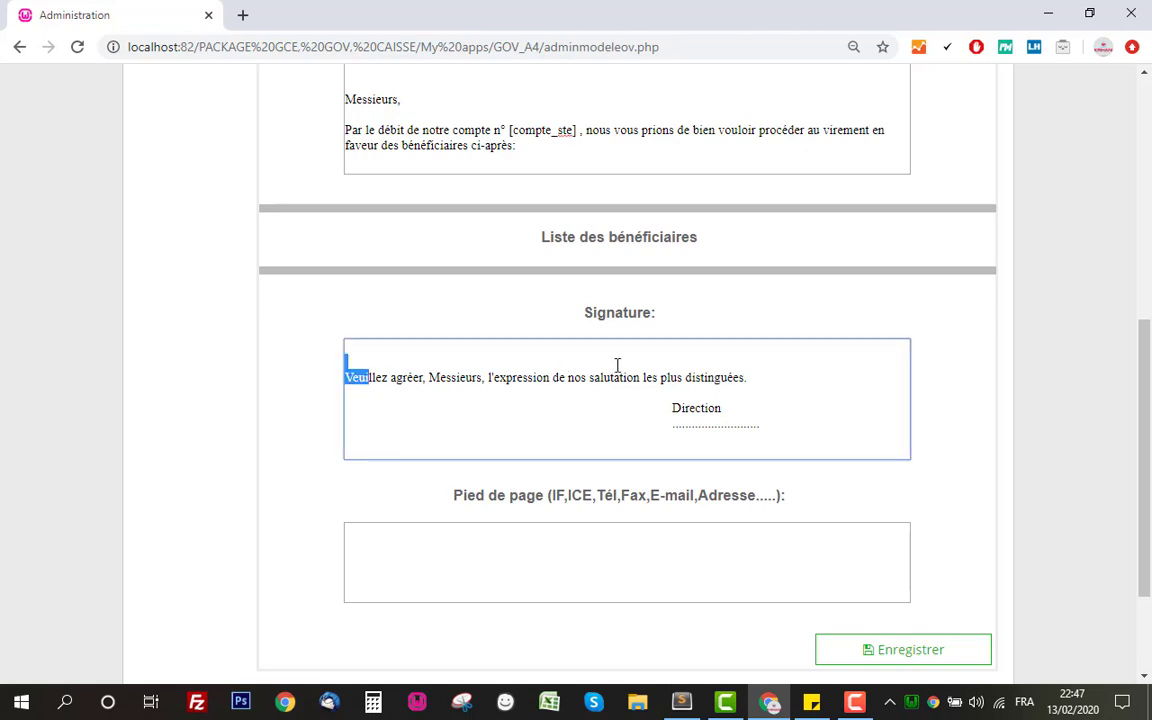
left_click(647, 364)
scroll(512, 460, "down", 1)
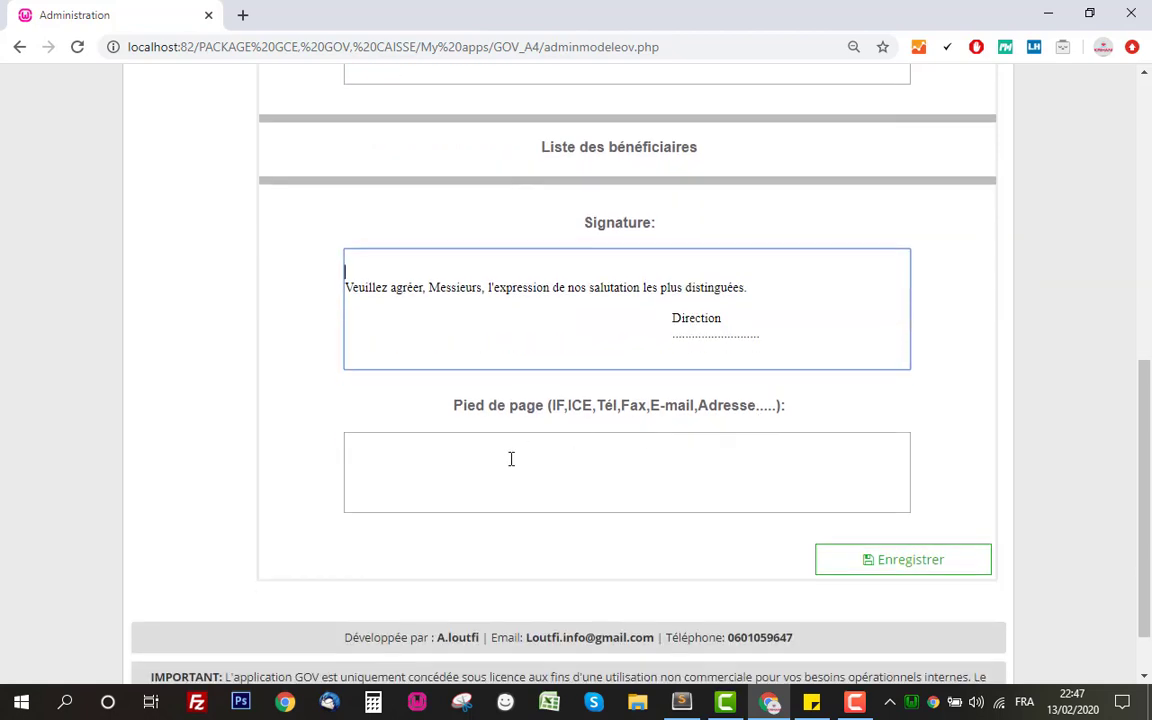
left_click(503, 457)
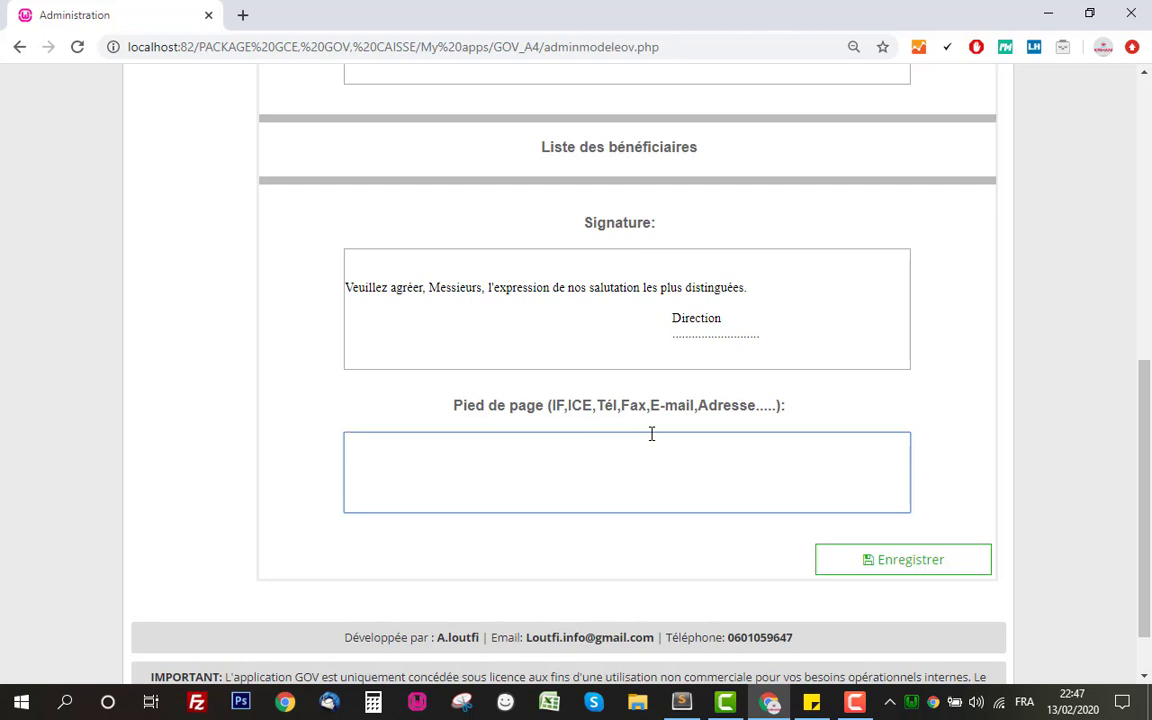
Save the template and confirm the Casablanca date line remains after reload
left_click(953, 561)
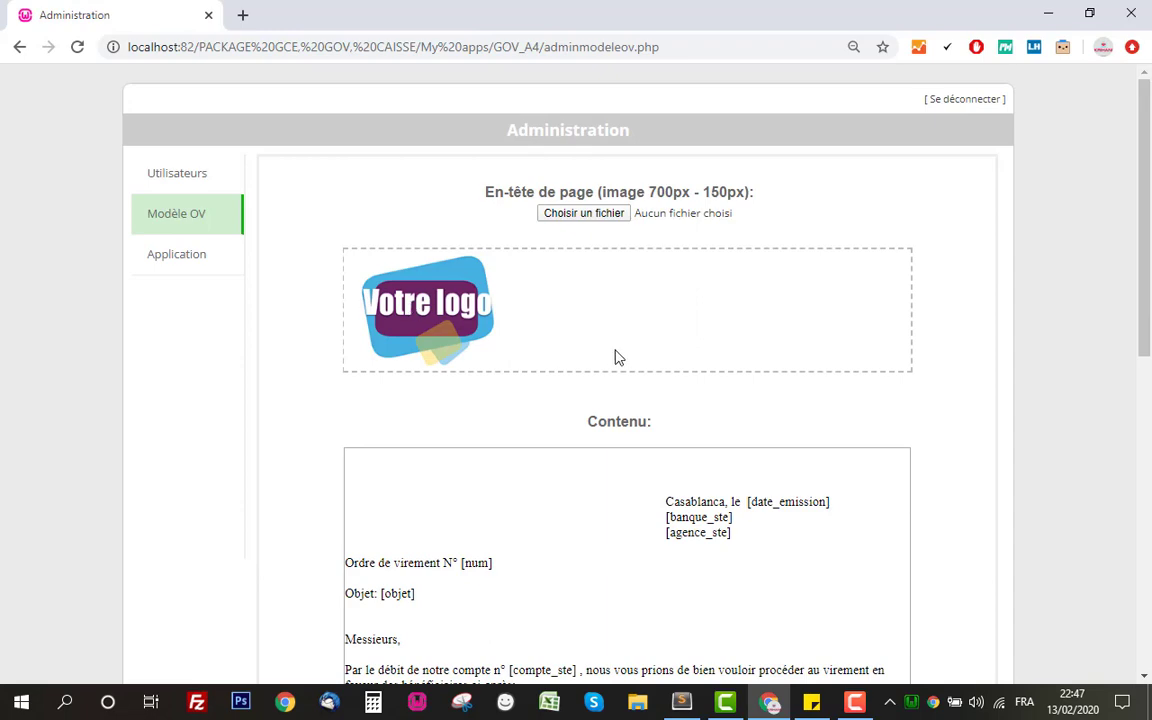
scroll(620, 350, "down", 3)
scroll(663, 437, "down", 4)
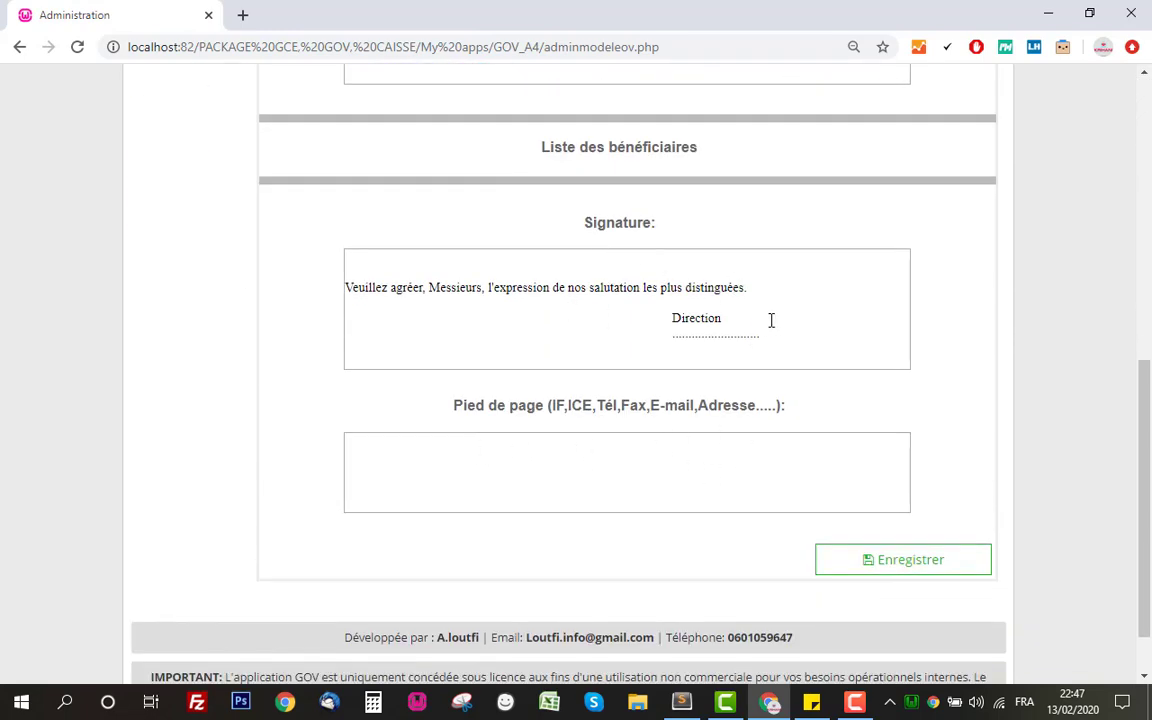
scroll(977, 383, "up", 1)
scroll(977, 383, "up", 6)
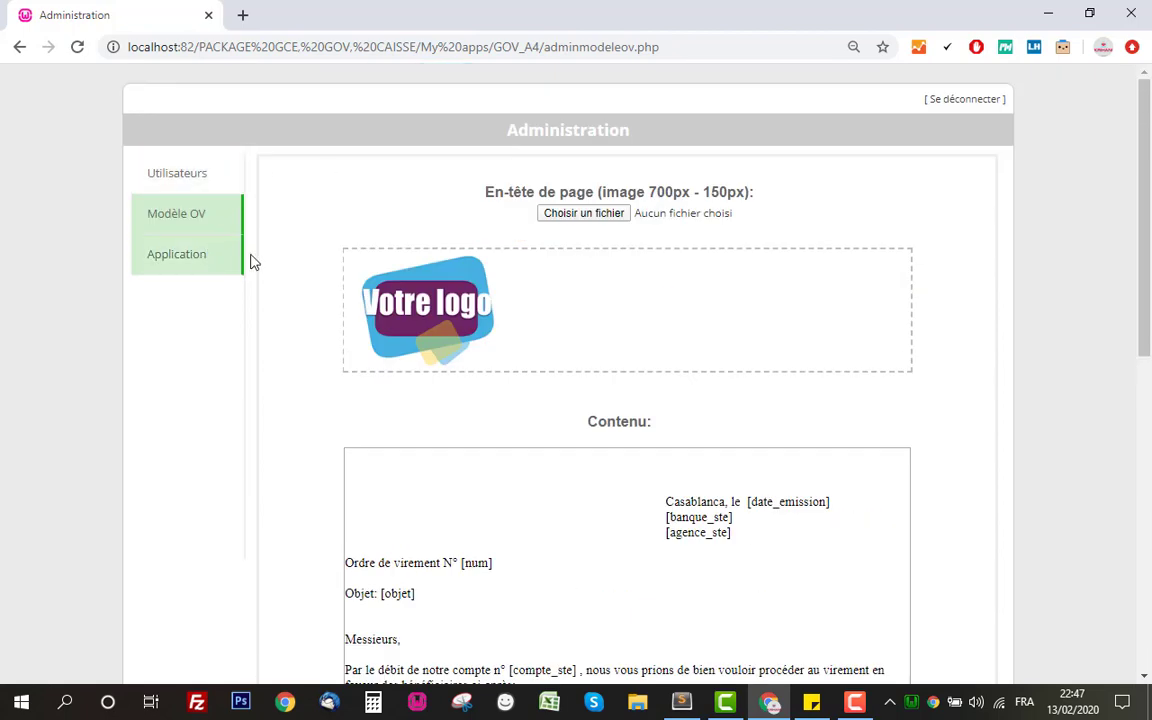
Switch to the main Application and visit the Virement, Bénéficiaires, Comptes ste and Sociétés pages
left_click(209, 270)
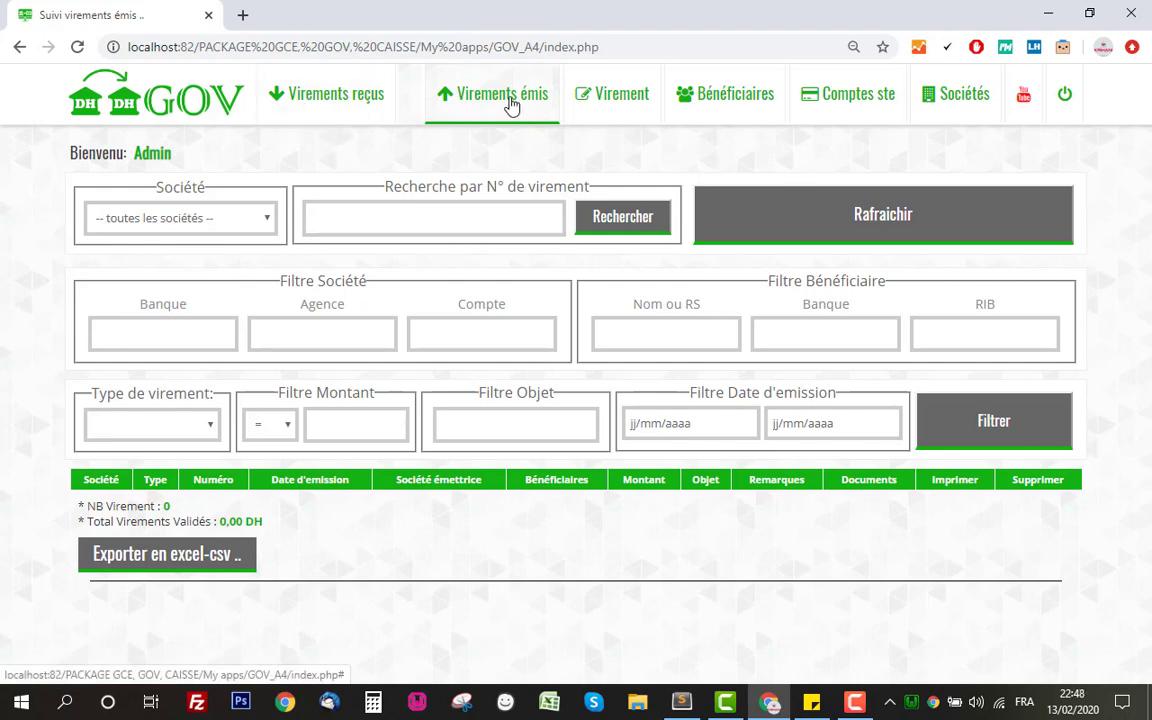
left_click(640, 110)
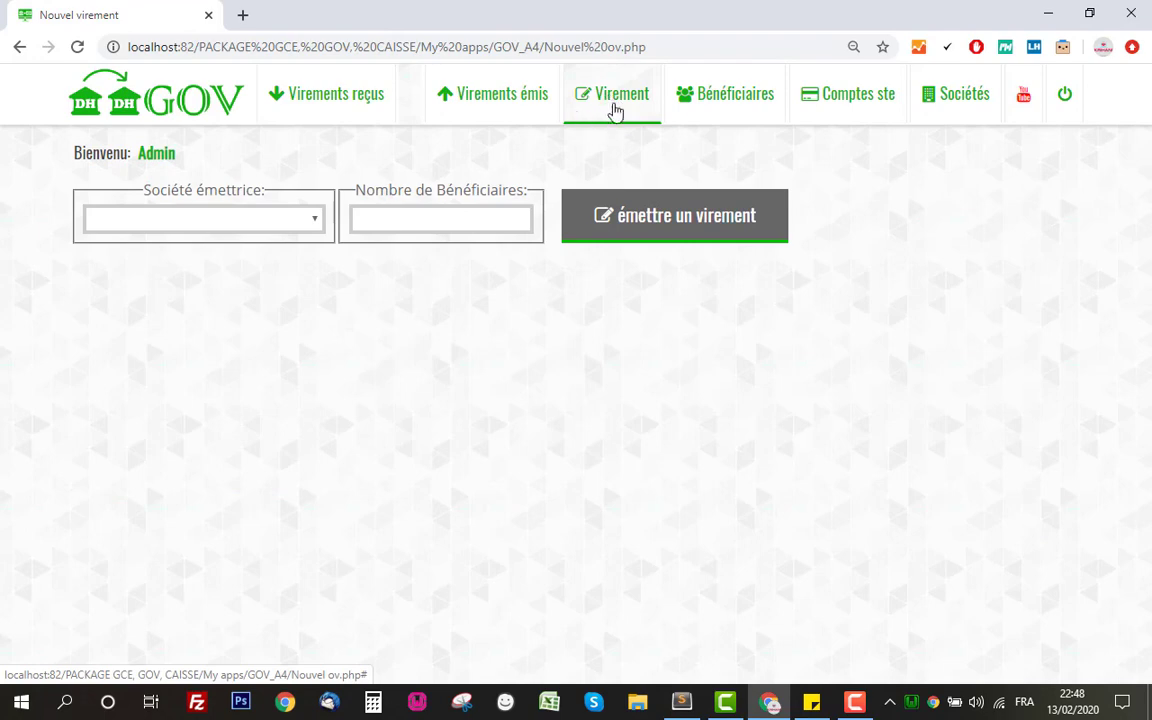
left_click(735, 107)
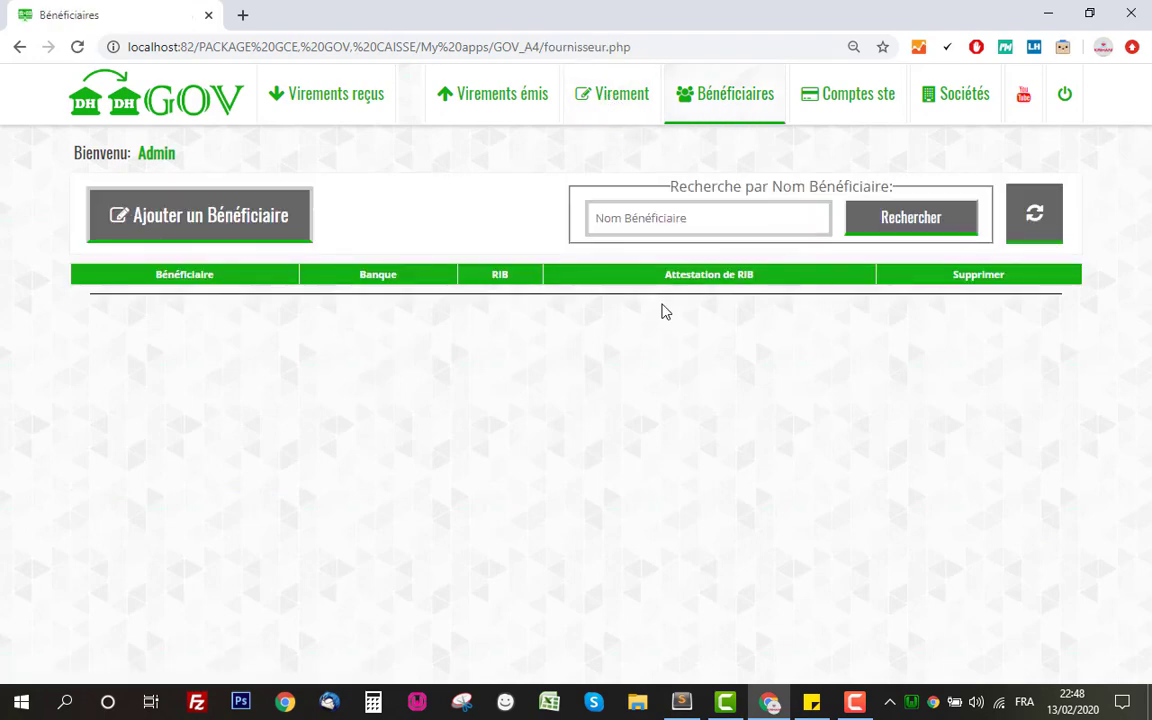
left_click(820, 115)
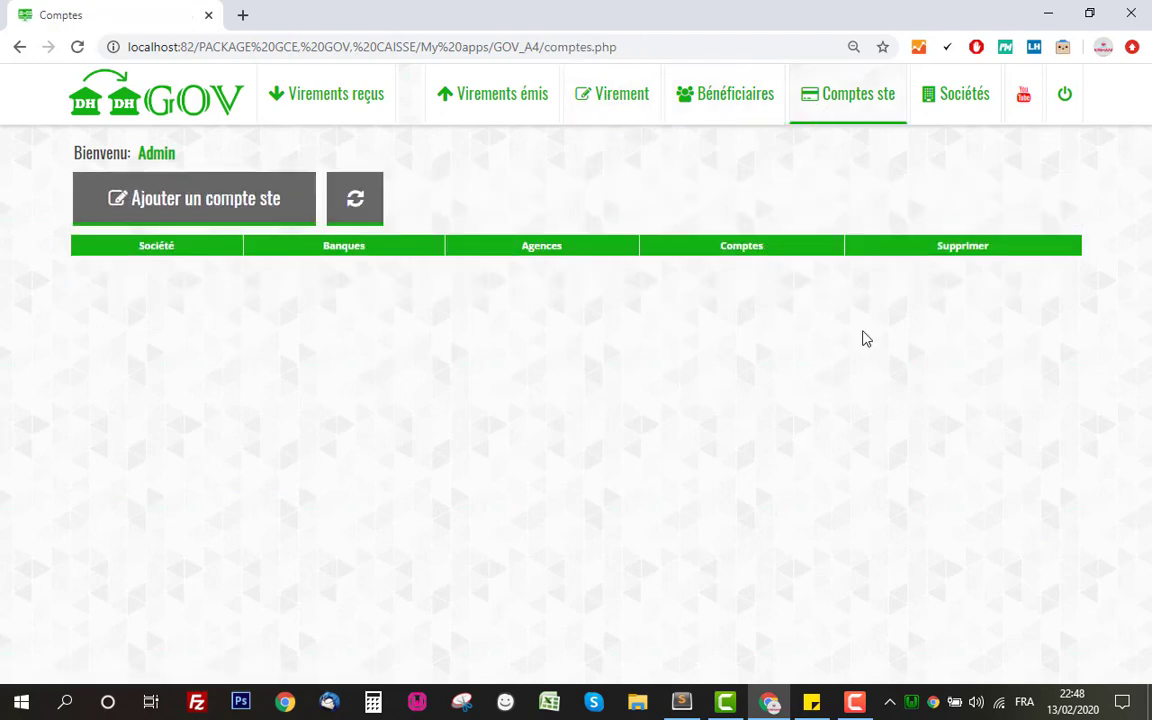
left_click(941, 107)
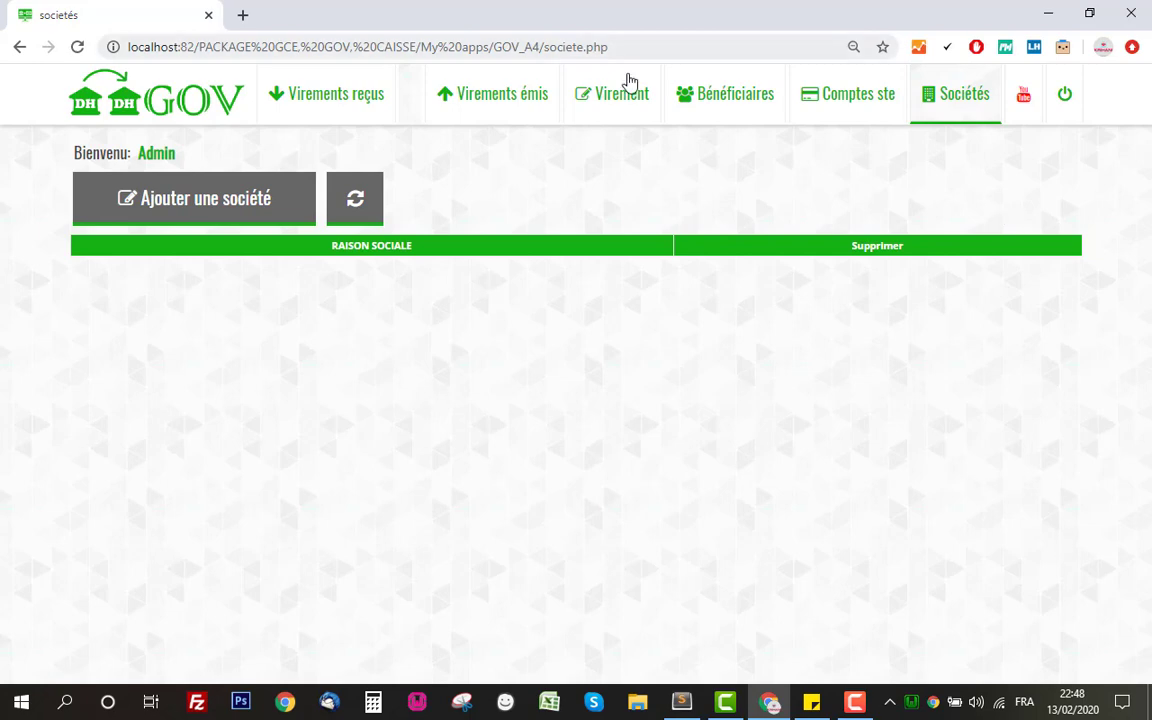
Add company ste1 to the Sociétés list, then go to the empty Comptes ste page
left_click(222, 200)
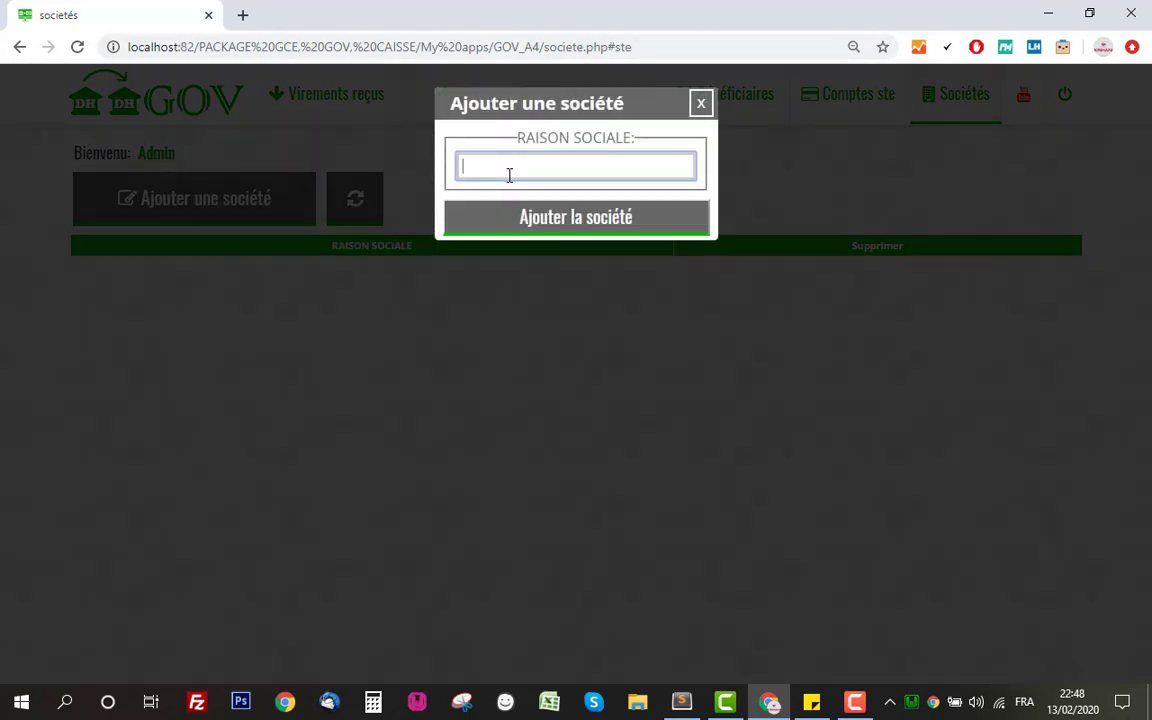
type("ste1")
left_click(589, 216)
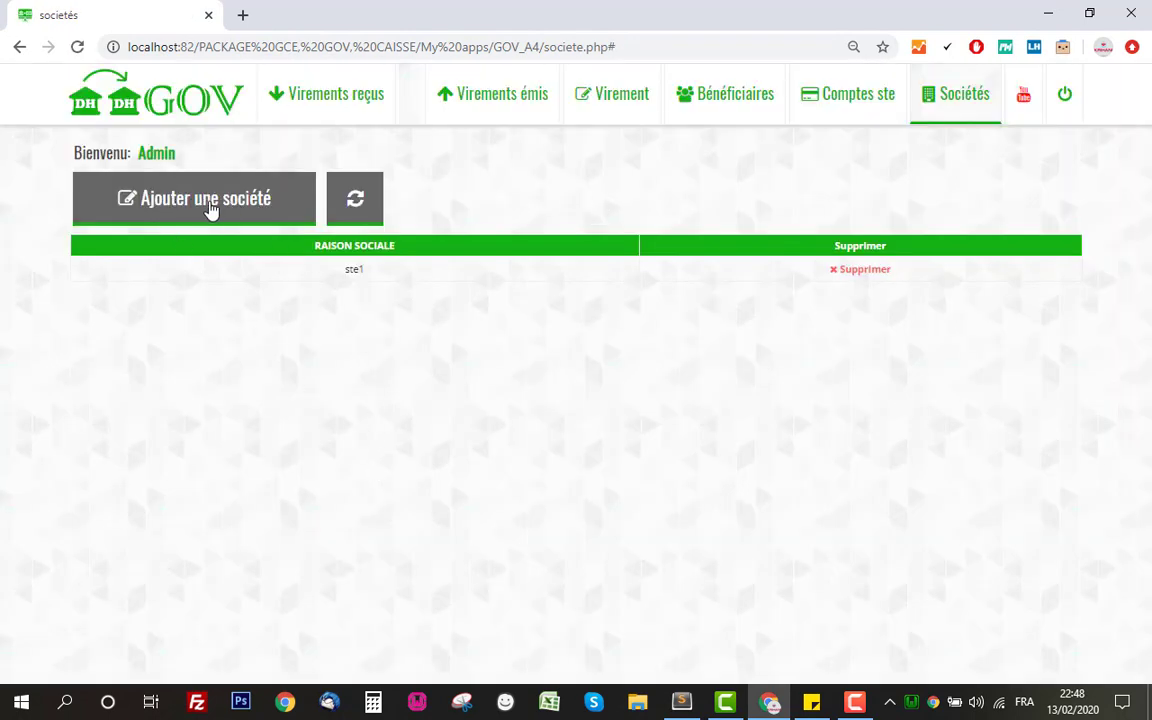
left_click(862, 111)
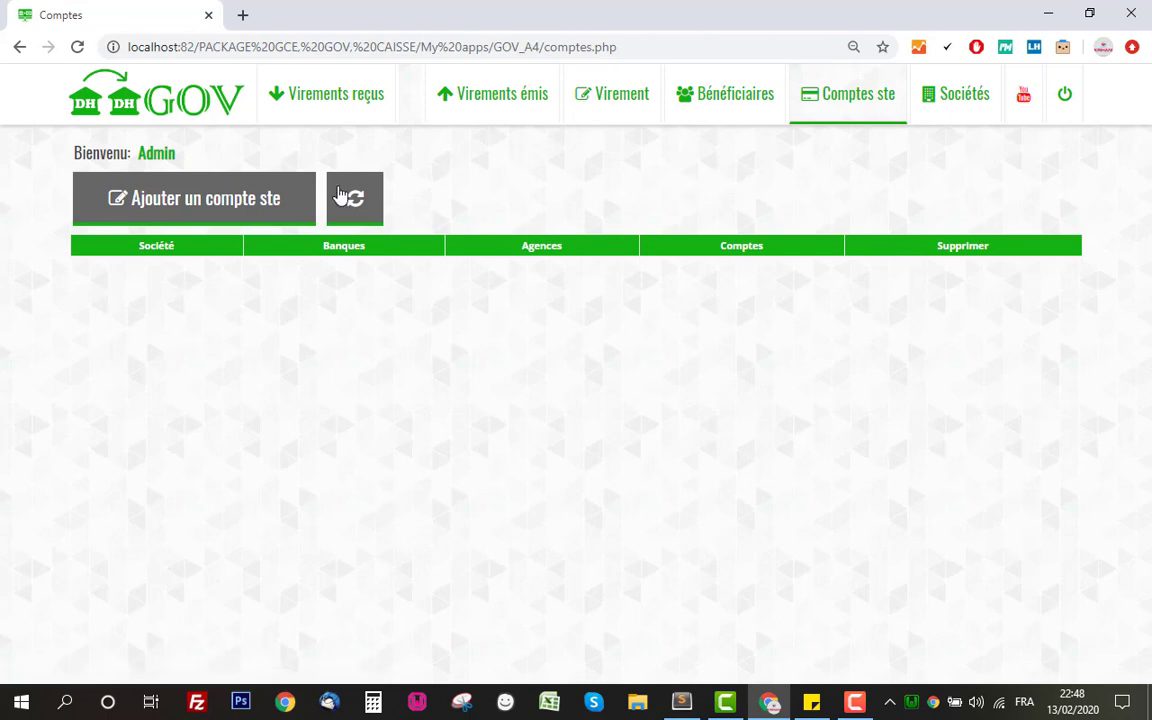
Add ste1 as a company in the accounts table
left_click(222, 200)
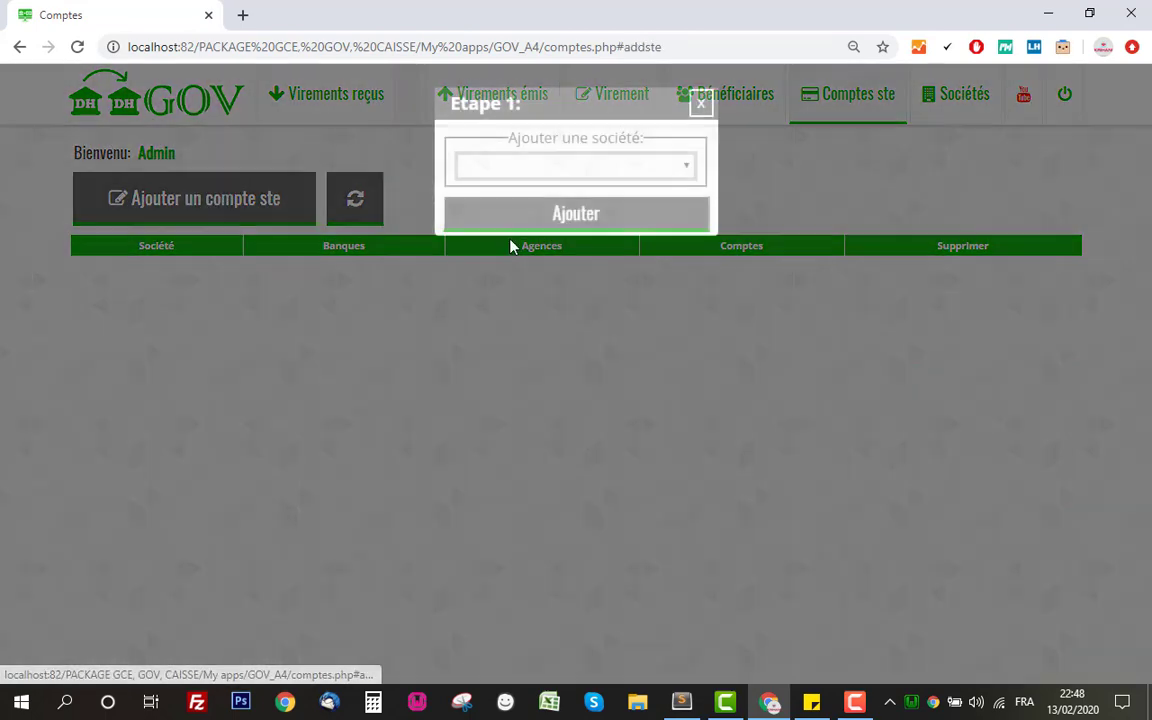
left_click(540, 170)
left_click(543, 205)
left_click(555, 216)
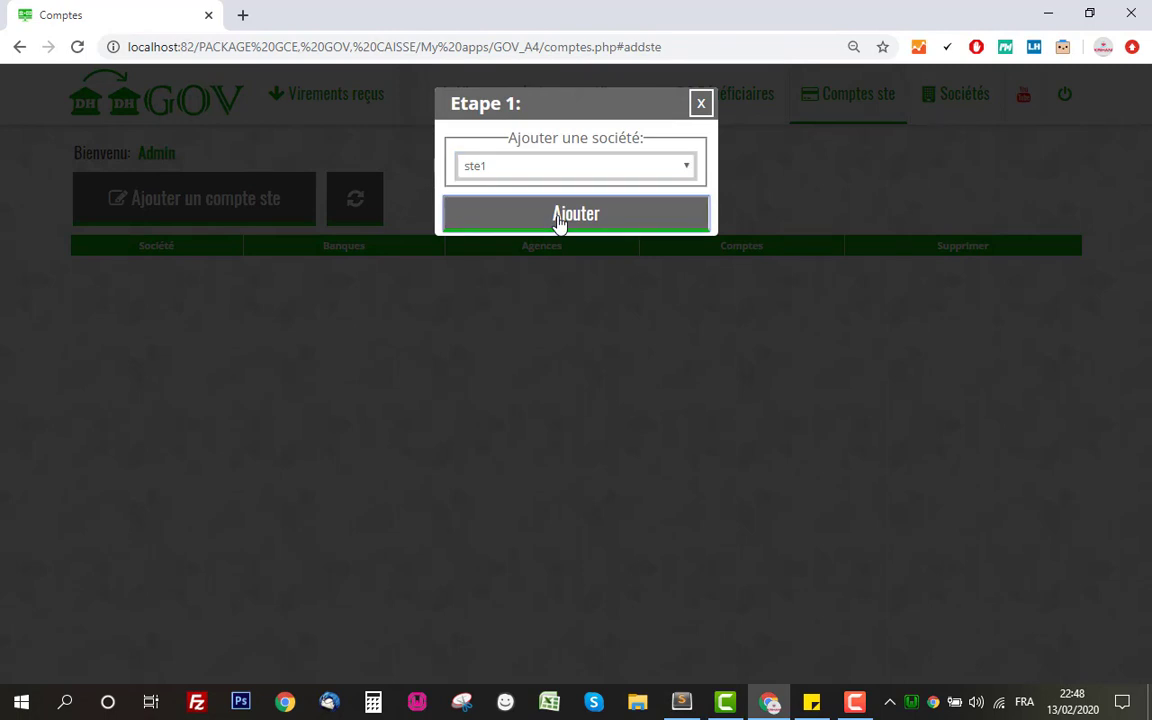
left_click_drag(123, 267, 200, 272)
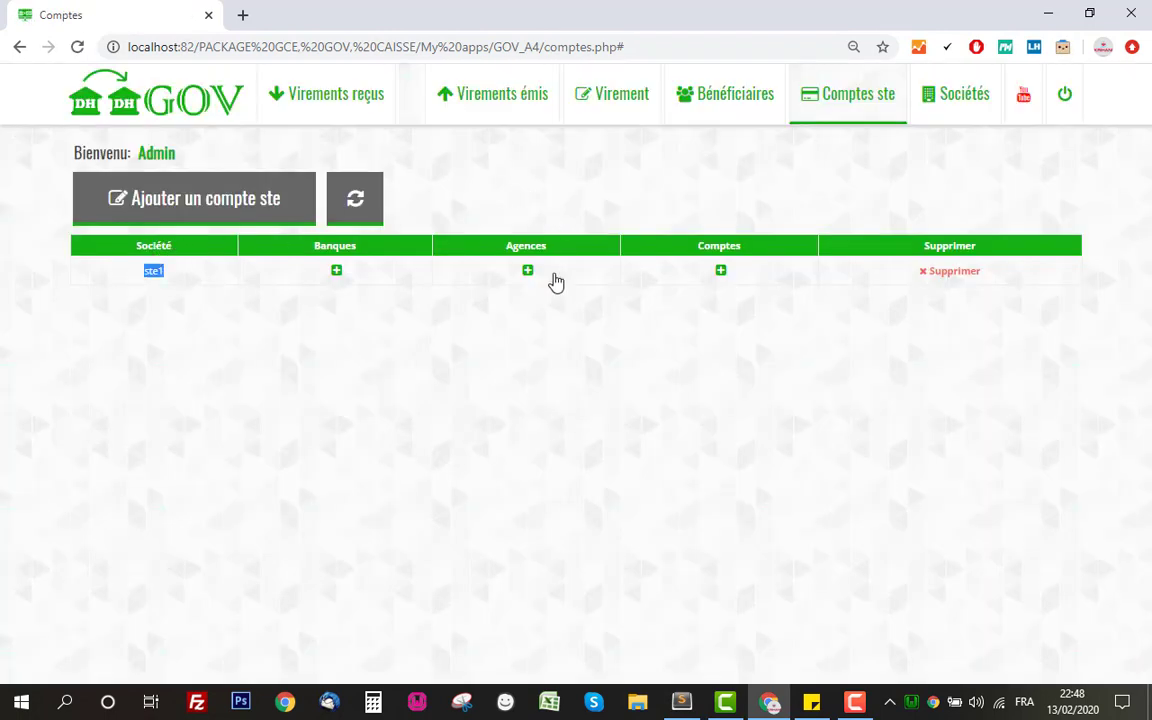
left_click(143, 277)
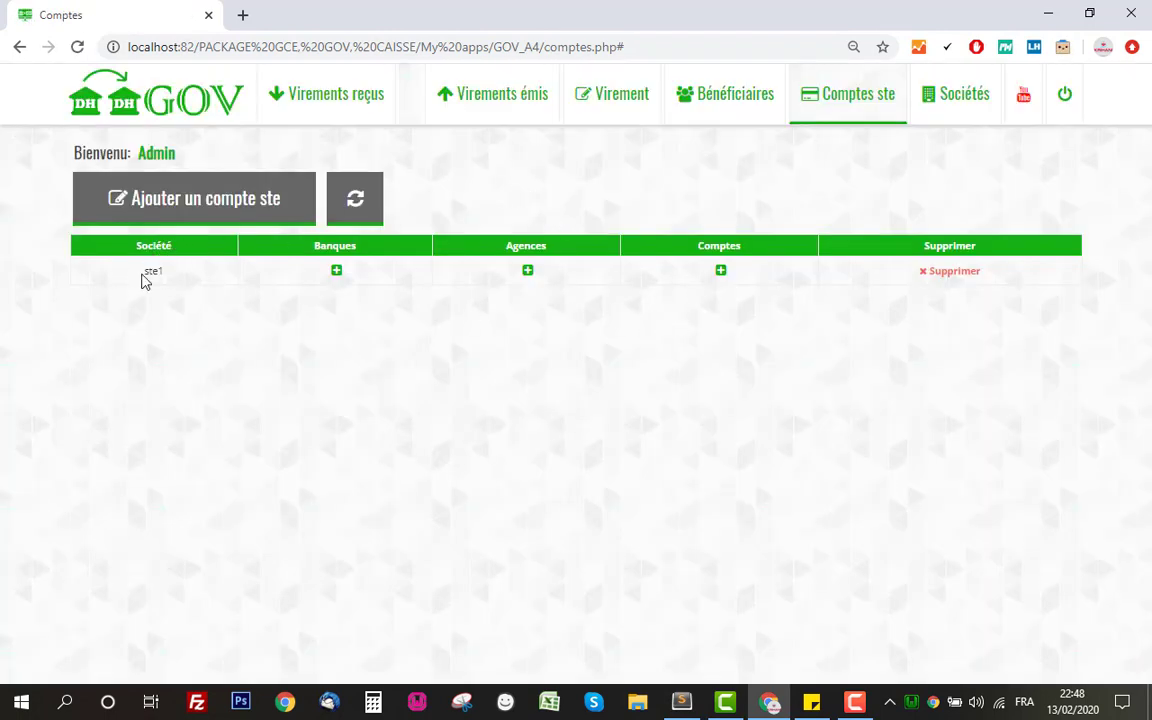
Add the bank AWB for ste1
left_click(336, 272)
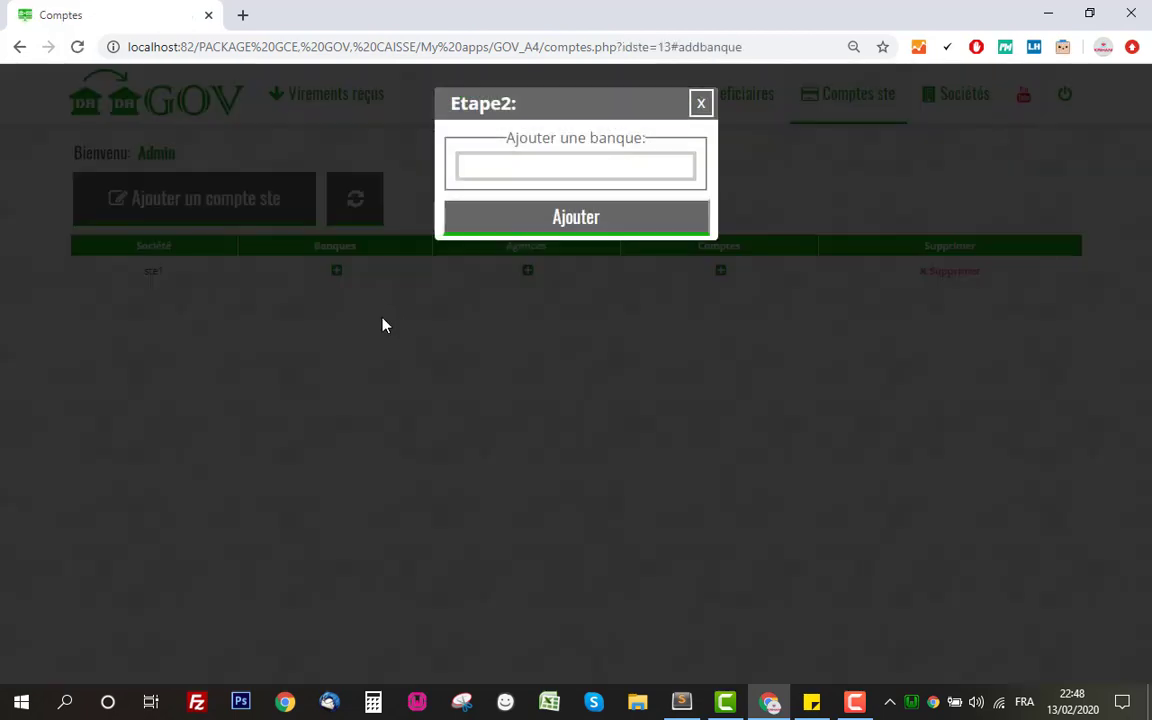
left_click(526, 172)
type("AWB")
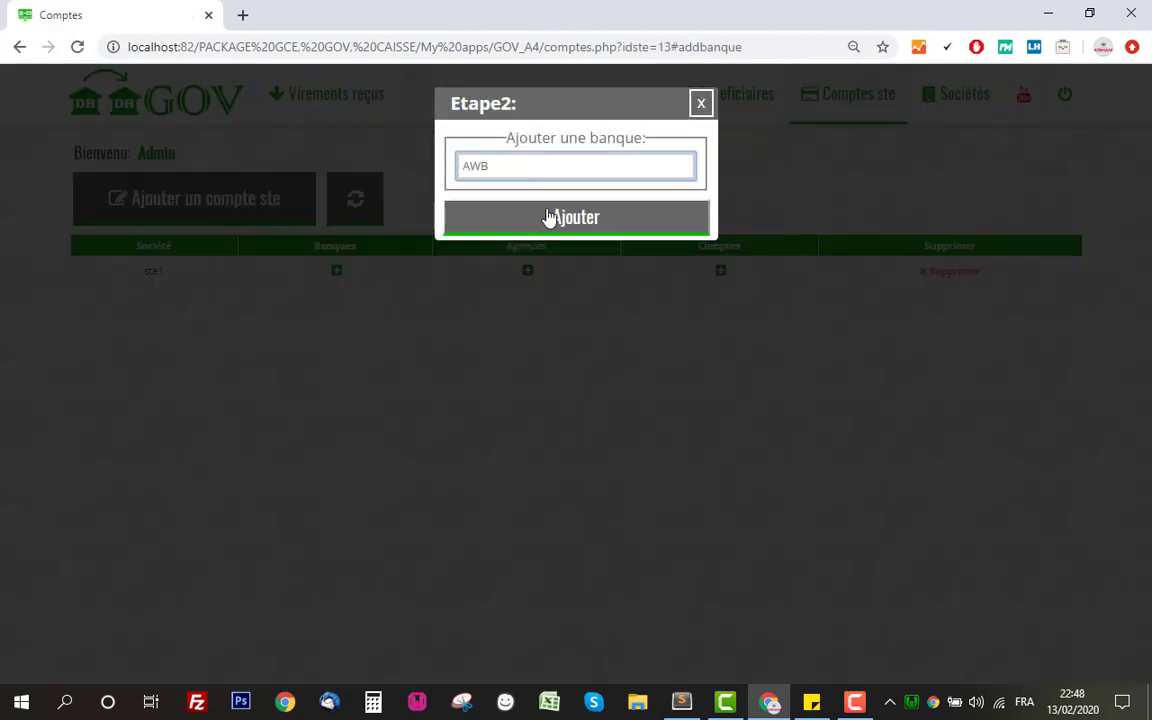
left_click(549, 218)
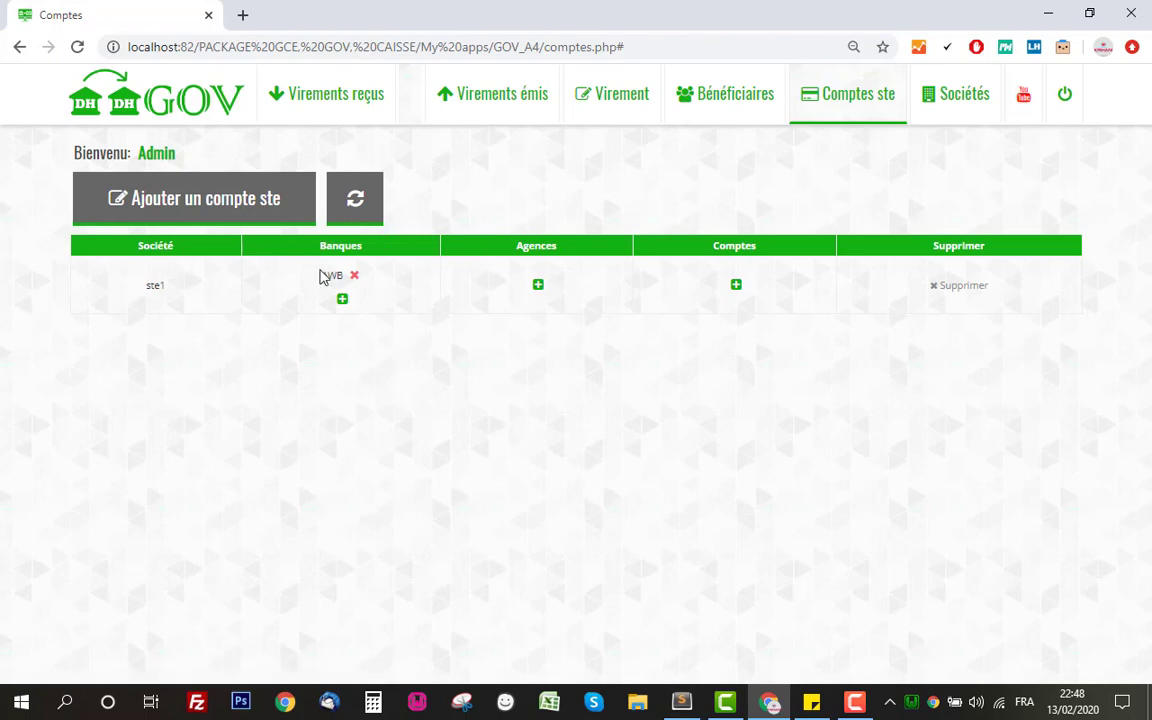
Add the agency AGENCE HAY HASSANI CASA under ste1's AWB bank
left_click(538, 285)
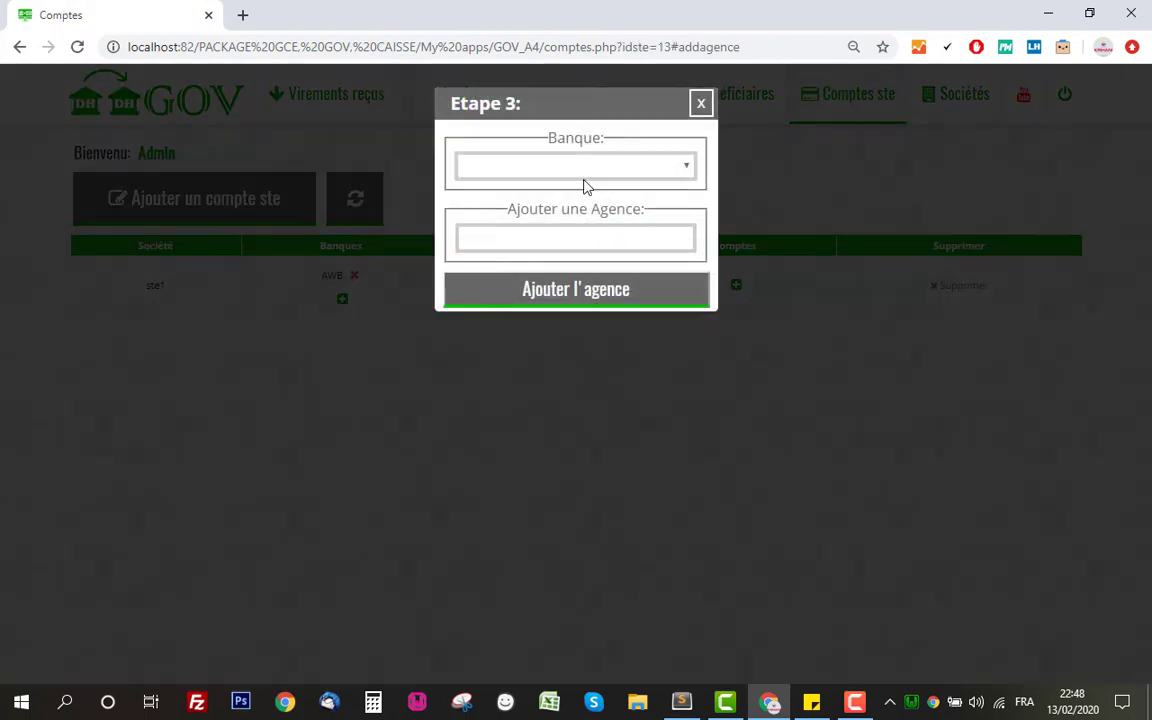
left_click(586, 168)
left_click(586, 189)
left_click(595, 235)
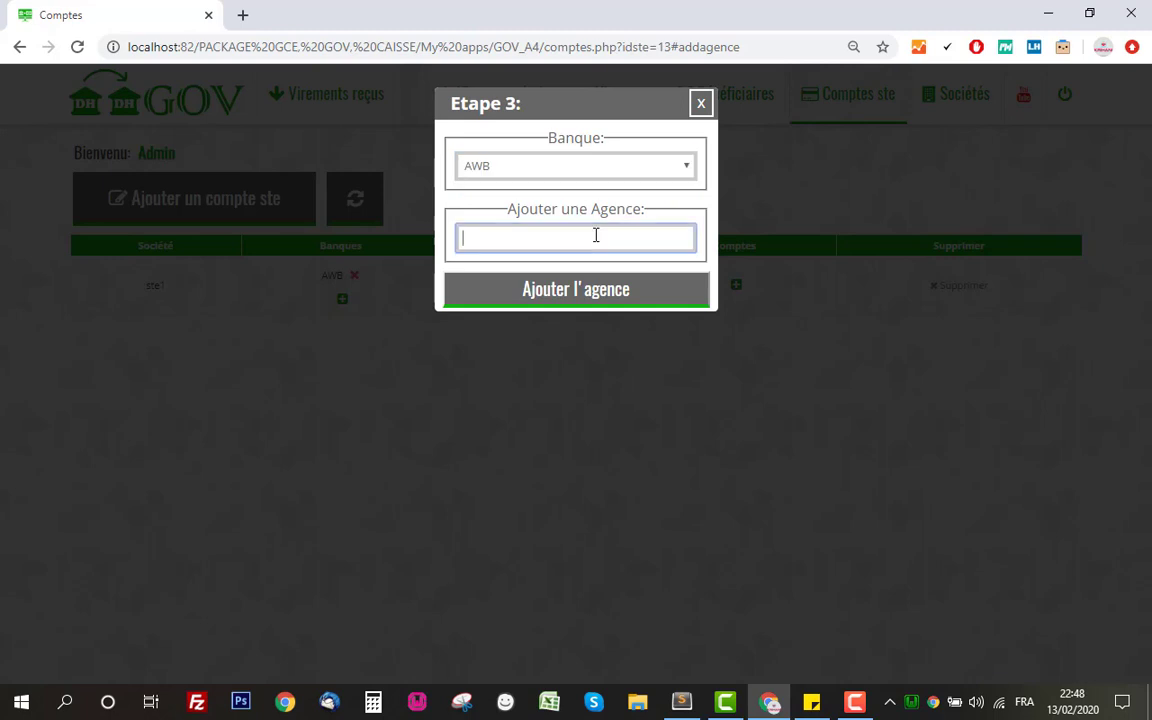
type("AGENCE HAY")
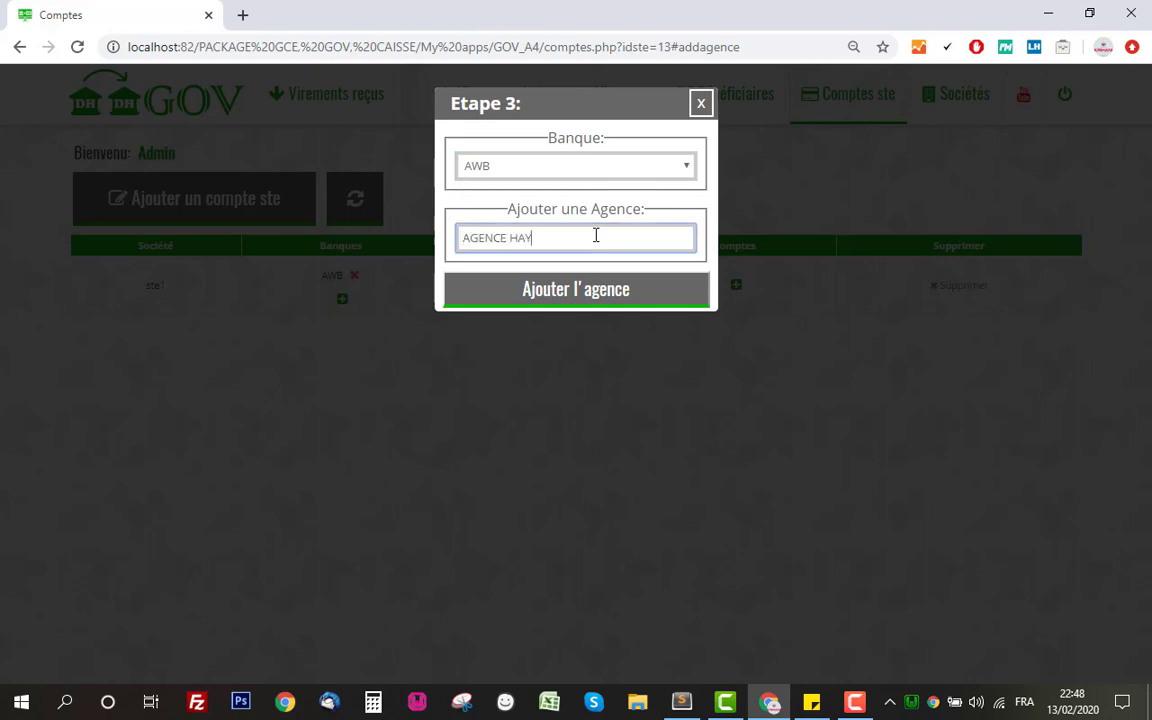
type(" HASSANI CASA")
left_click(604, 290)
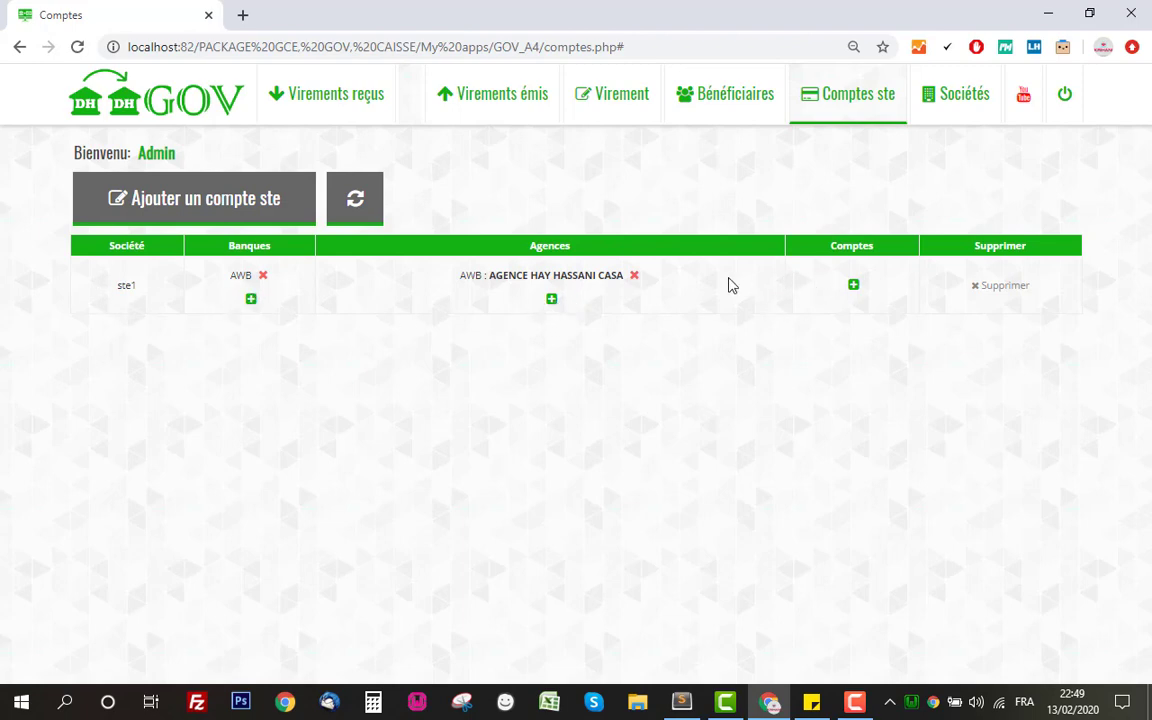
Register a 24-digit account number for ste1 at AWB, AGENCE HAY HASSANI CASA
left_click(853, 287)
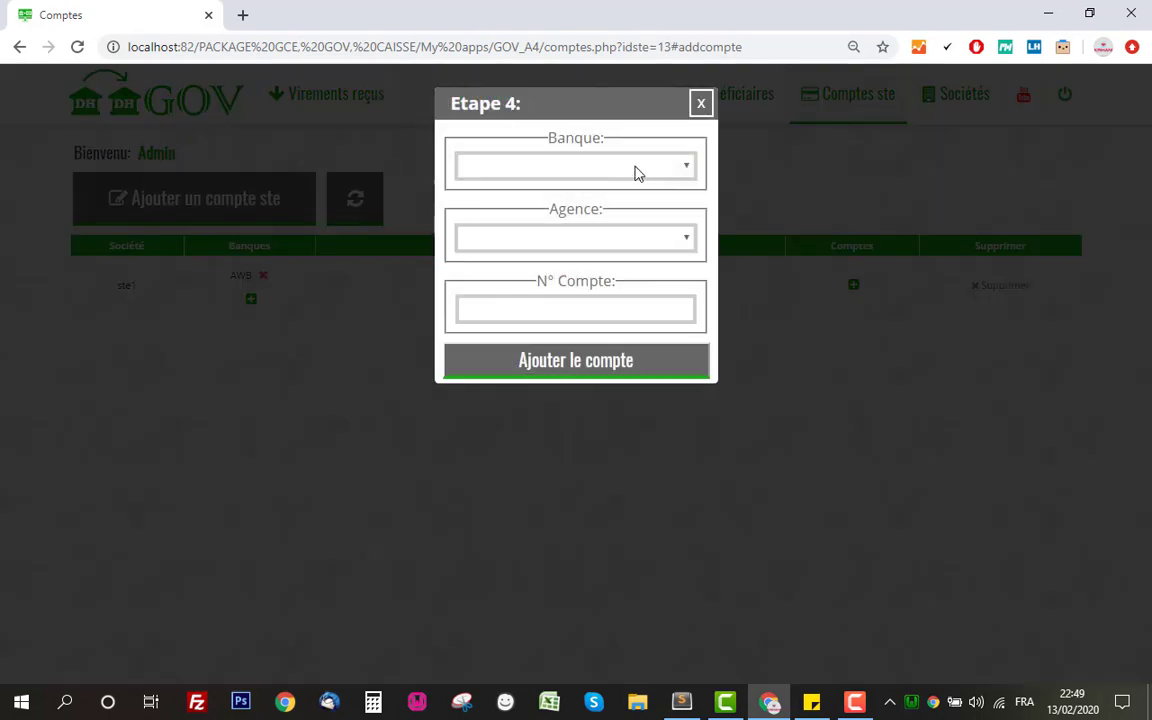
left_click(607, 167)
left_click(562, 212)
left_click(576, 237)
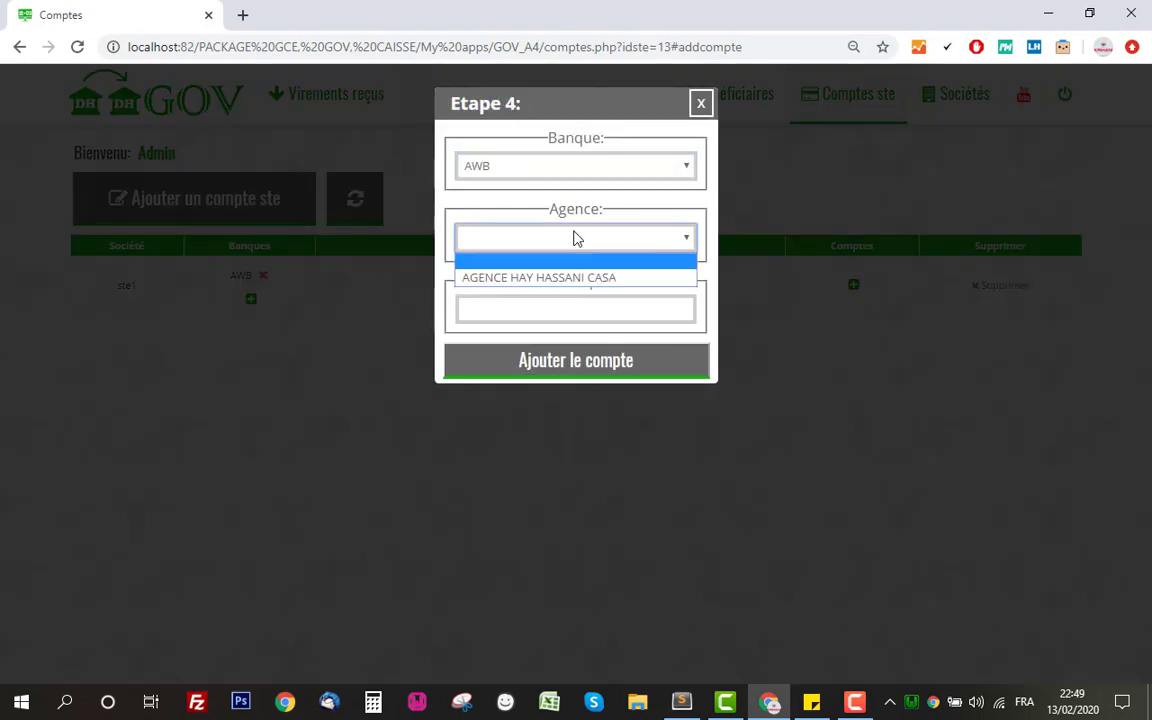
left_click(595, 275)
left_click(545, 312)
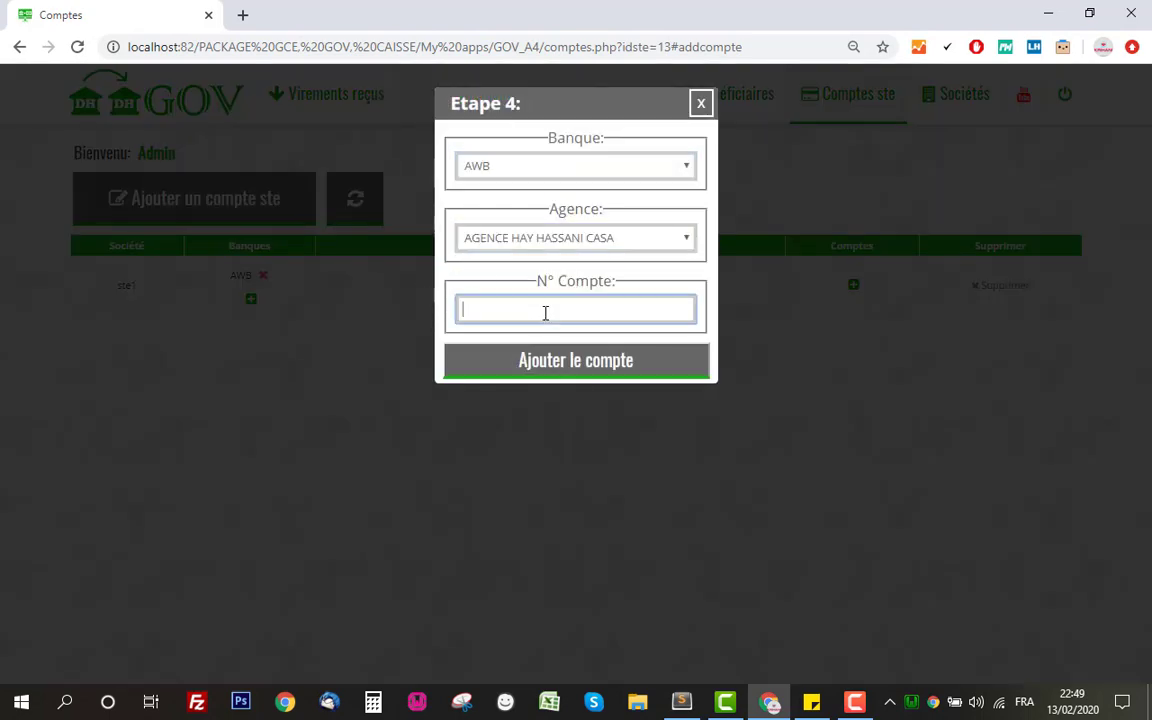
type("121212")
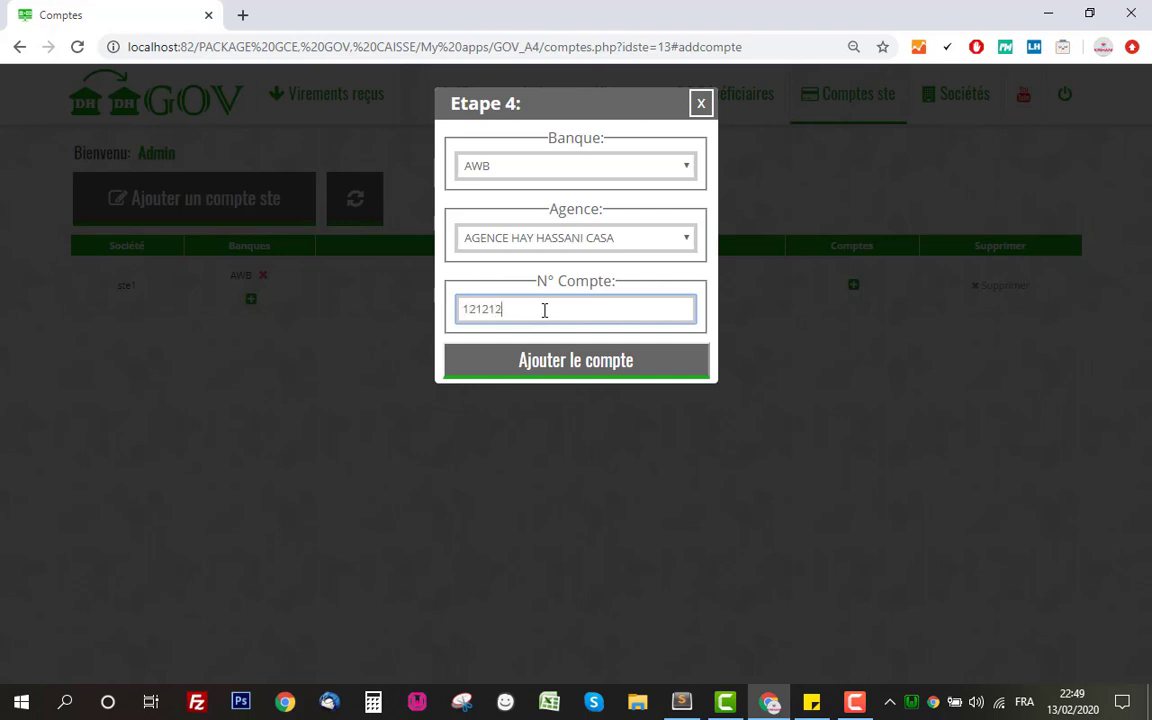
type("2")
left_click(577, 366)
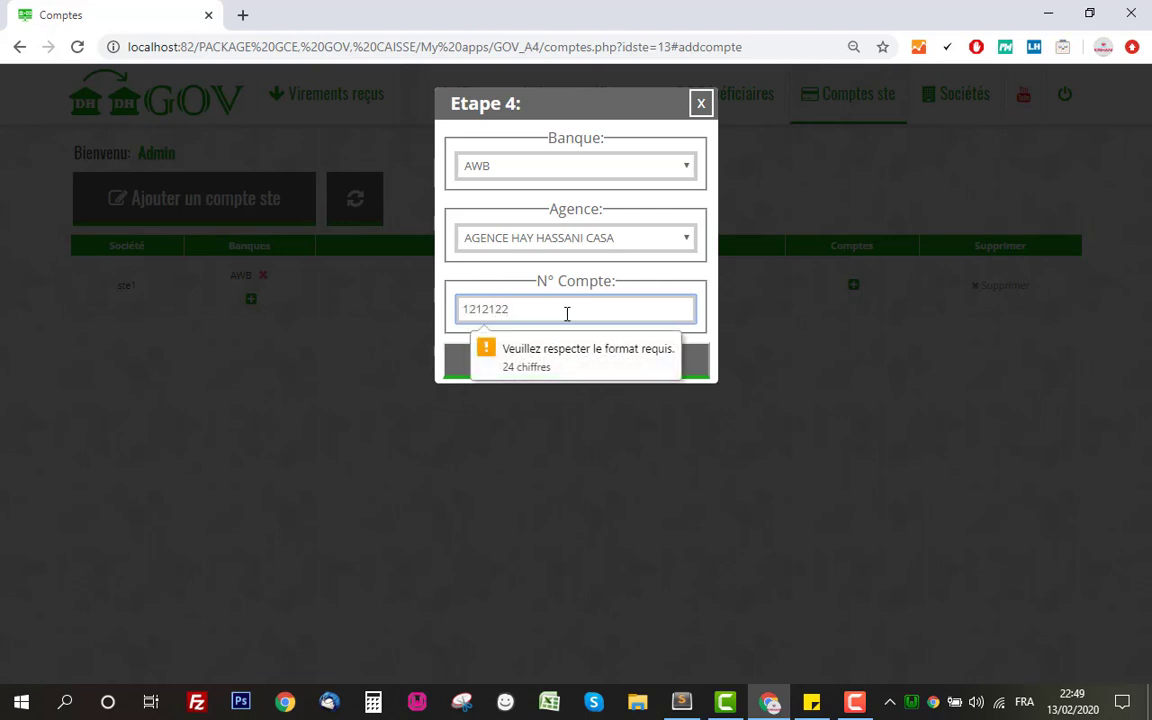
type("22222222212121212")
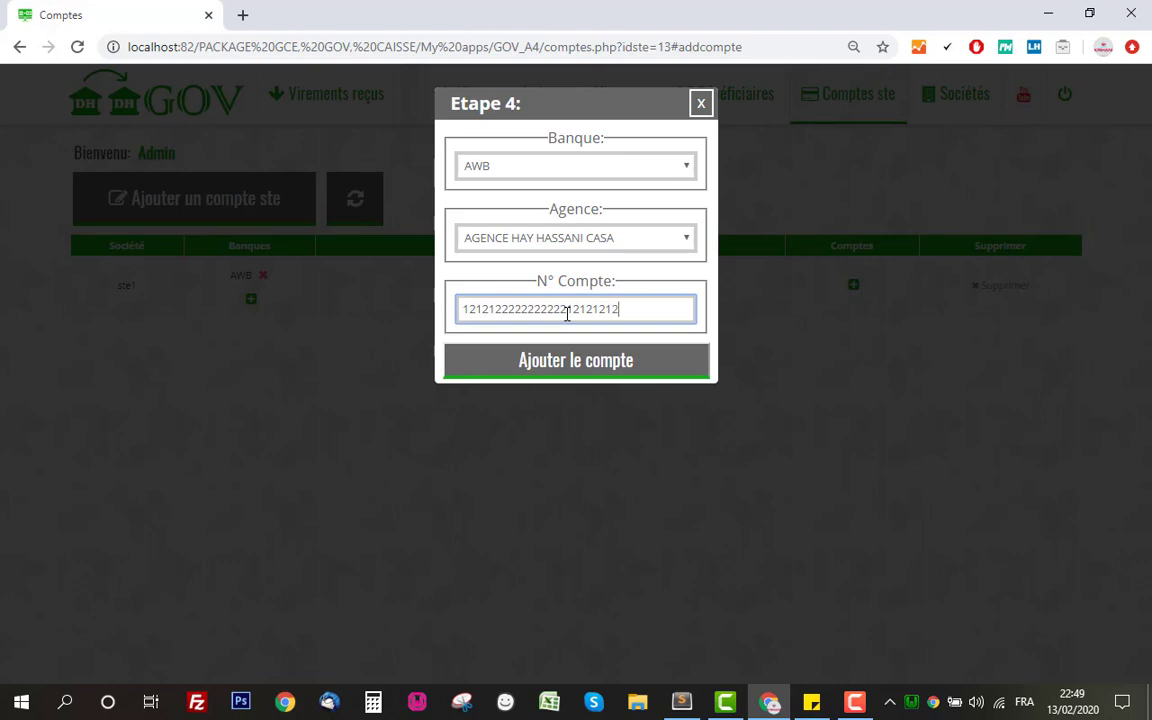
left_click(600, 362)
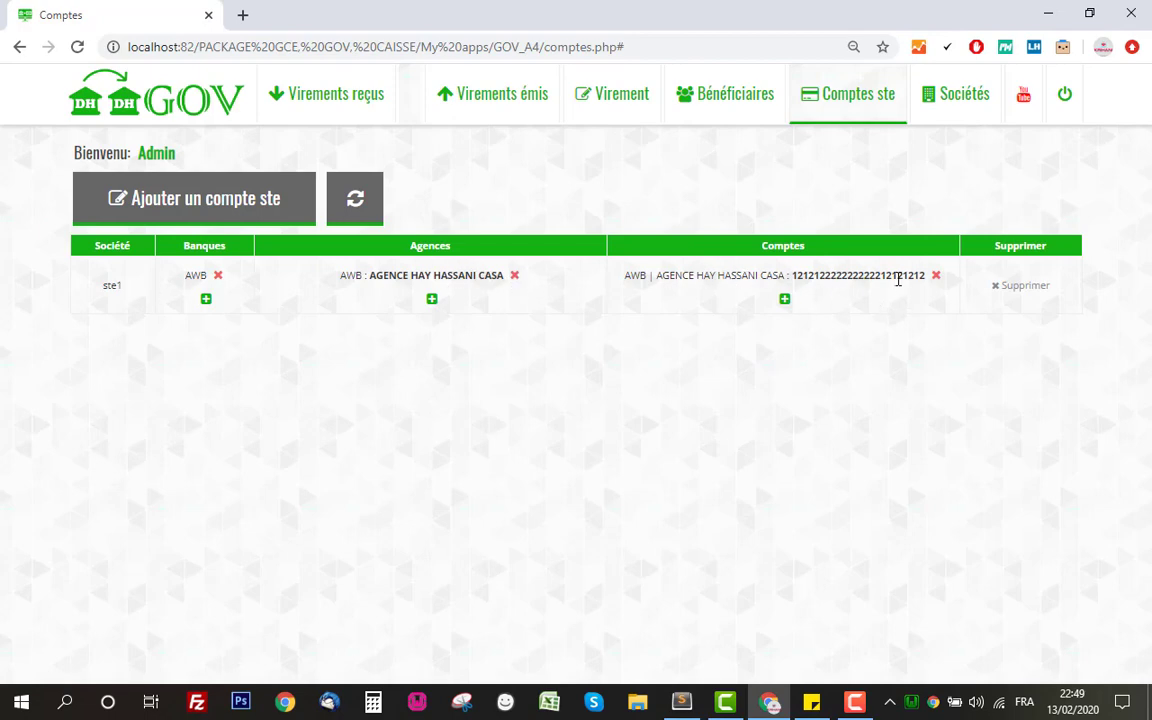
left_click_drag(923, 277, 625, 276)
Add a new beneficiary by name on the Bénéficiaires page
left_click(703, 196)
left_click(721, 116)
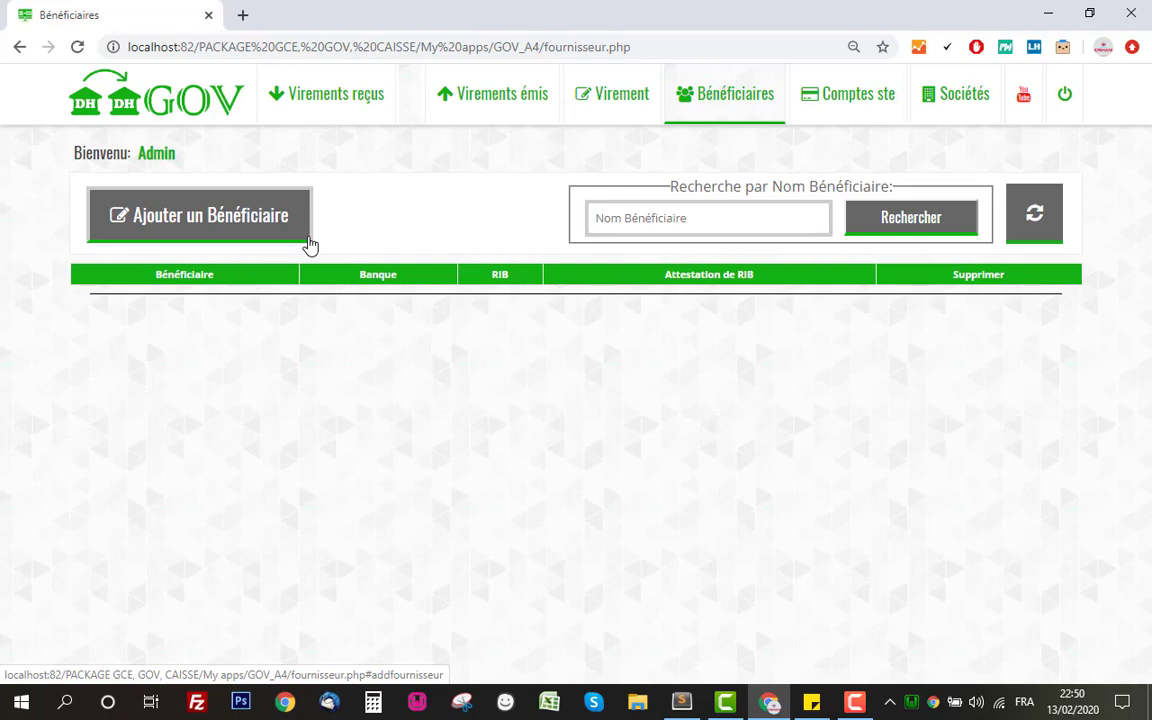
left_click(234, 232)
left_click(510, 169)
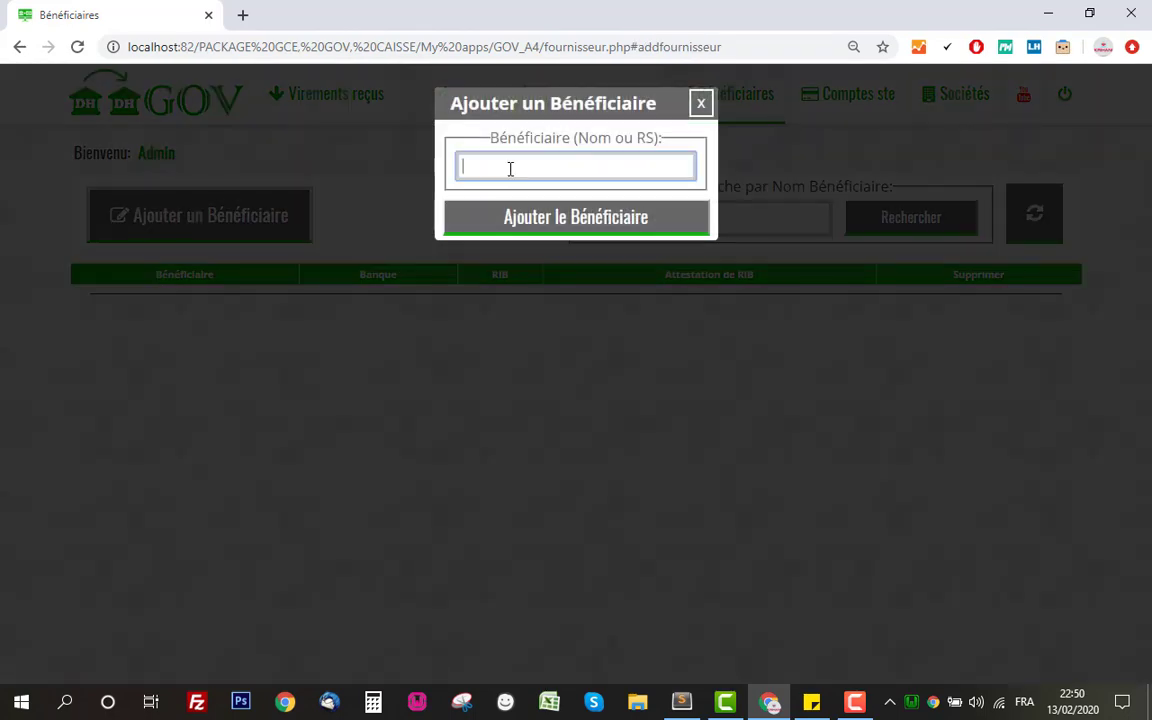
left_click(572, 224)
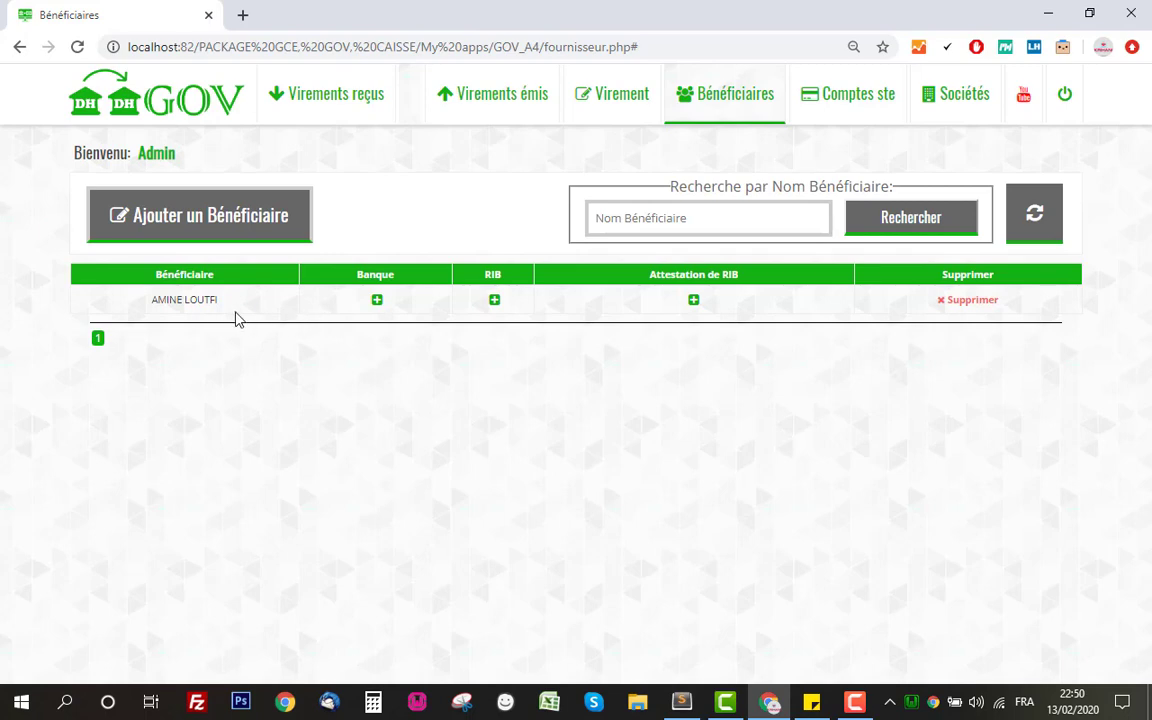
left_click(378, 301)
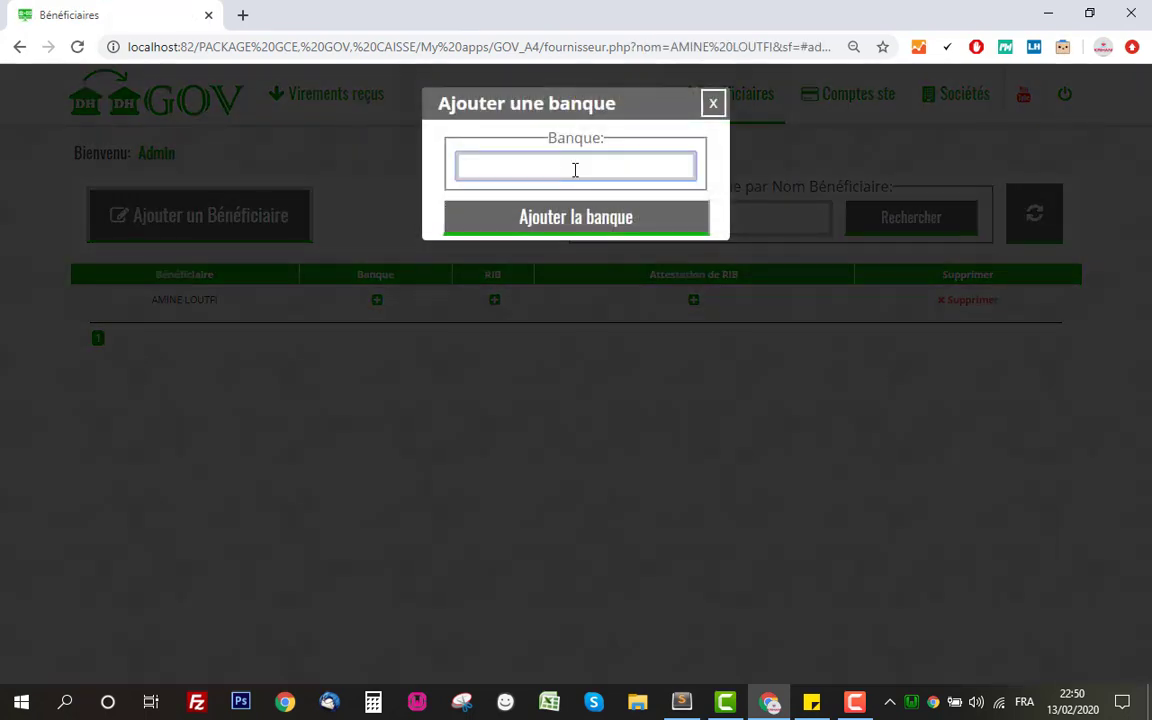
Give the beneficiary the bank CIH and record its CIH RIB number
type("B")
type("IH")
left_click(579, 218)
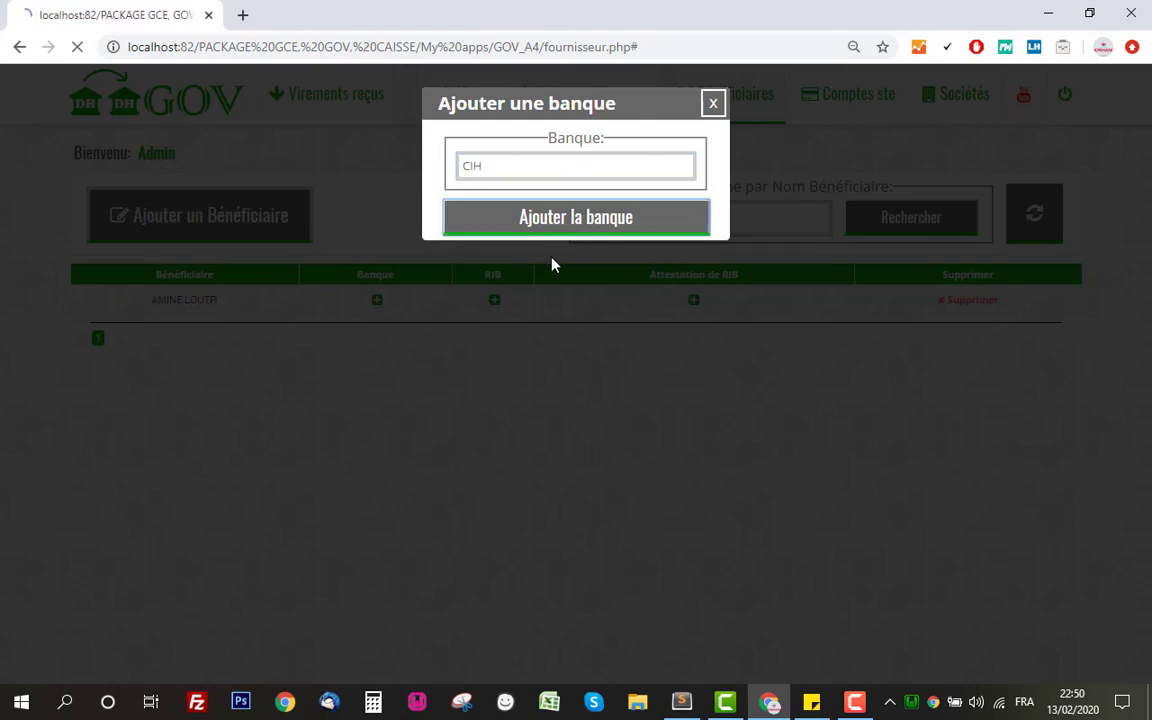
left_click(503, 315)
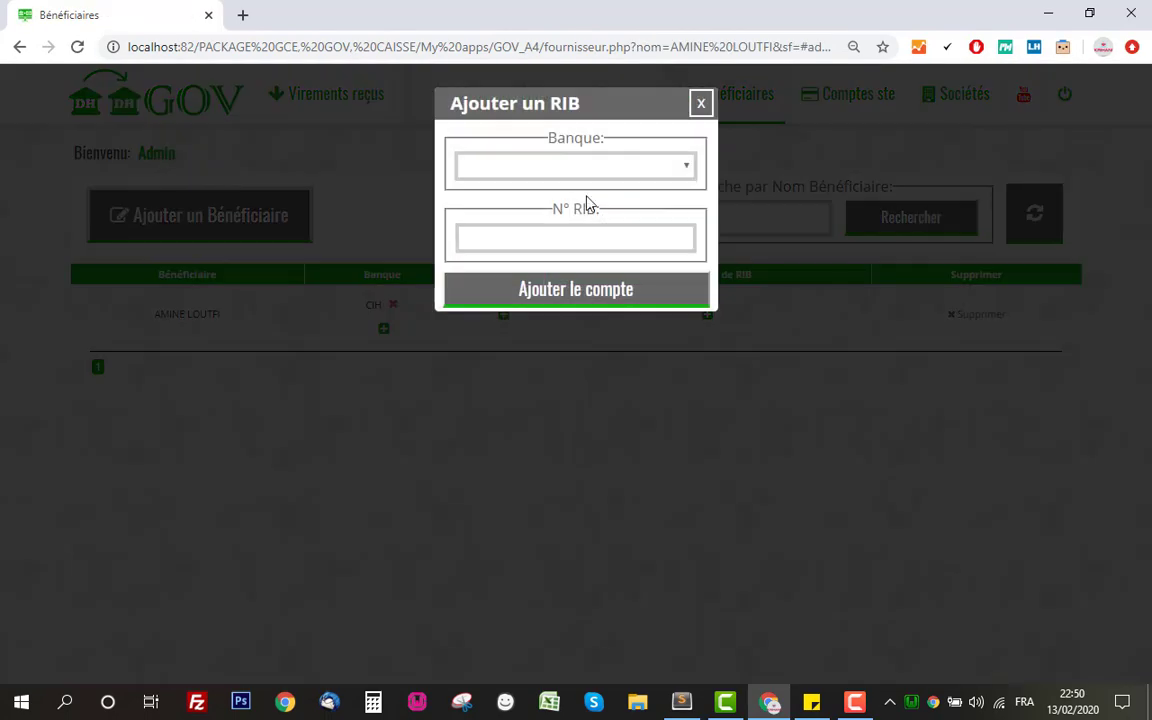
left_click(578, 166)
left_click(579, 206)
left_click(589, 235)
type("2")
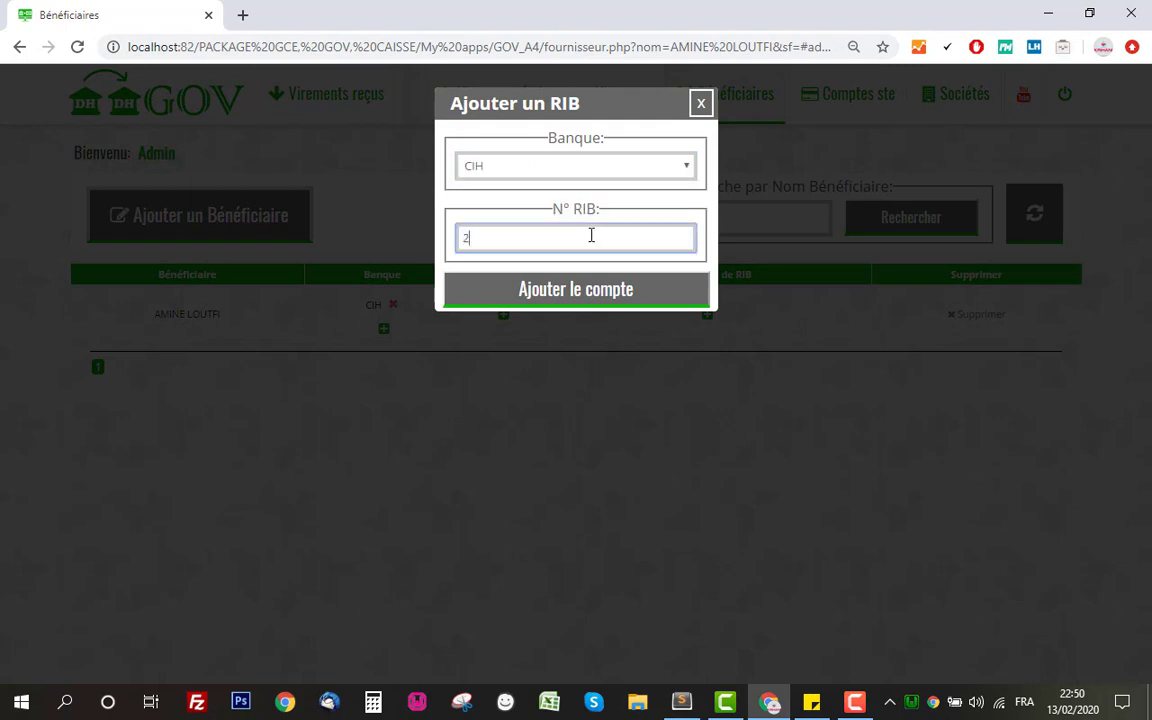
type("122222222221212121212121")
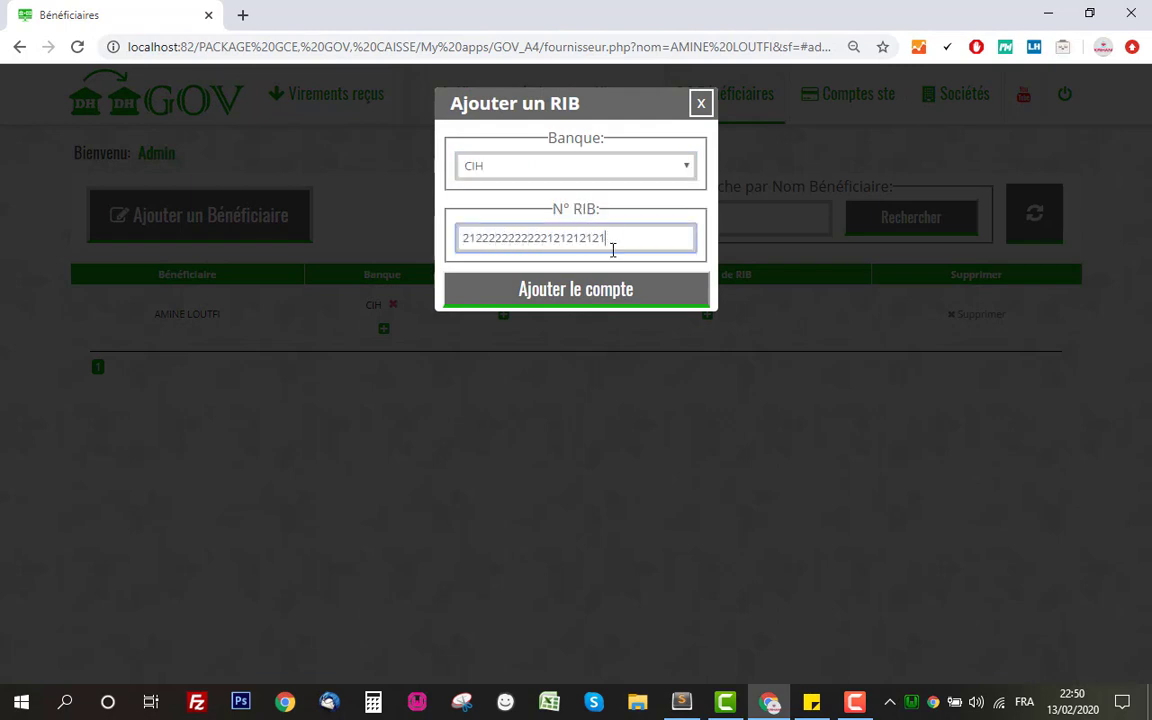
left_click(603, 304)
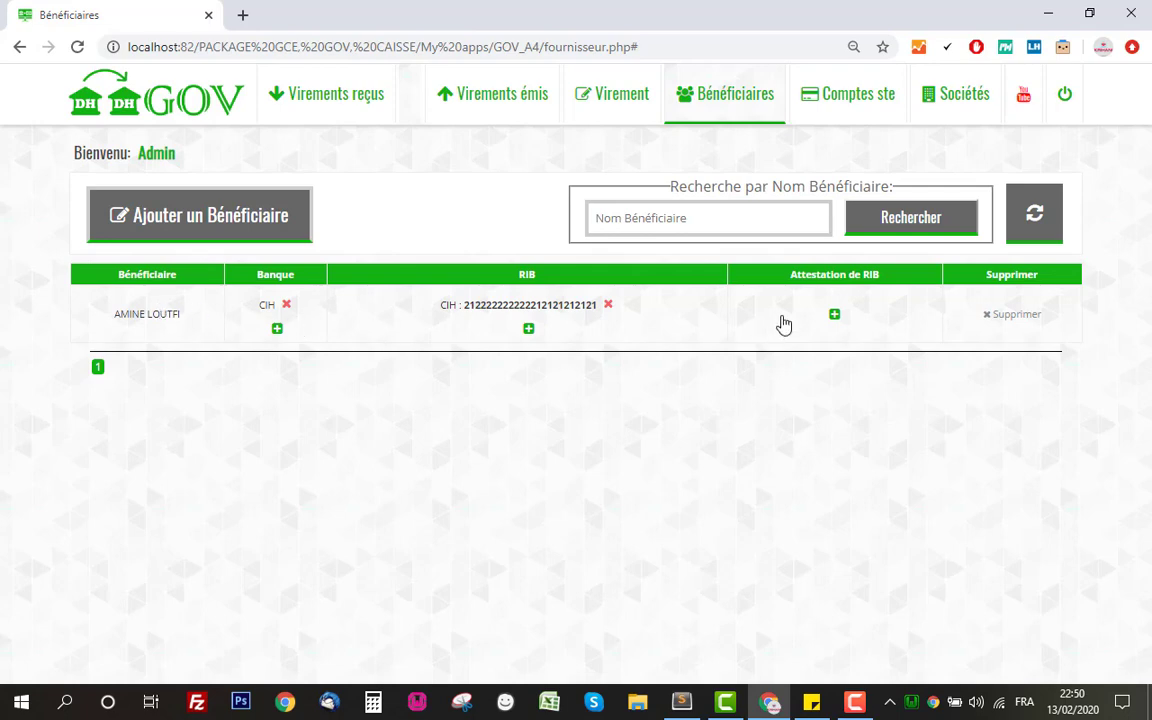
Attach Sans-titre-1 as the beneficiary's RIB attestation, preview the image, then go to Virement
left_click(834, 315)
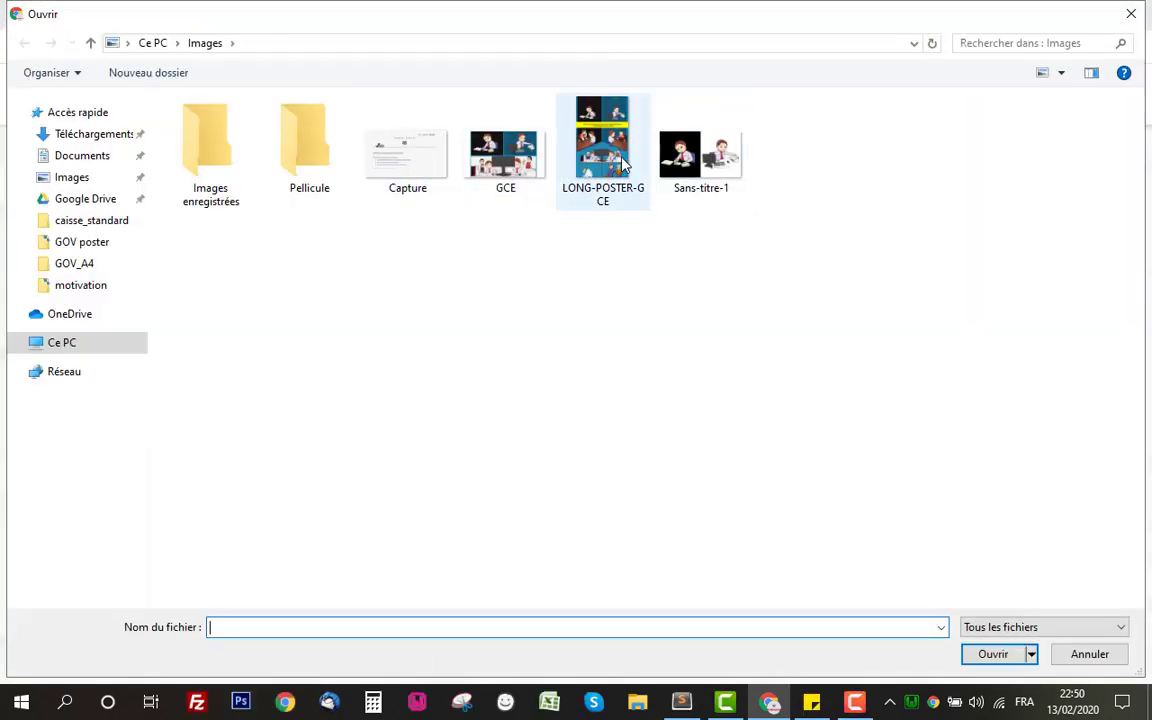
double_click(702, 162)
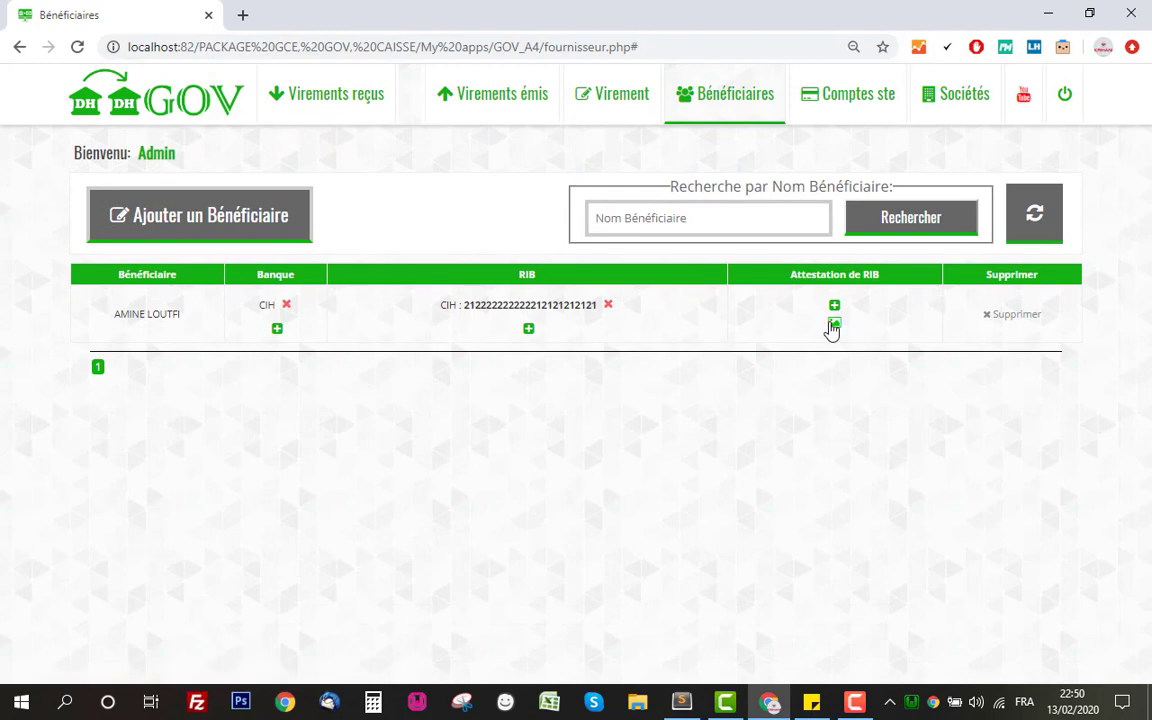
left_click(834, 322)
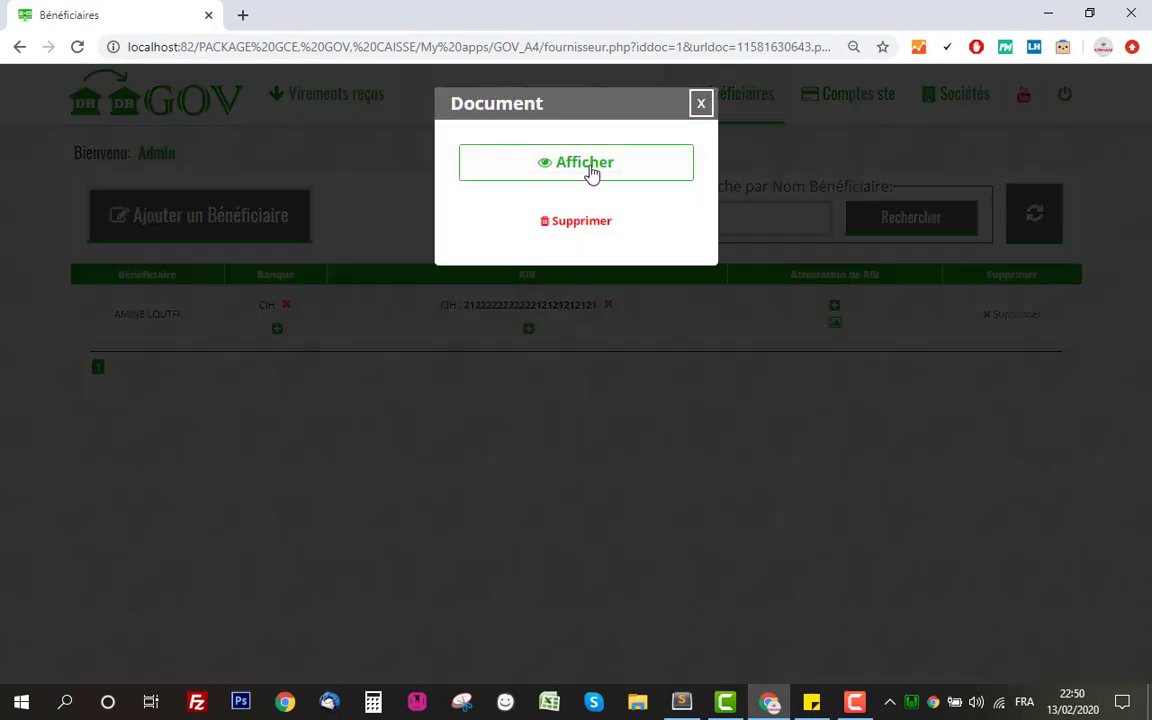
left_click(590, 170)
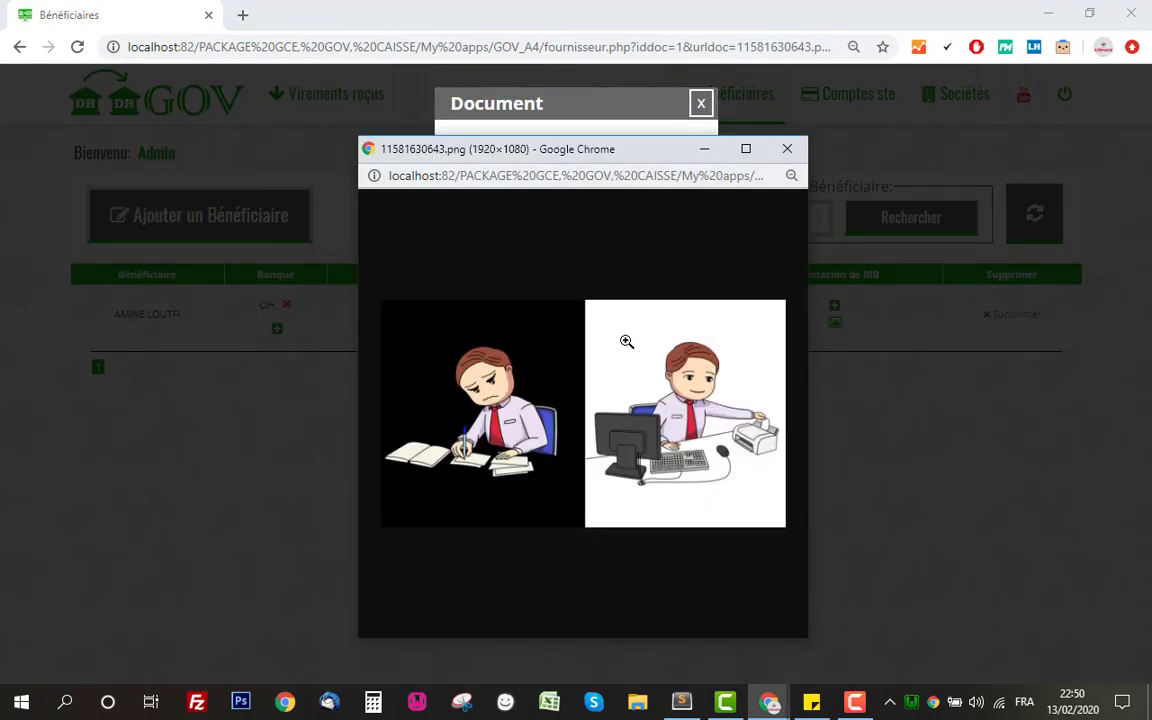
left_click(797, 151)
left_click(700, 103)
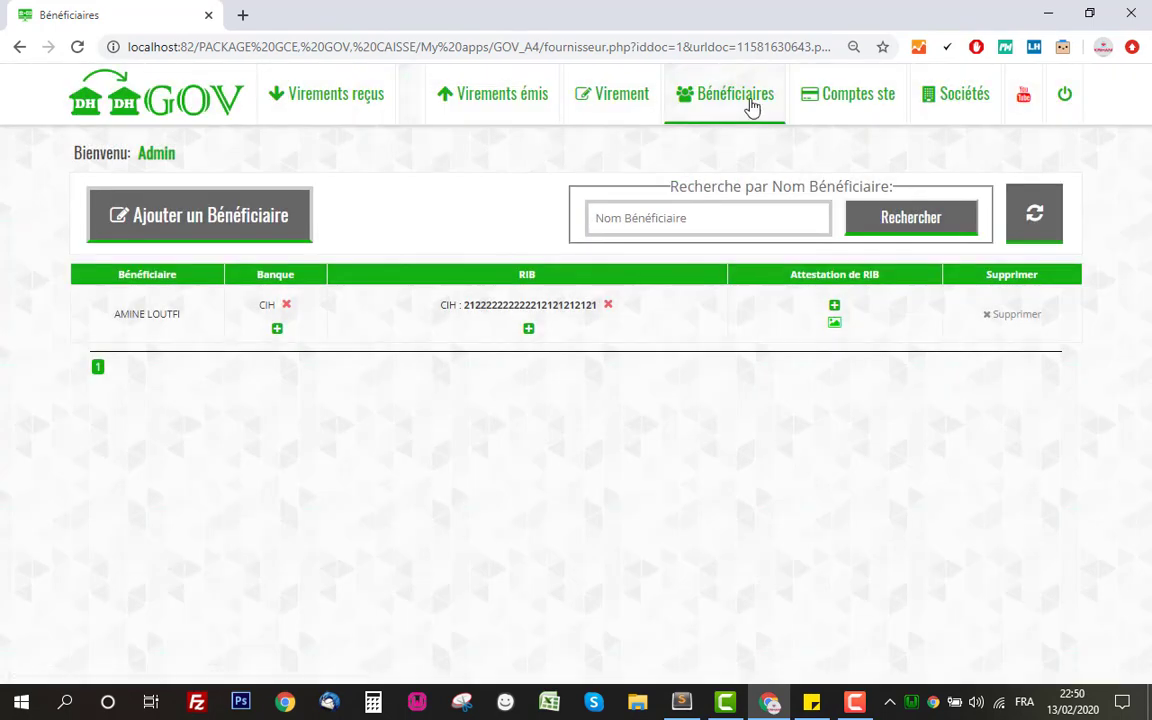
left_click(628, 112)
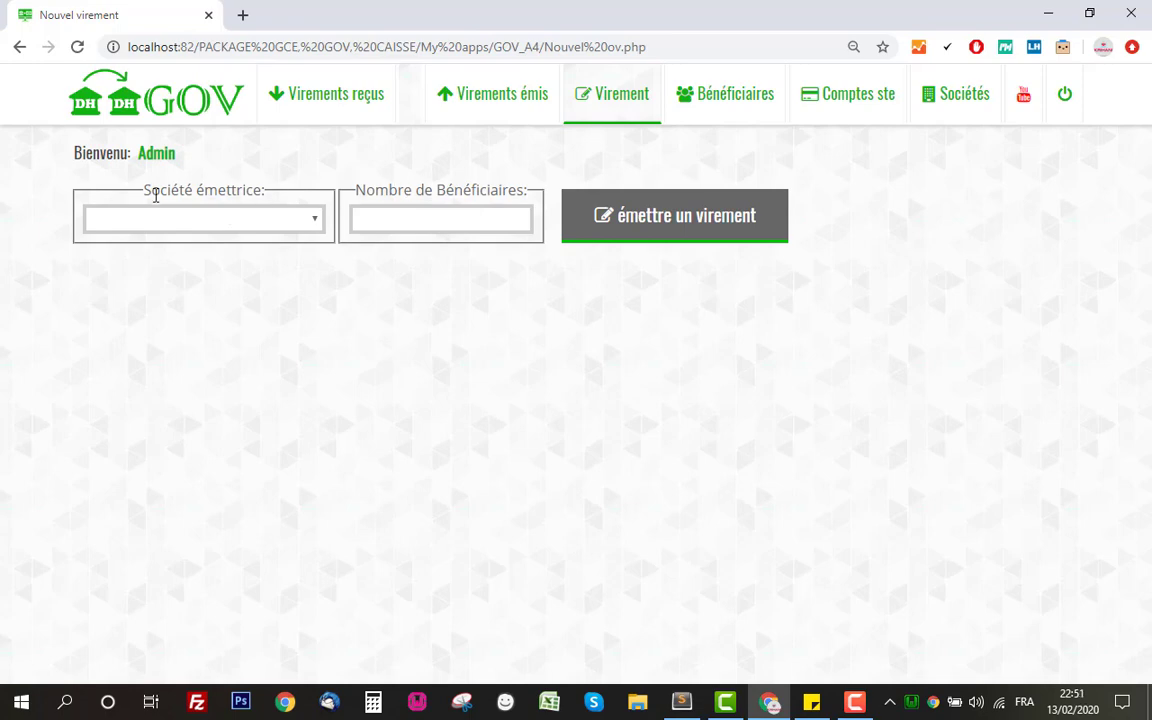
Start a transfer issued by ste1 for 1 beneficiary and bring up the 'émettre un virement' form
left_click(231, 221)
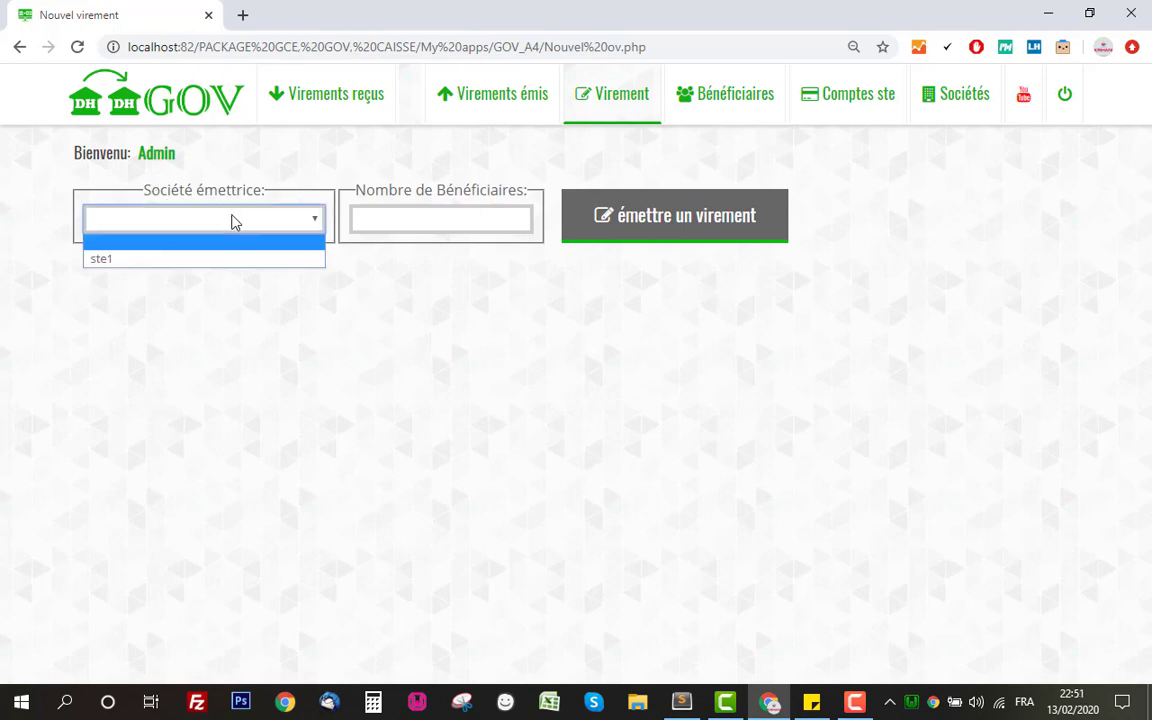
left_click(228, 259)
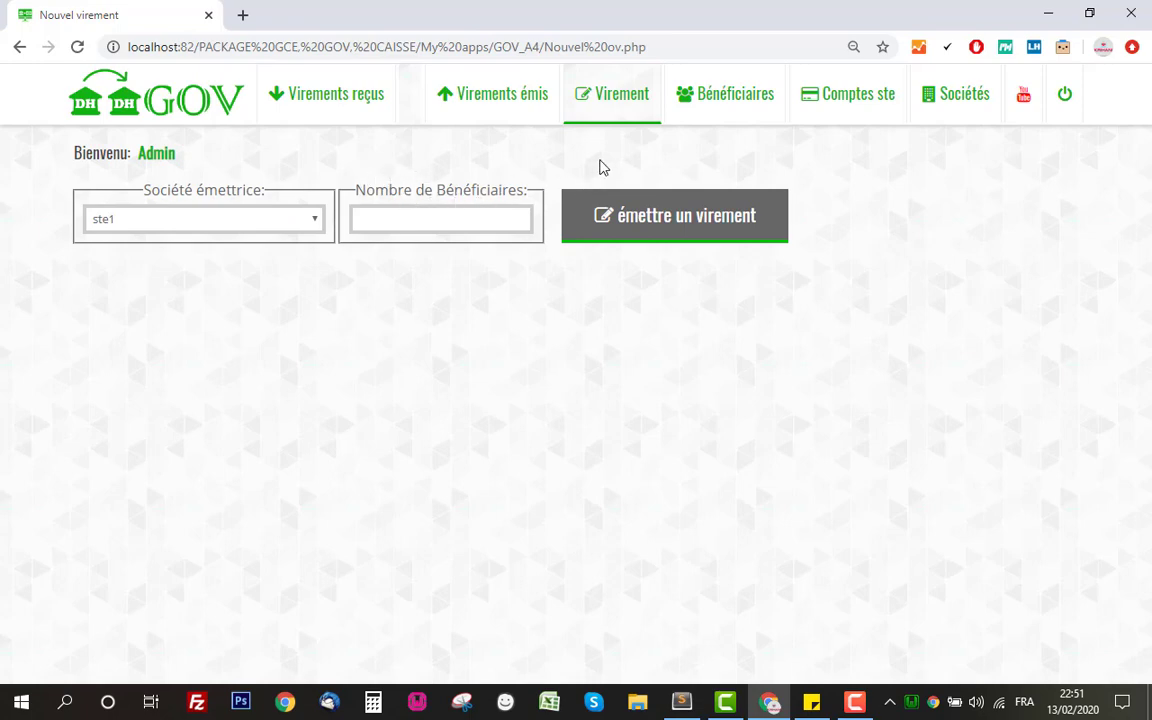
left_click(508, 224)
type("1")
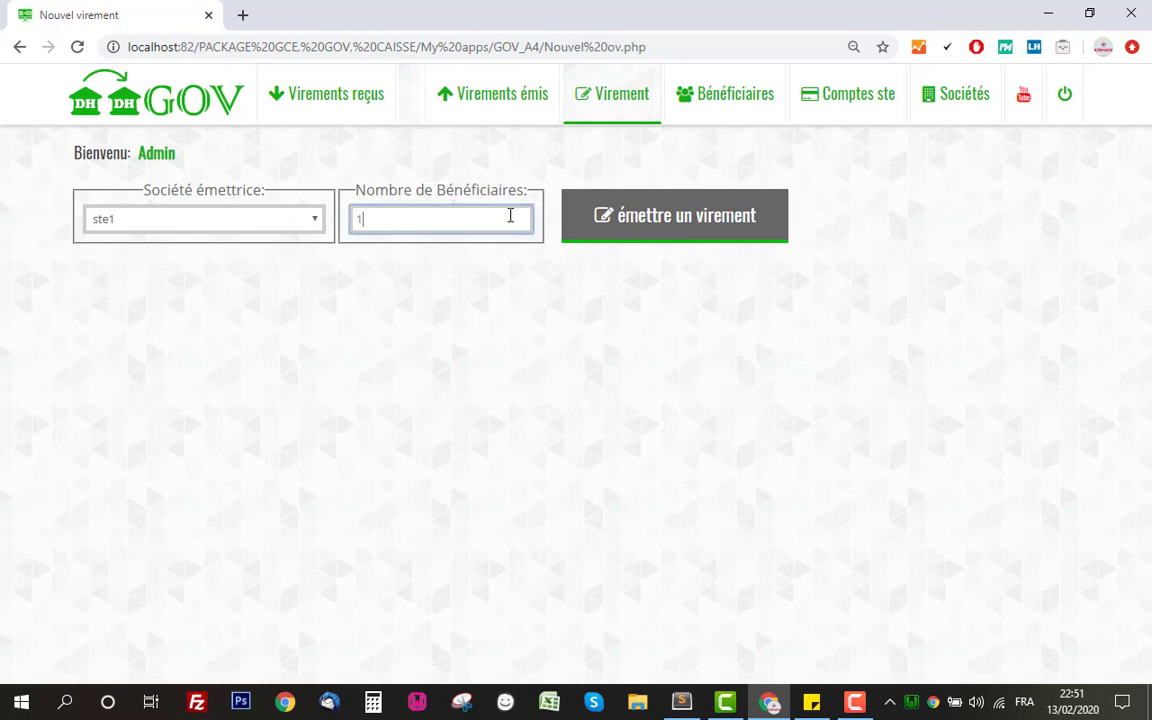
left_click(582, 274)
left_click(637, 231)
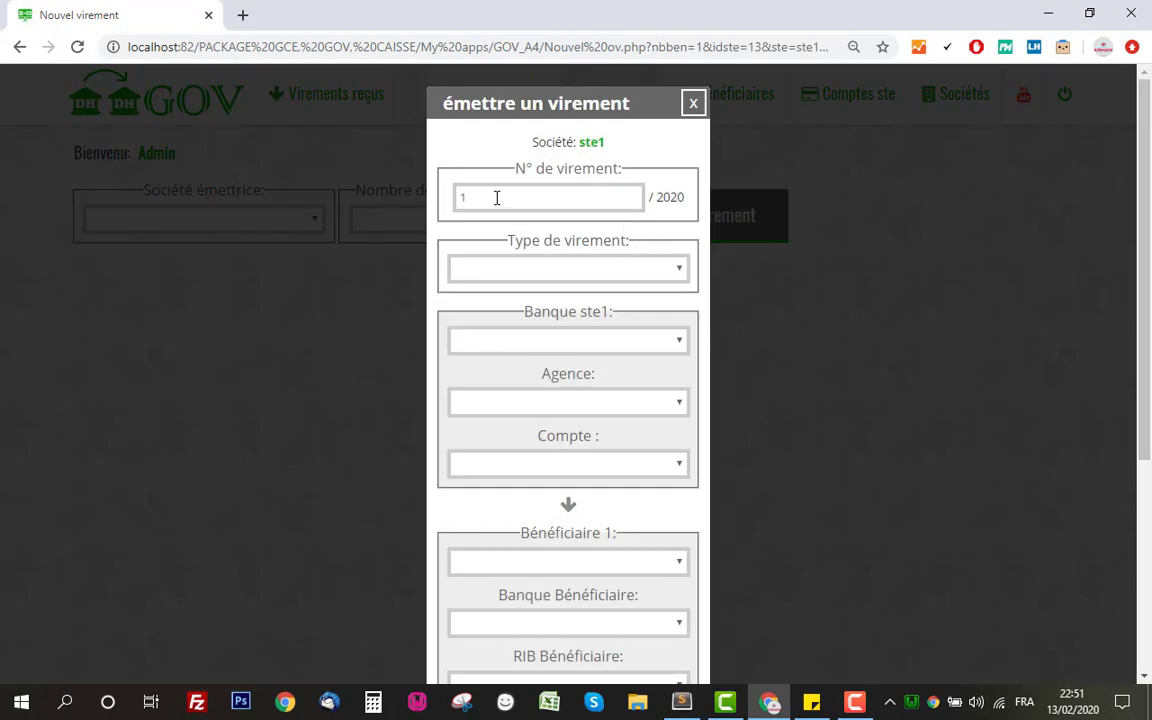
Change the transfer number to 100 / 2020
left_click(496, 197)
left_click(566, 177)
left_click(623, 197)
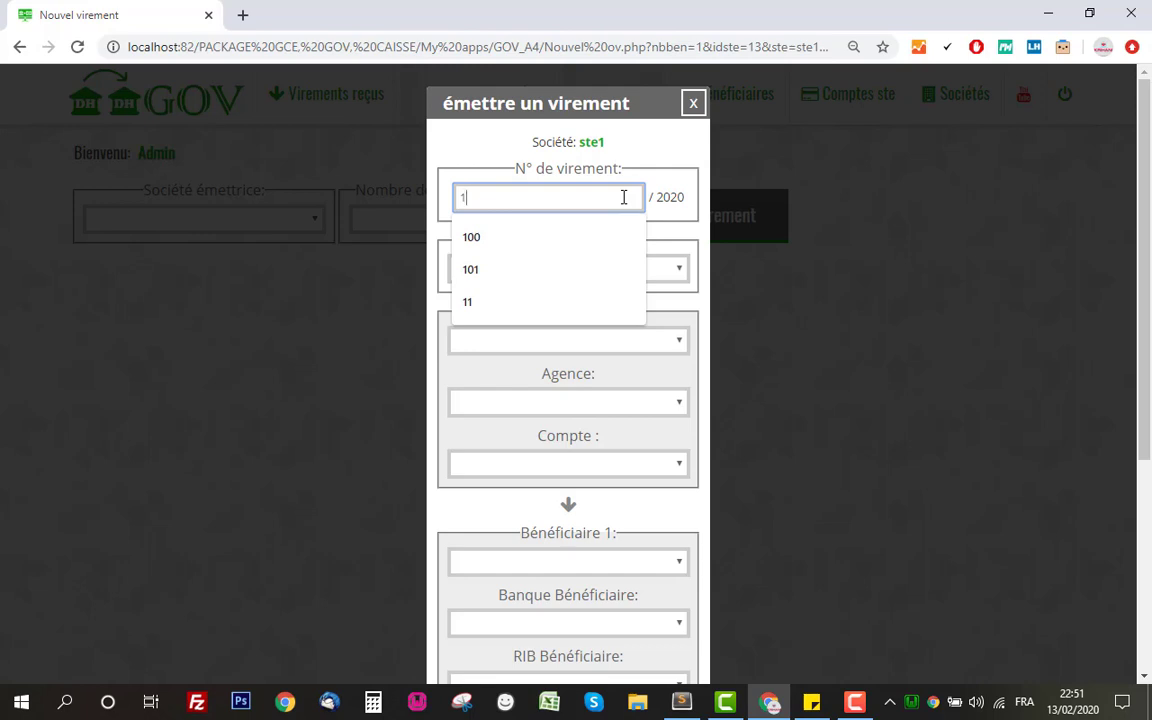
key("BackSpace")
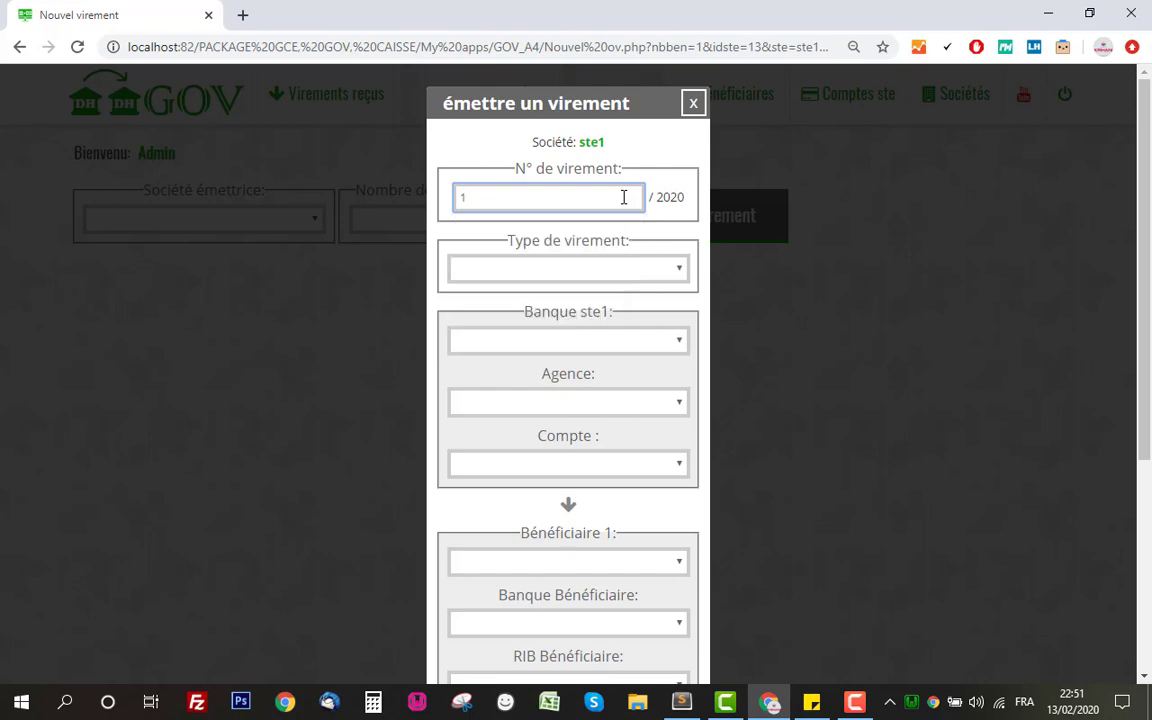
type("100")
left_click(609, 175)
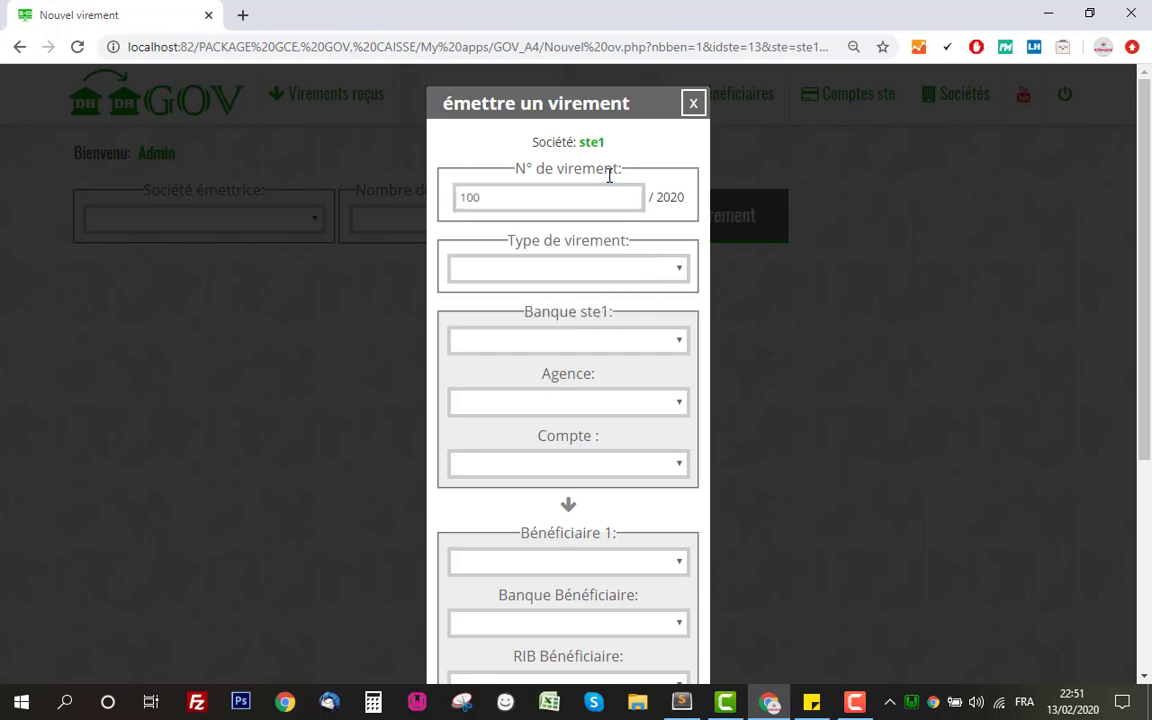
left_click(495, 177)
Set the transfer type to Ordre de virement and ste1's bank to AWB
left_click(558, 268)
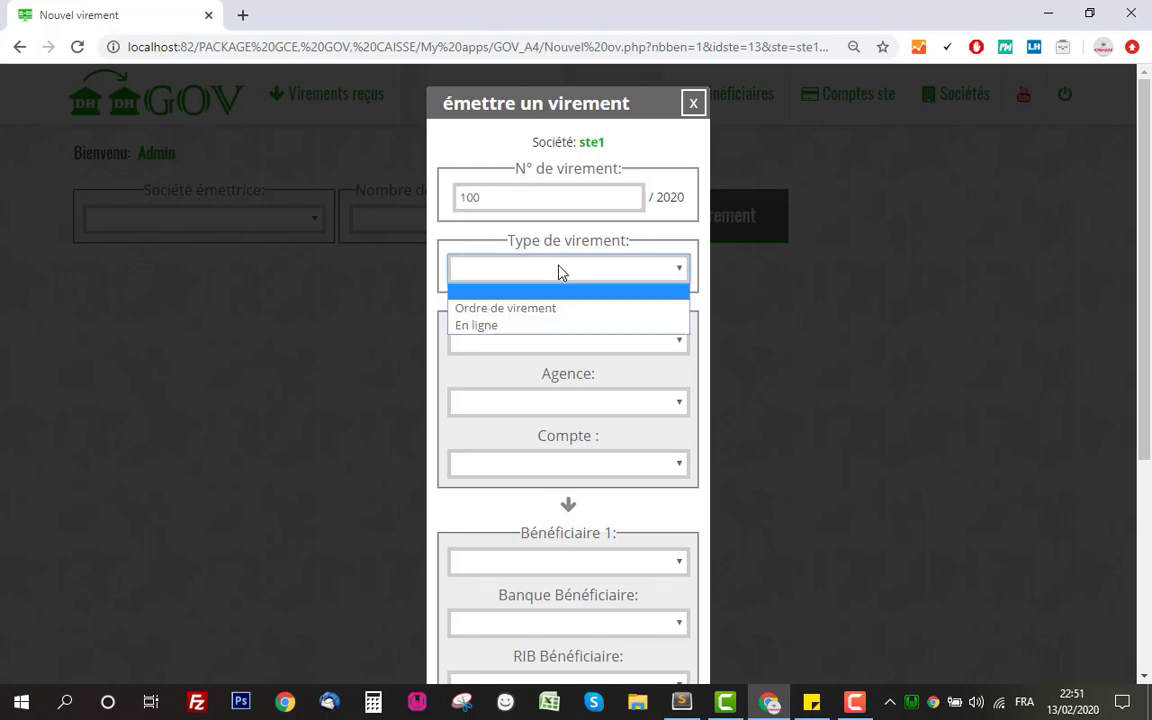
left_click(508, 310)
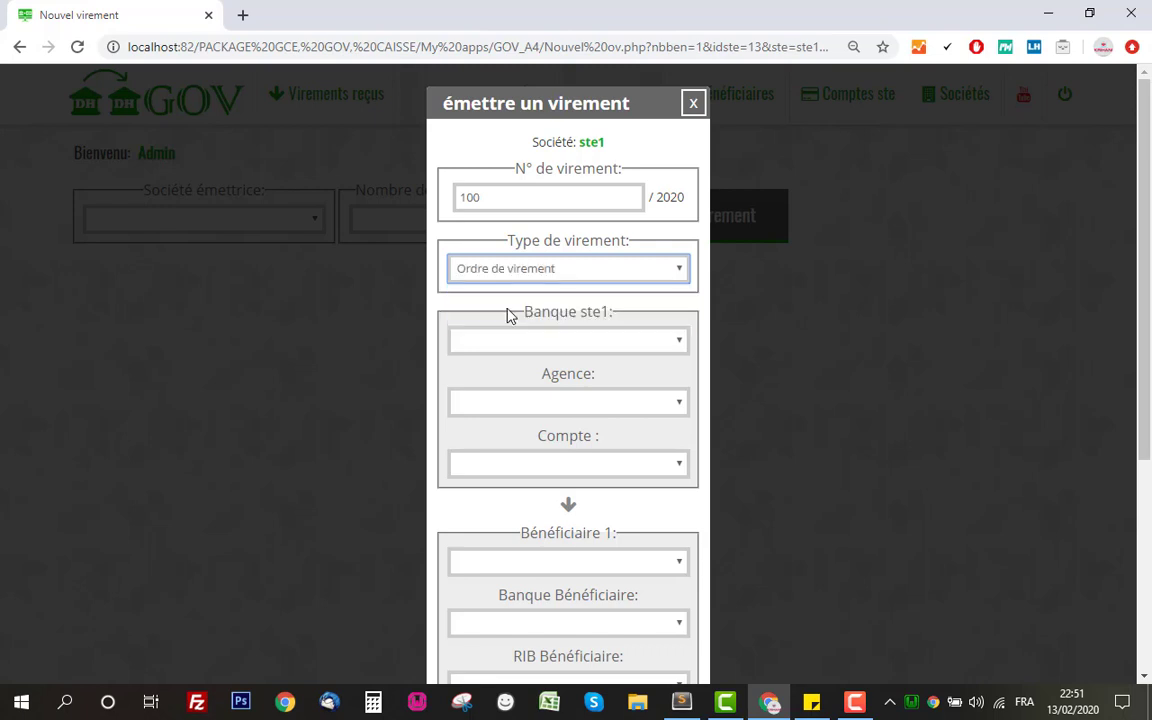
left_click(560, 343)
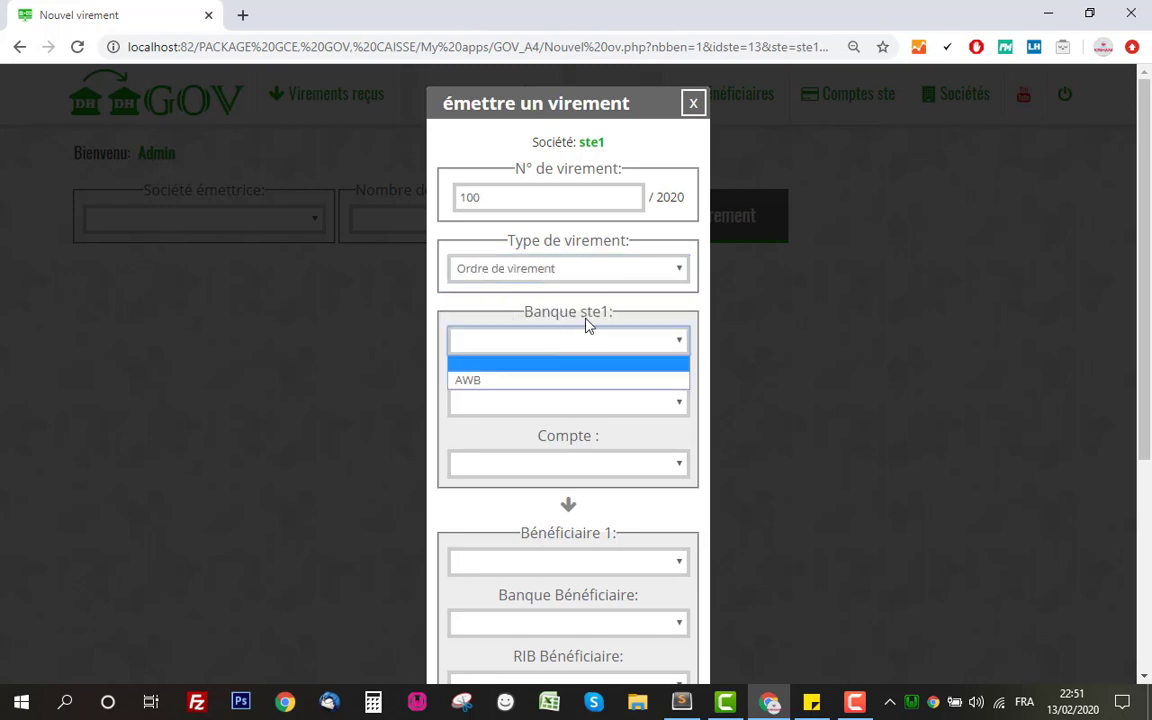
left_click(535, 380)
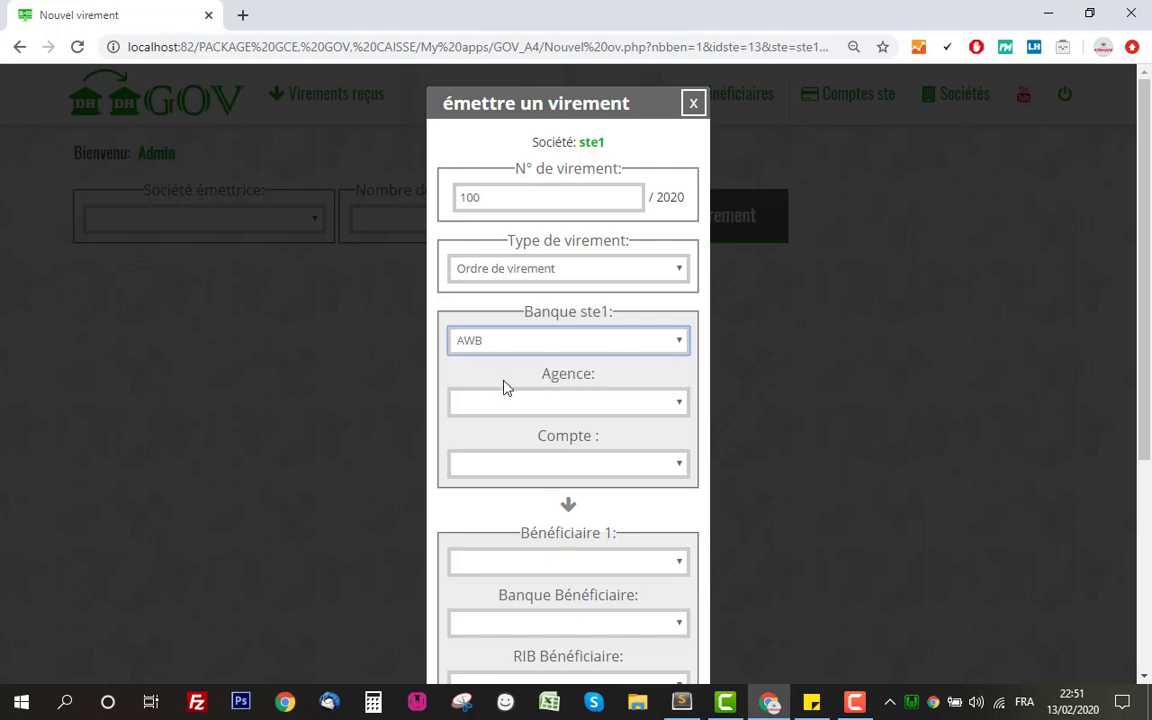
left_click_drag(524, 311, 603, 312)
left_click(605, 312)
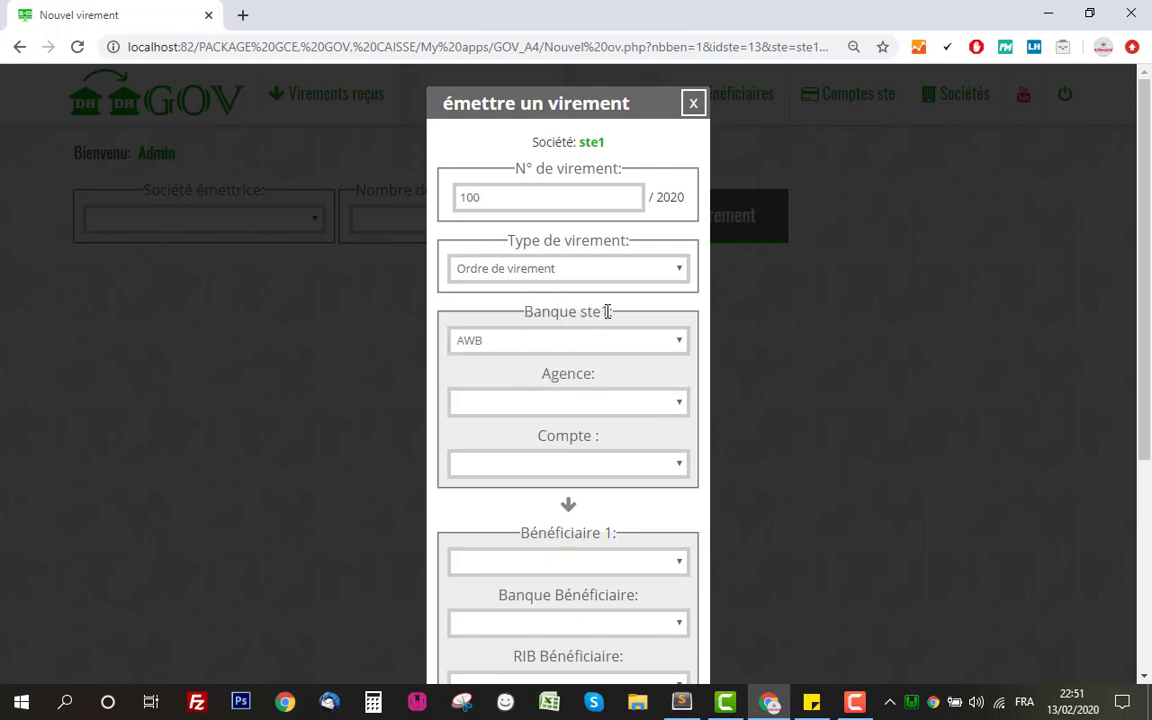
Choose agency AGENCE HAY HASSANI CASA and ste1's account to debit
left_click(560, 404)
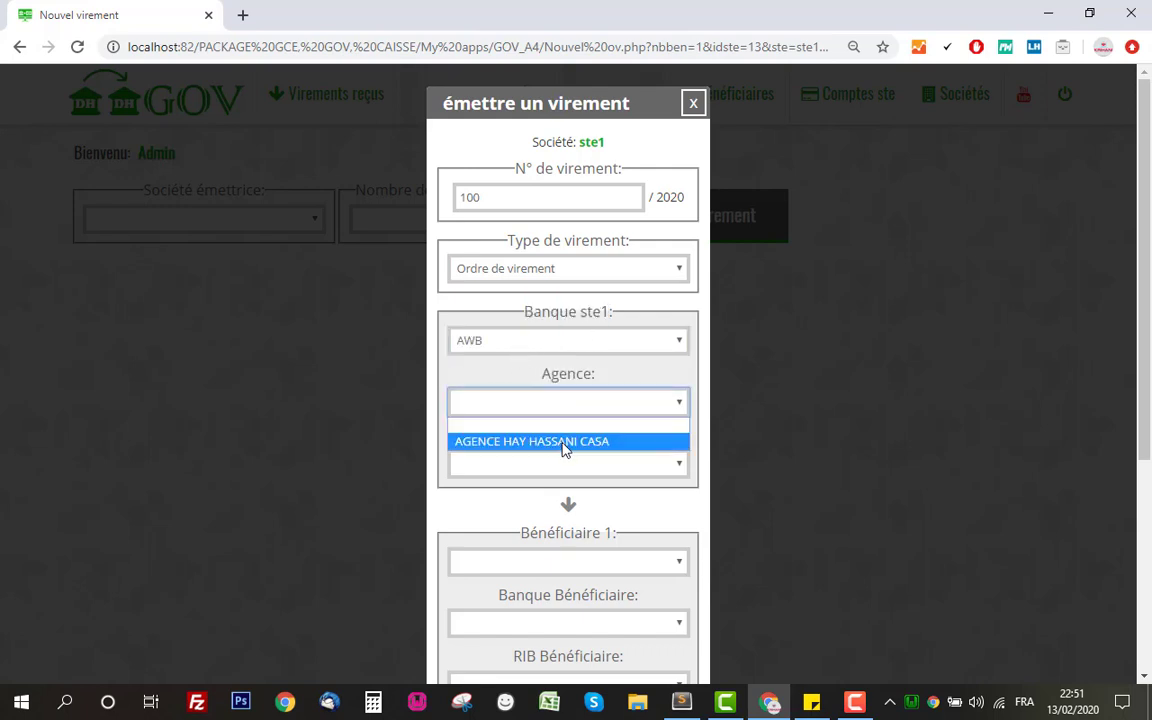
left_click(566, 443)
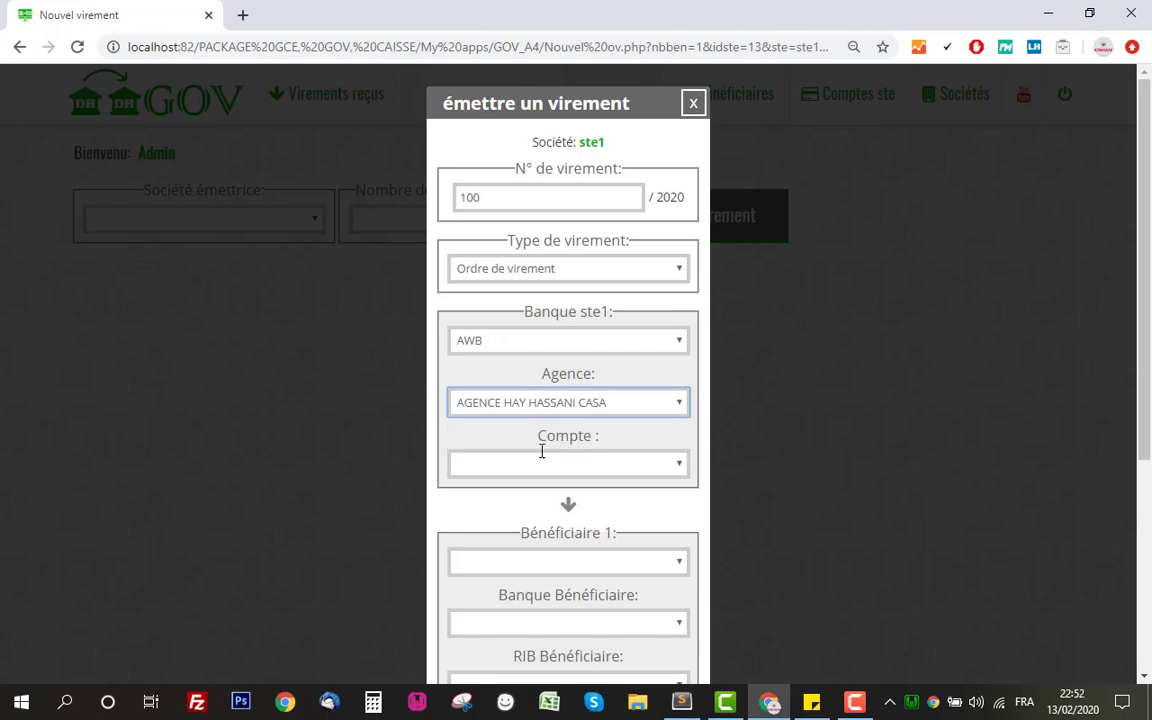
left_click(555, 465)
left_click(560, 502)
scroll(560, 320, "down", 3)
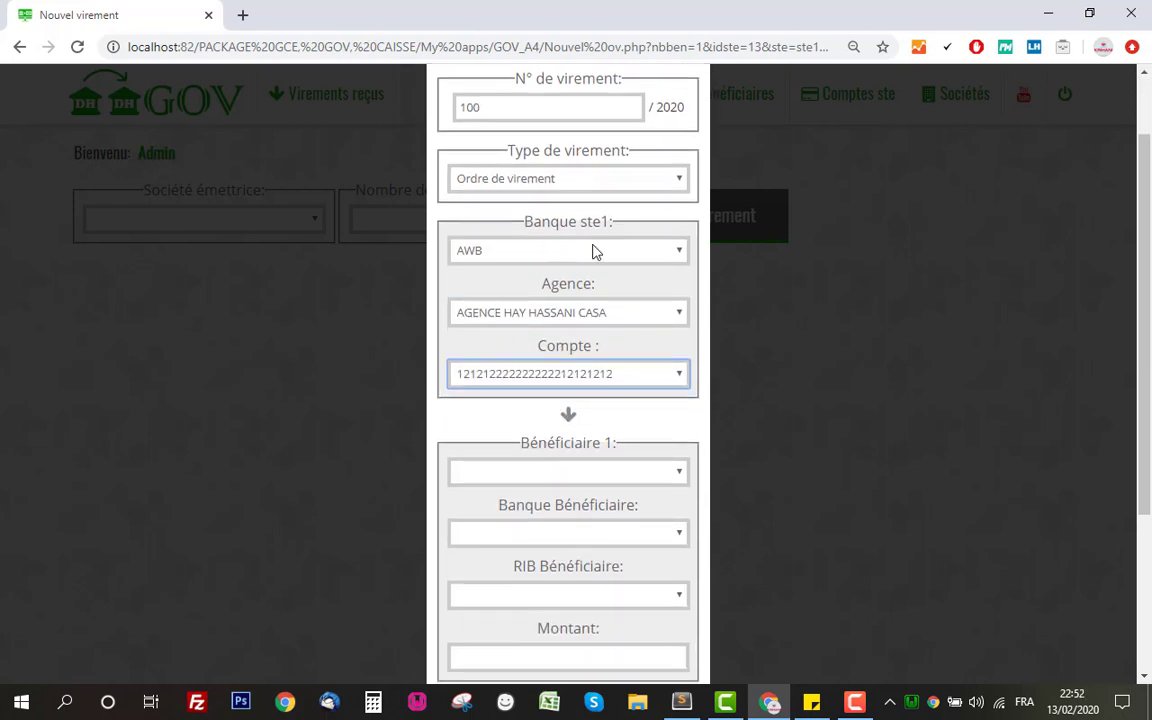
scroll(560, 320, "down", 1)
scroll(560, 257, "up", 4)
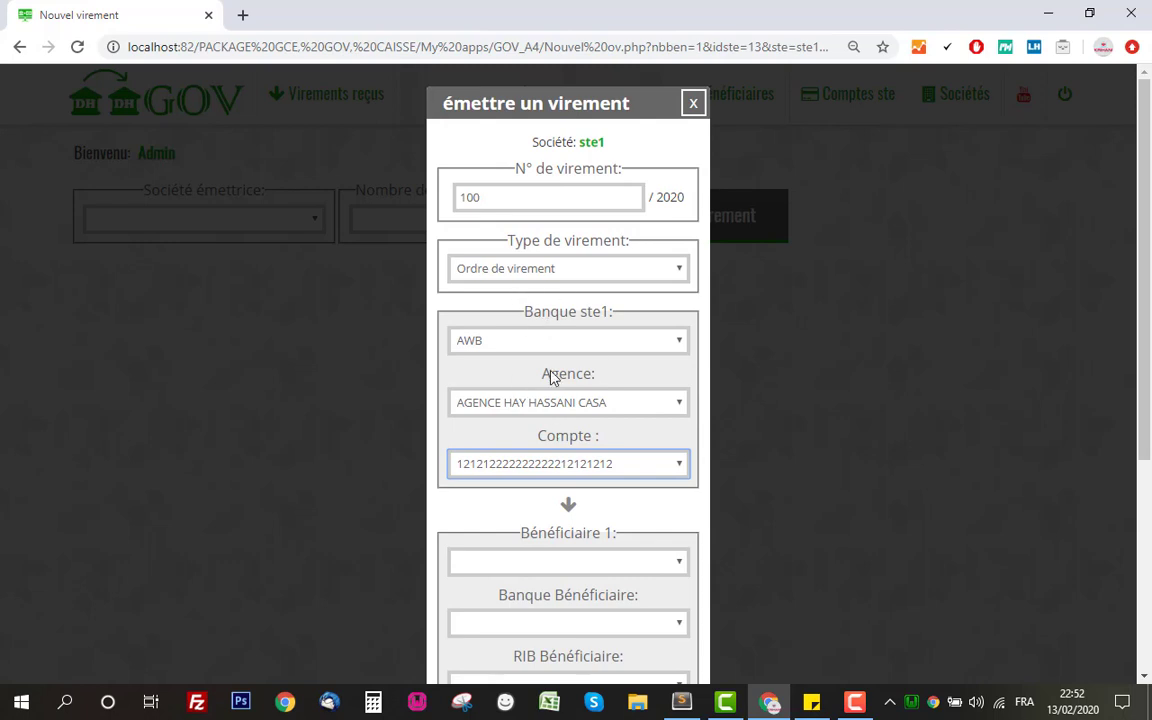
scroll(553, 378, "down", 1)
scroll(563, 405, "down", 2)
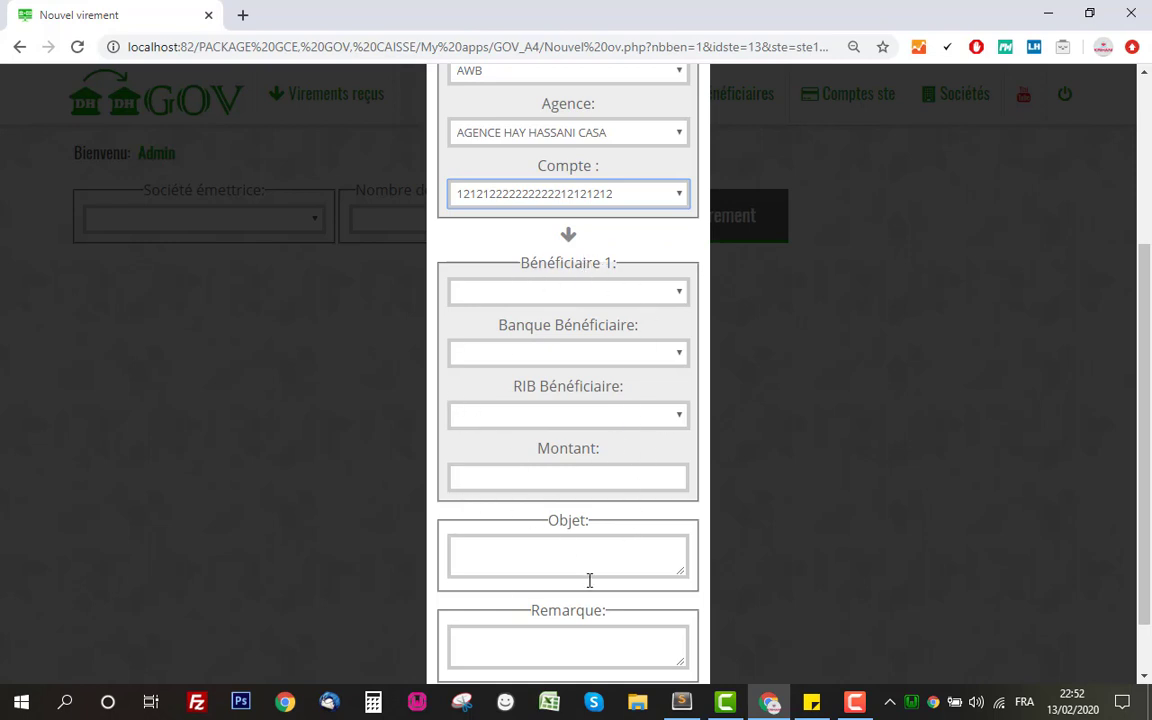
Select the beneficiary, with CIH as their bank and their RIB
left_click(596, 292)
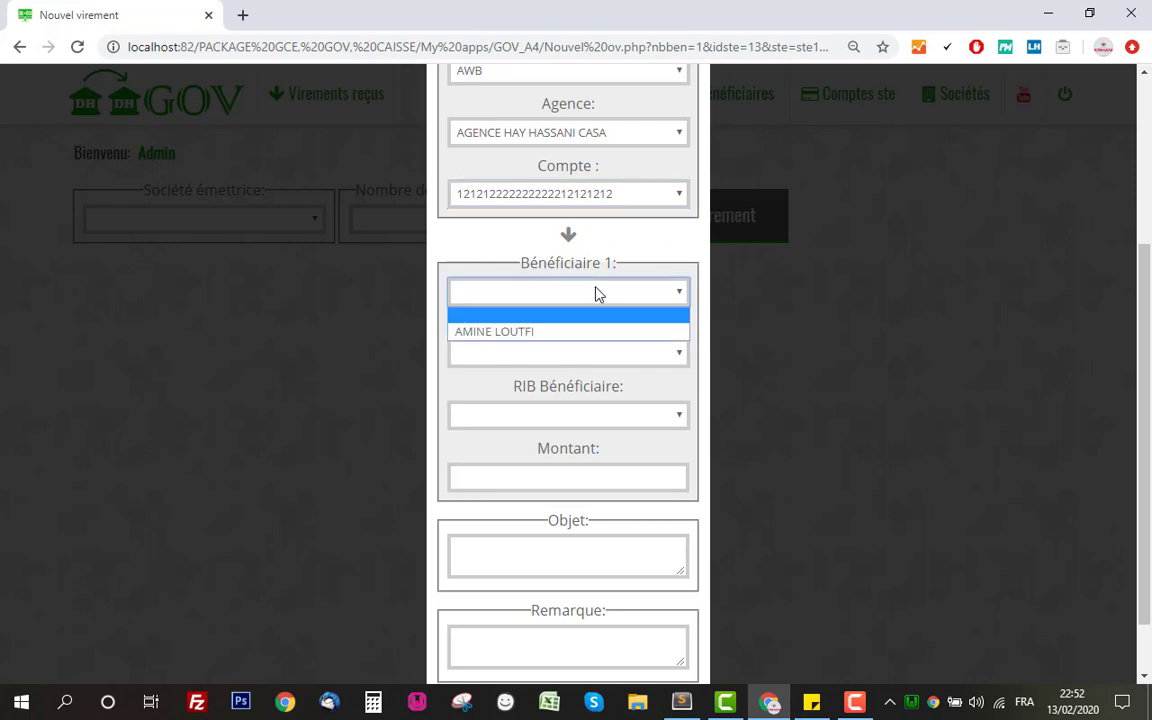
left_click(561, 332)
left_click(594, 356)
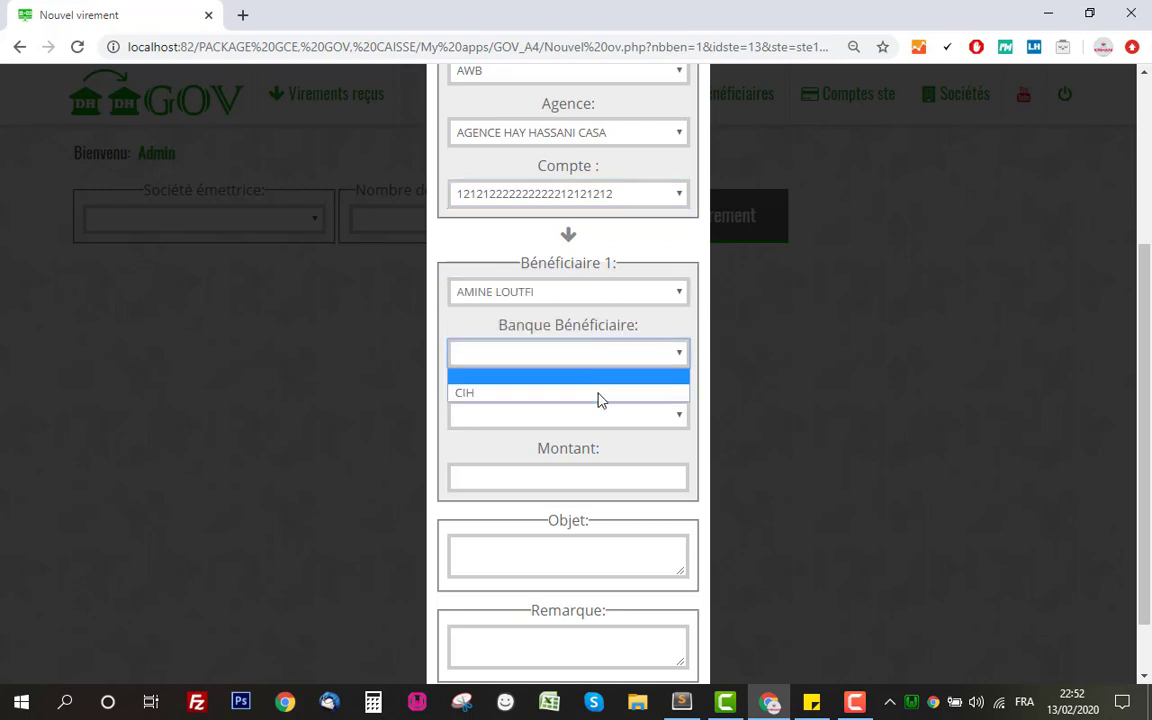
left_click(599, 393)
left_click(604, 416)
left_click(599, 455)
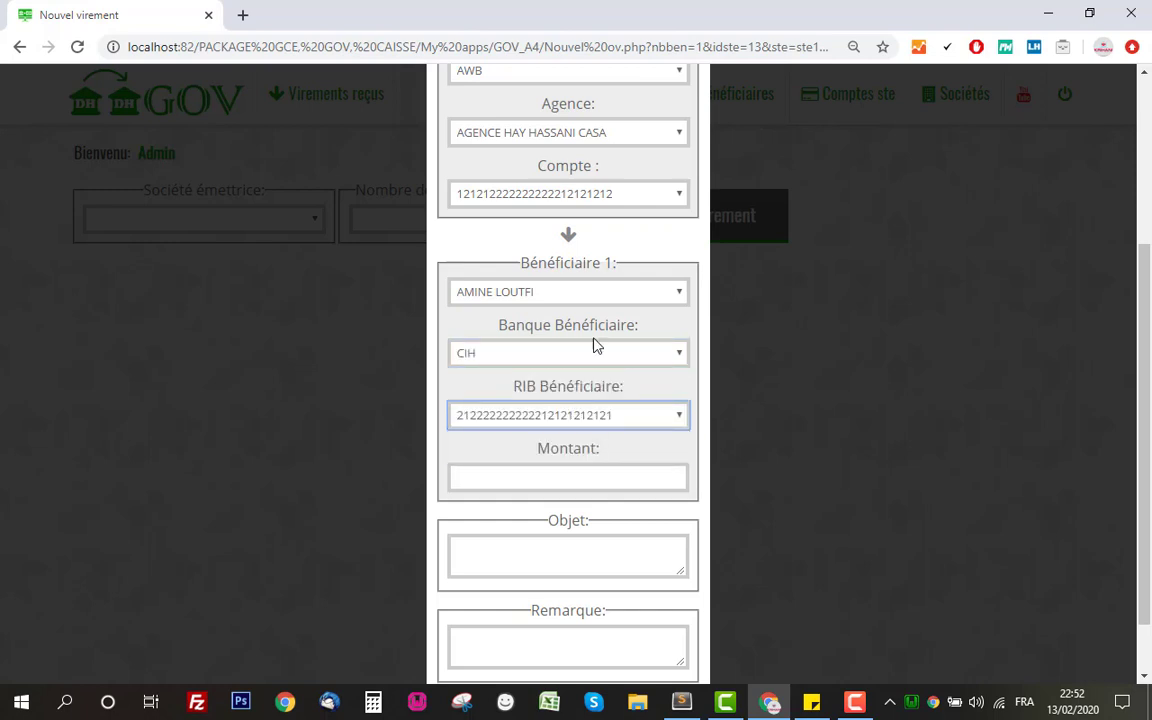
Enter amount 5000 and object 'Réglement facture N 98989', then issue the transfer
left_click(593, 479)
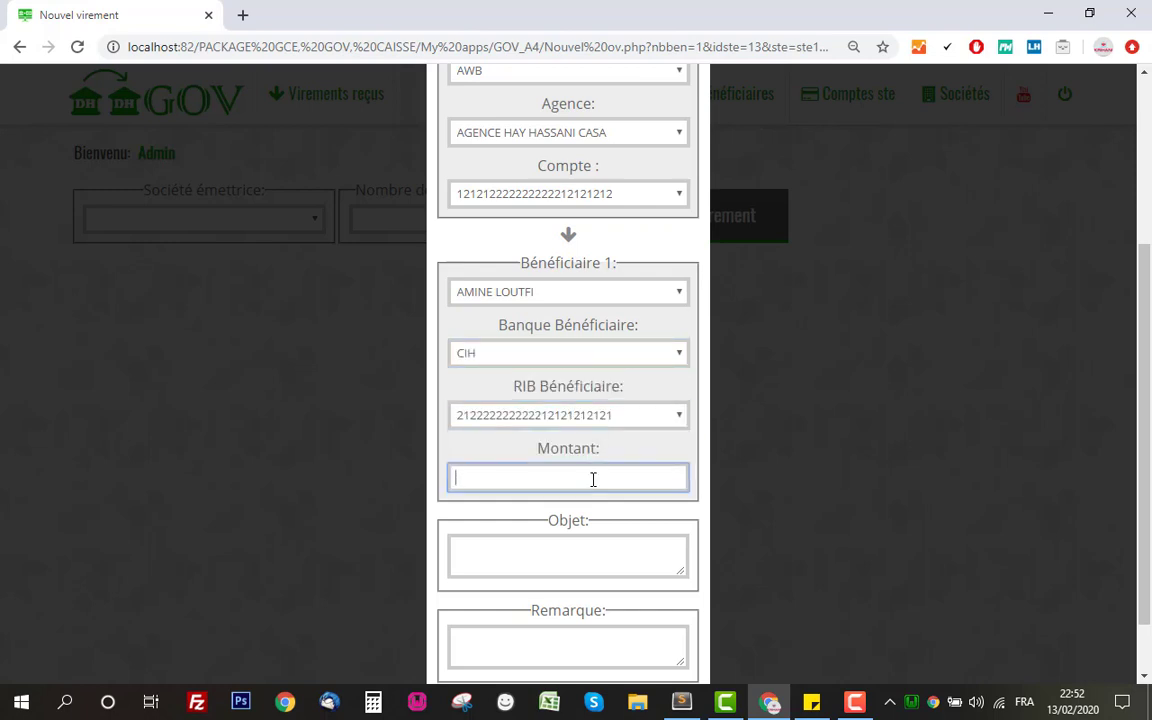
type("5000")
left_click(650, 567)
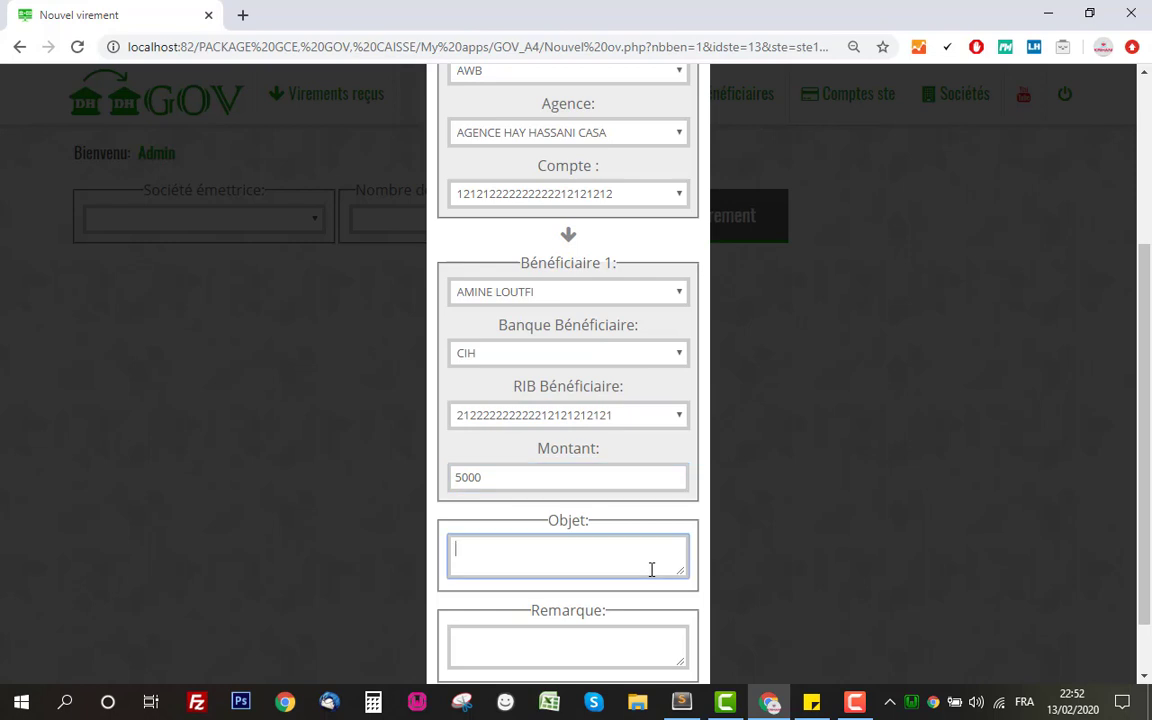
scroll(646, 544, "down", 1)
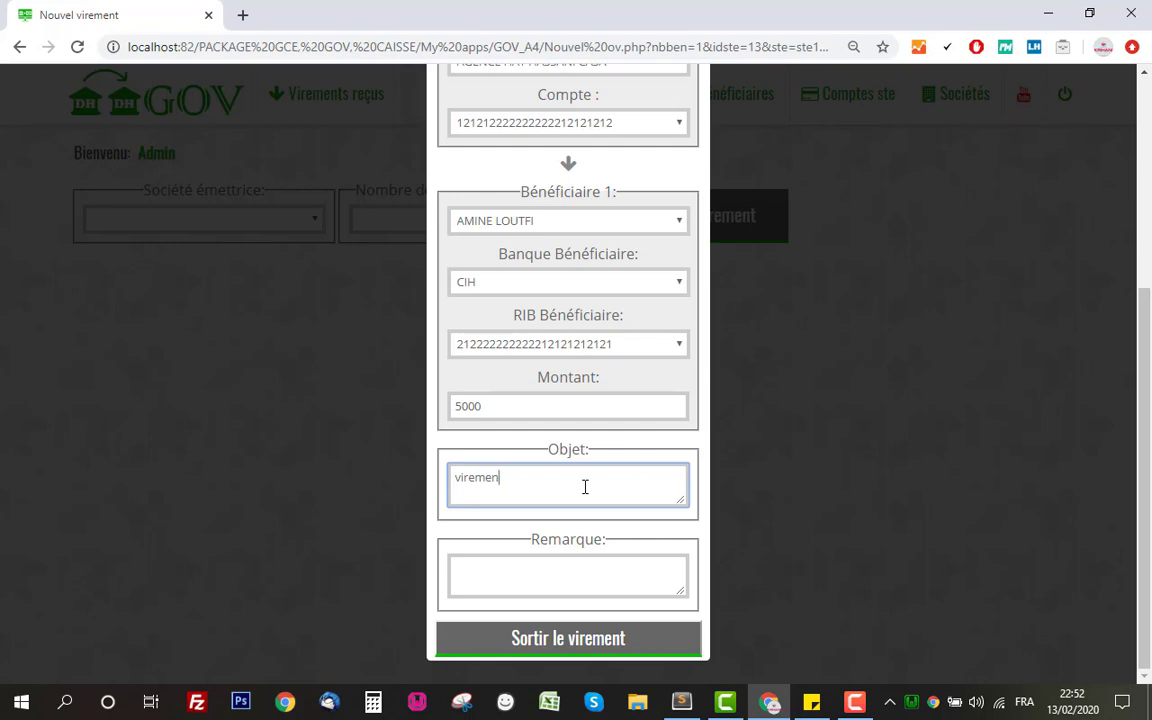
key("BackSpace")
key("BackSpace")
key("BackSpace")
key("BackSpace")
key("BackSpace")
key("BackSpace")
key("BackSpace")
type("TR")
type("Réglement facture")
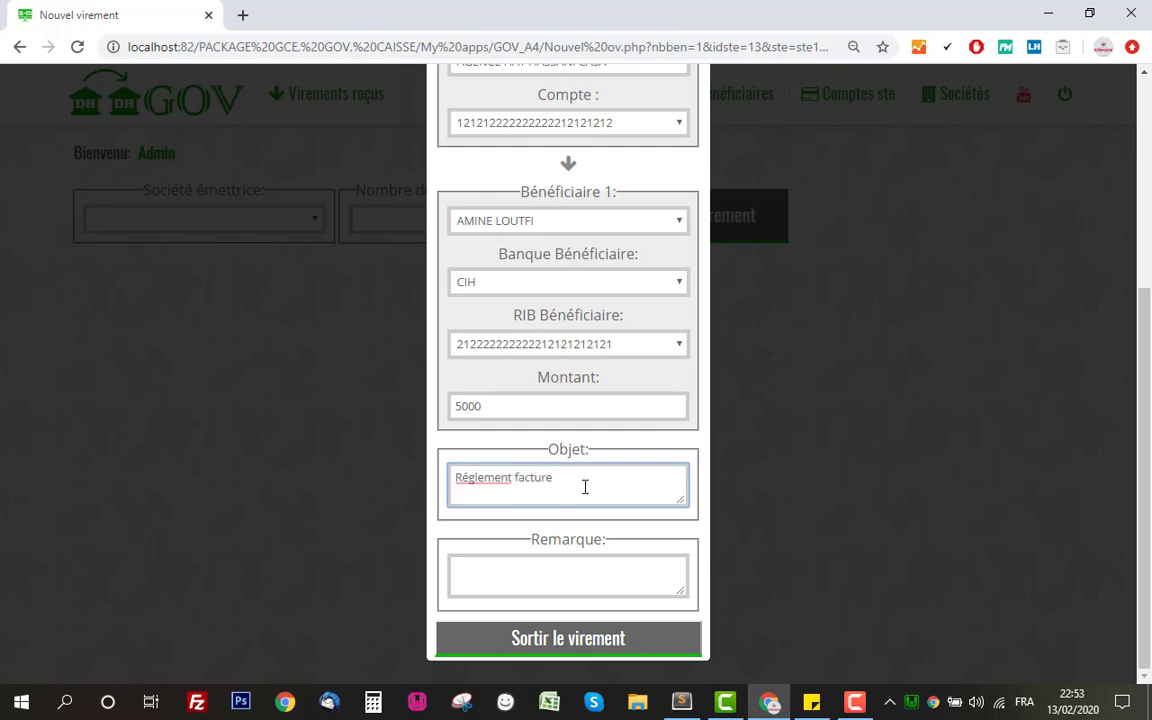
type(" N 98989")
left_click(592, 642)
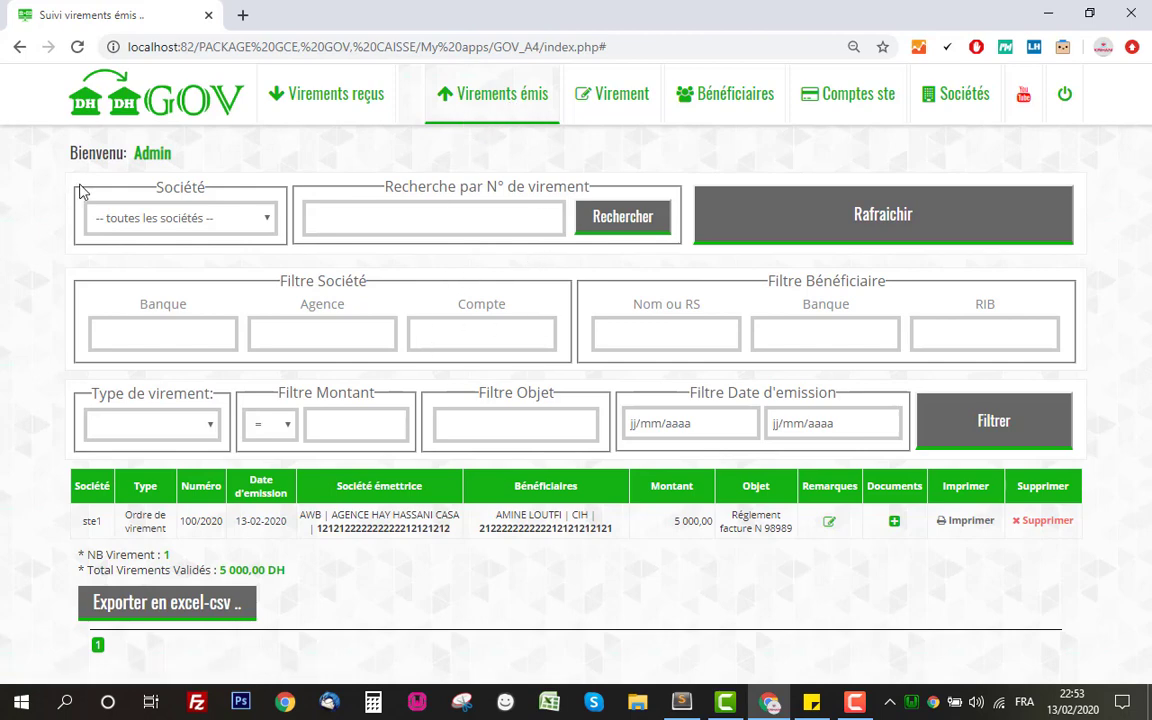
Search the sent transfers for number 100/2020
left_click_drag(77, 187, 327, 182)
left_click(327, 181)
left_click(324, 221)
type("1")
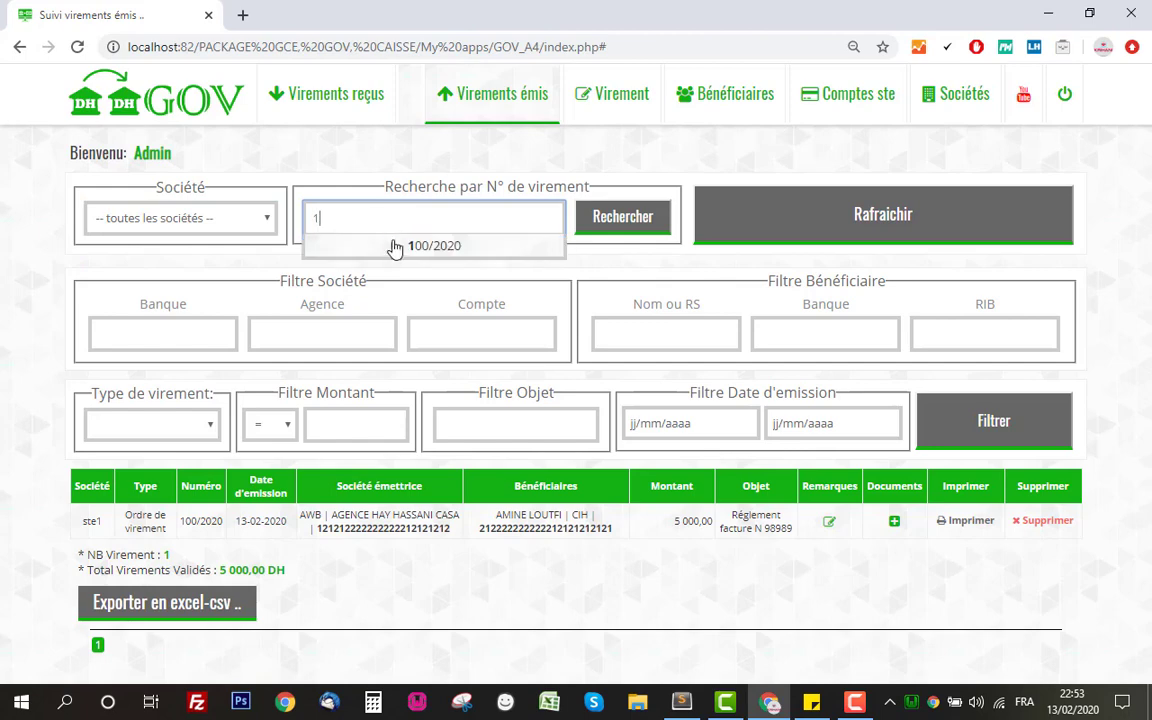
left_click(398, 248)
left_click(625, 216)
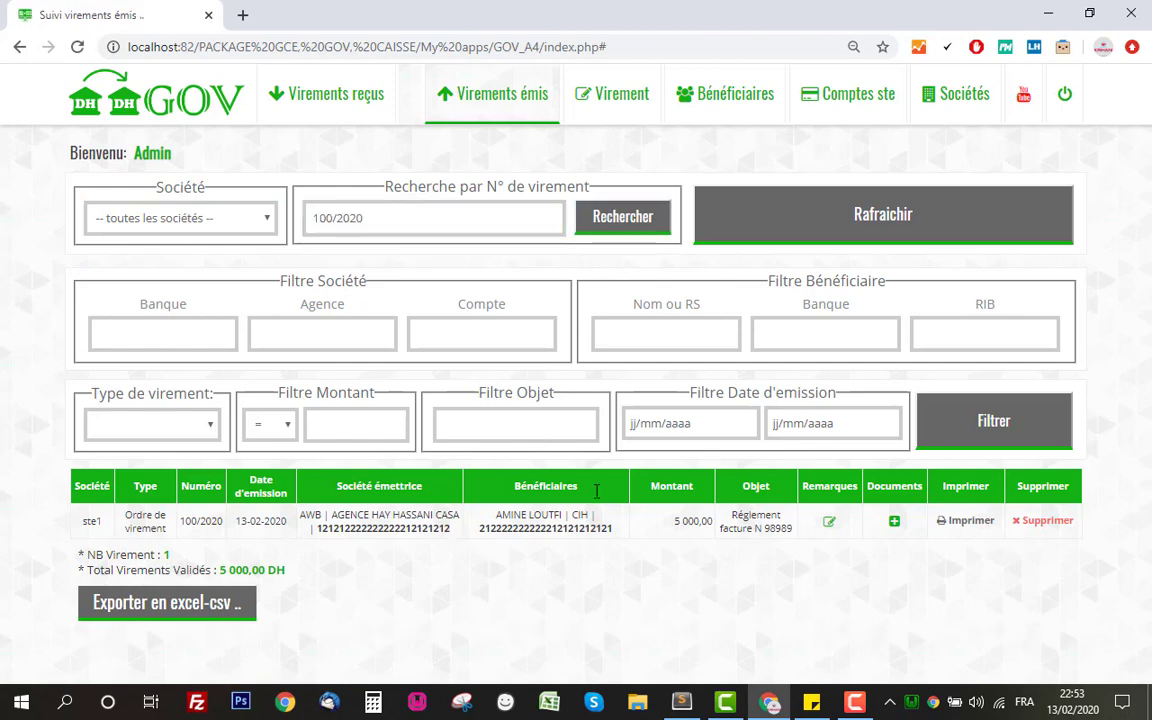
Refresh to show the full Virements émis list again
left_click_drag(281, 279, 361, 279)
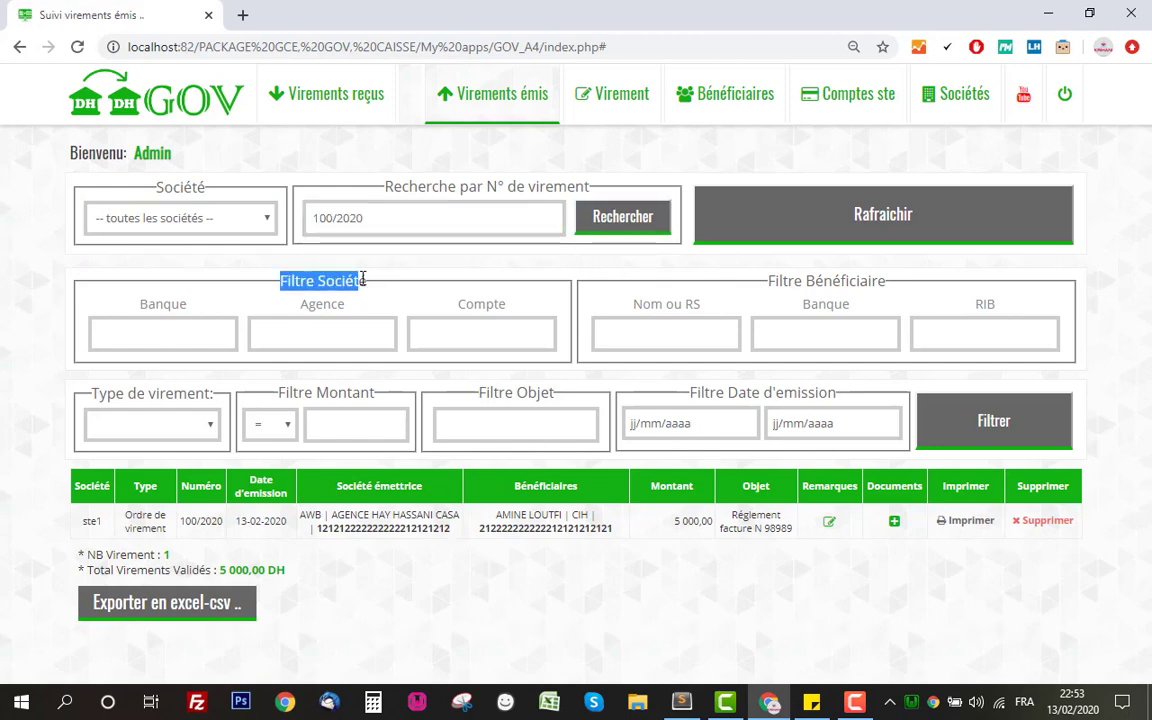
left_click_drag(776, 282, 871, 284)
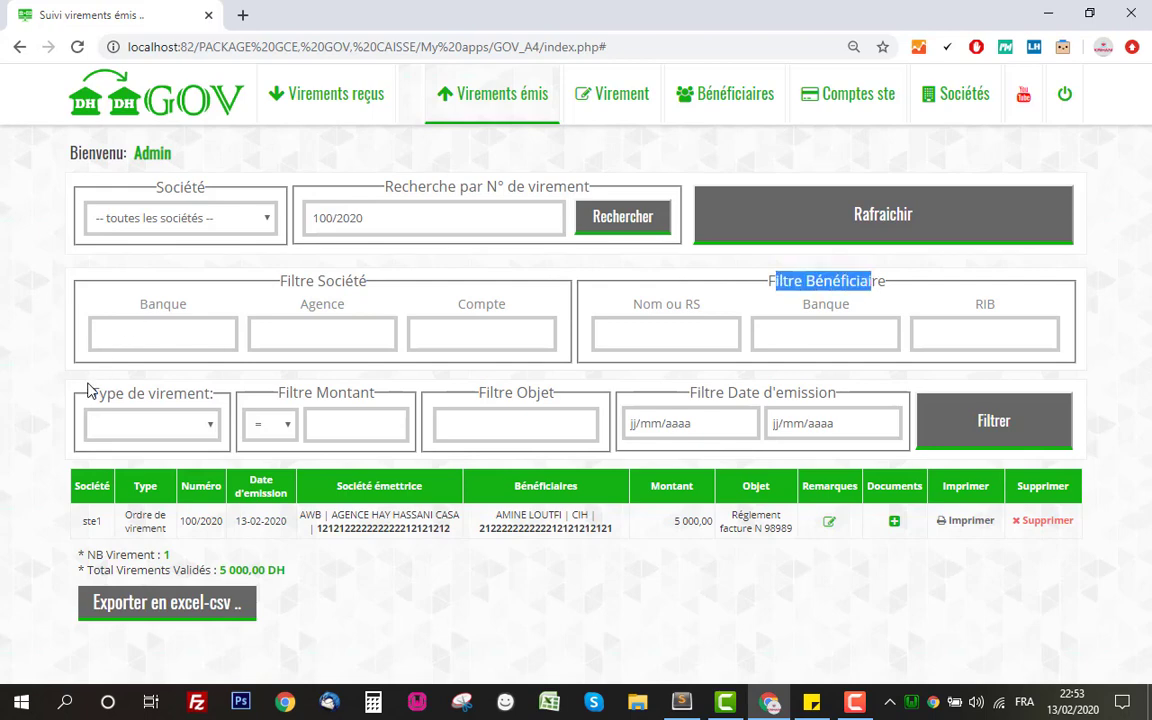
left_click_drag(78, 392, 812, 393)
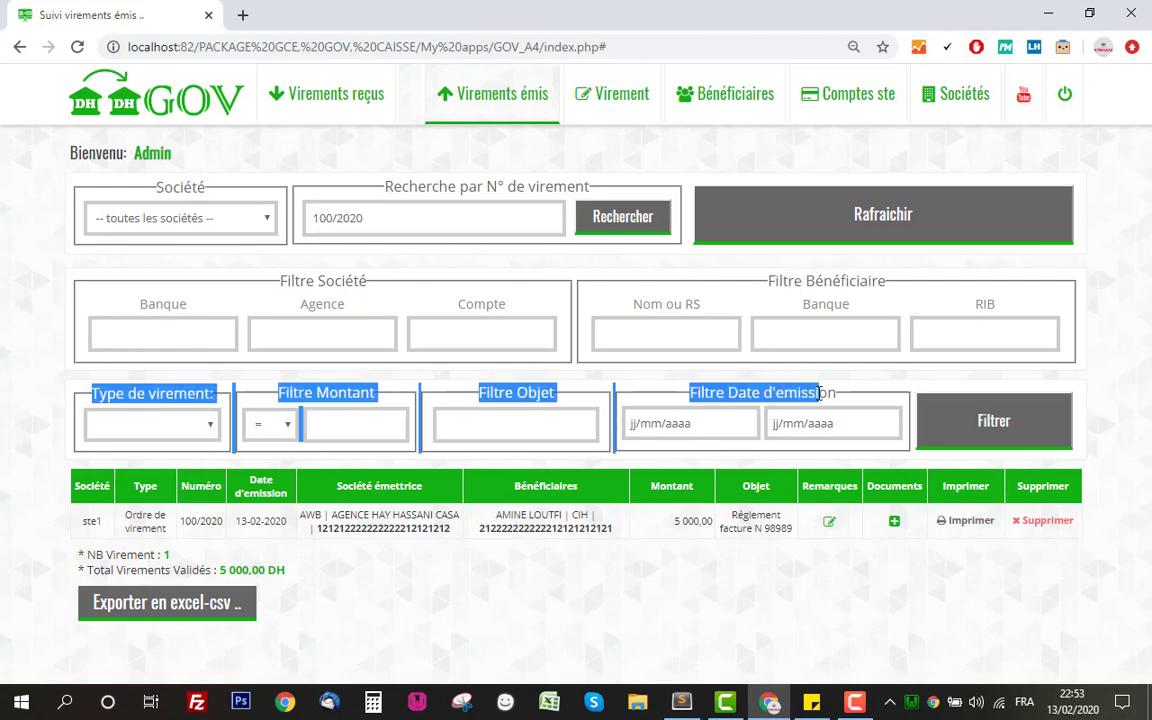
left_click(848, 396)
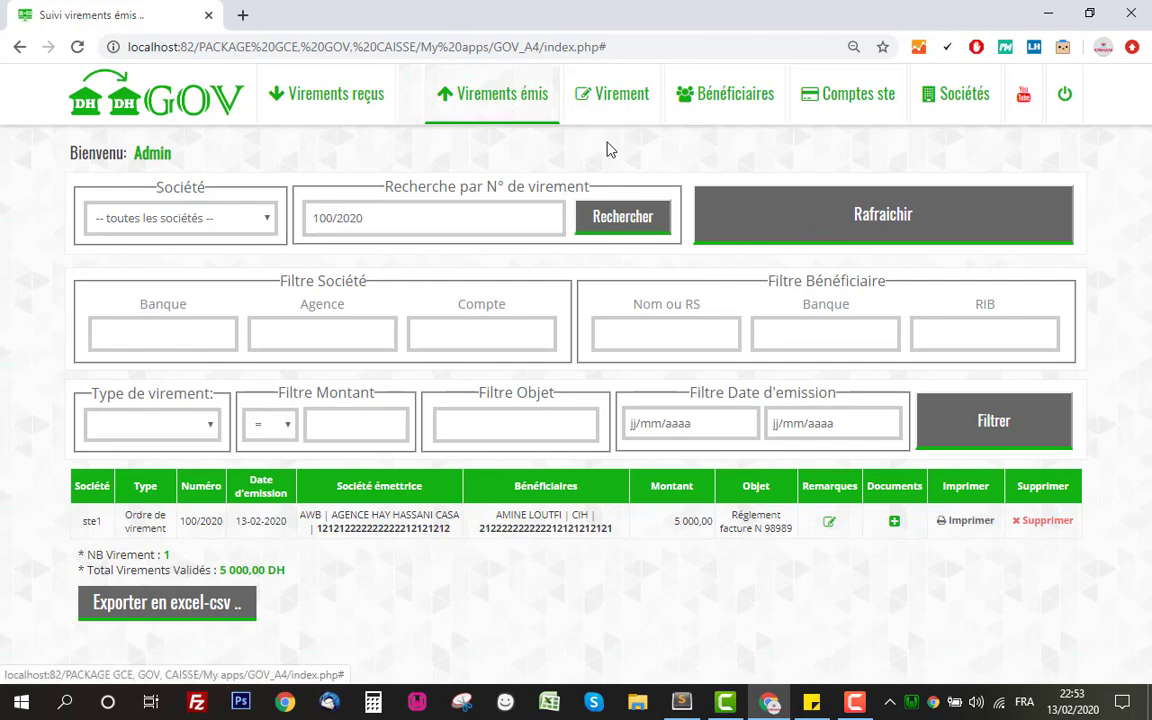
left_click(789, 221)
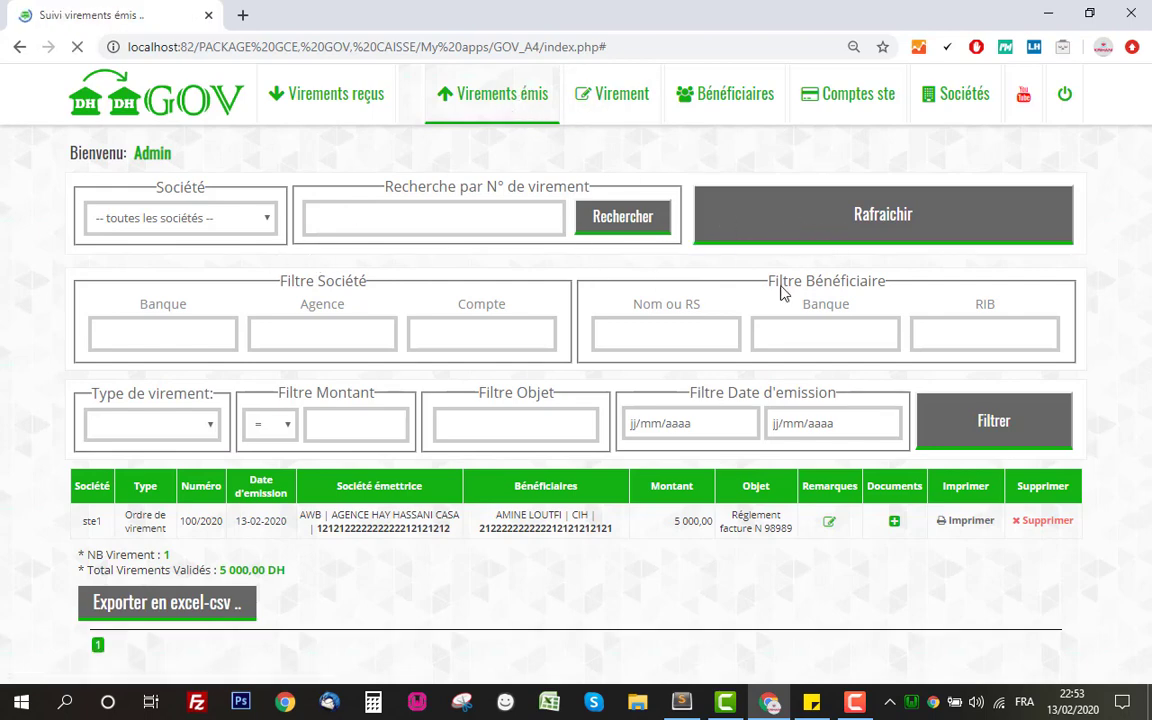
left_click_drag(78, 518, 680, 529)
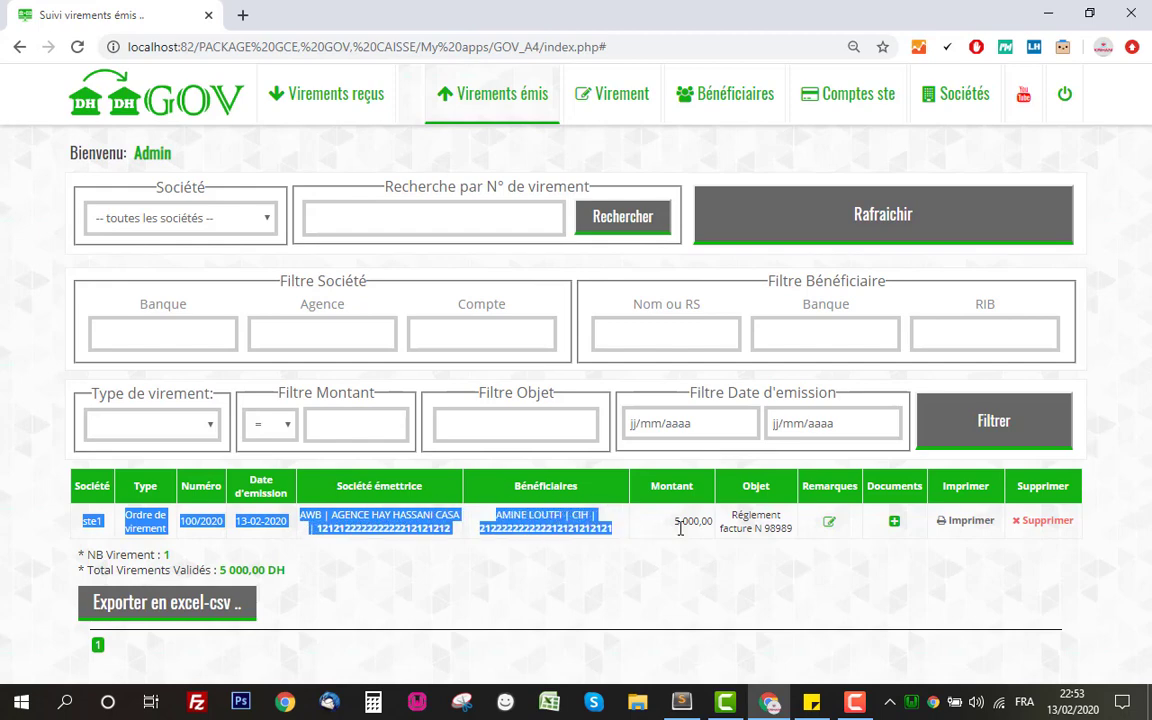
left_click(680, 529)
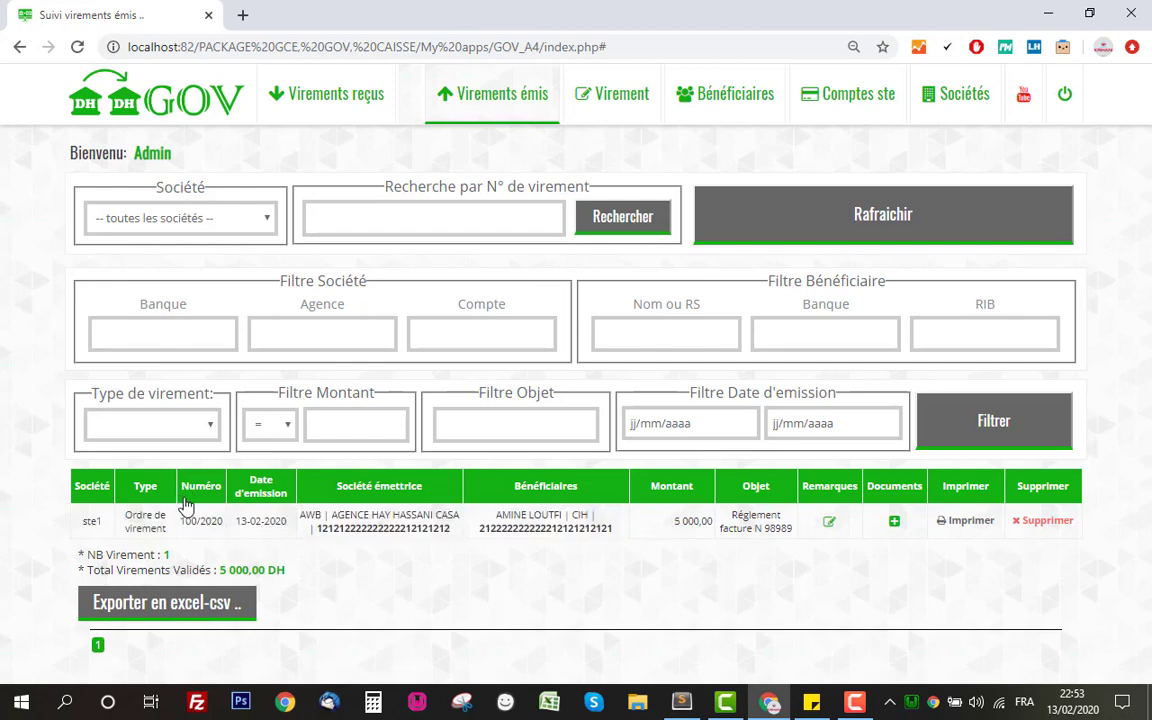
left_click_drag(180, 521, 206, 521)
left_click(320, 520)
left_click(895, 523)
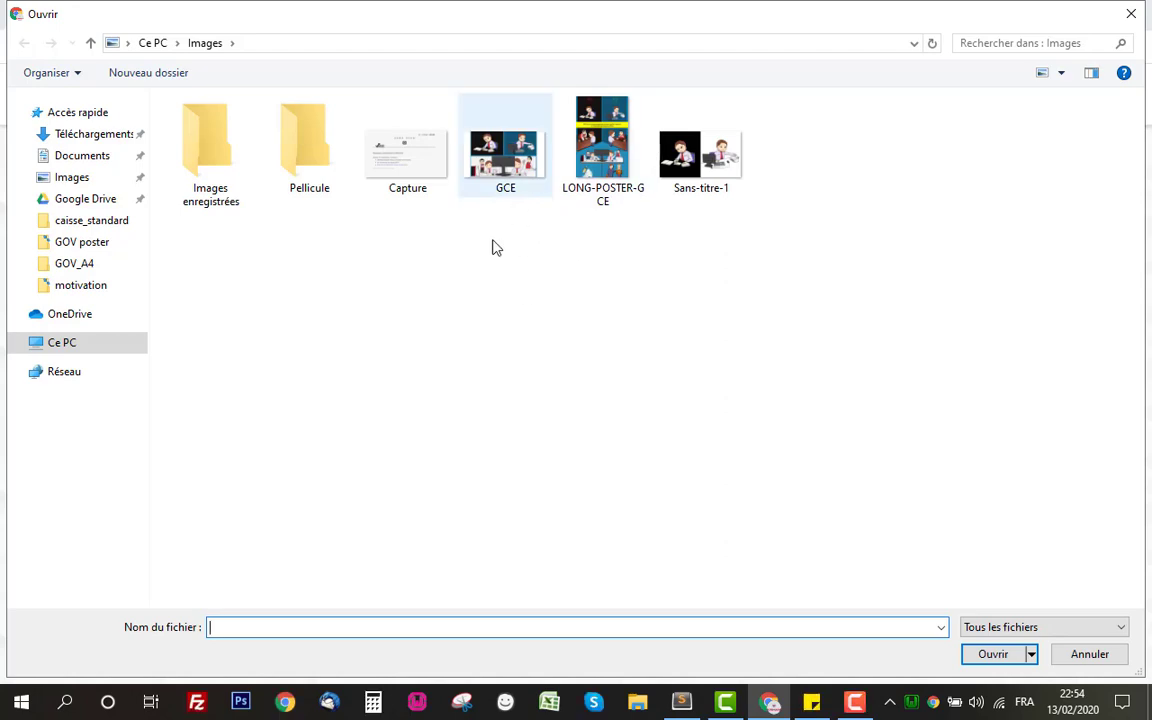
double_click(505, 155)
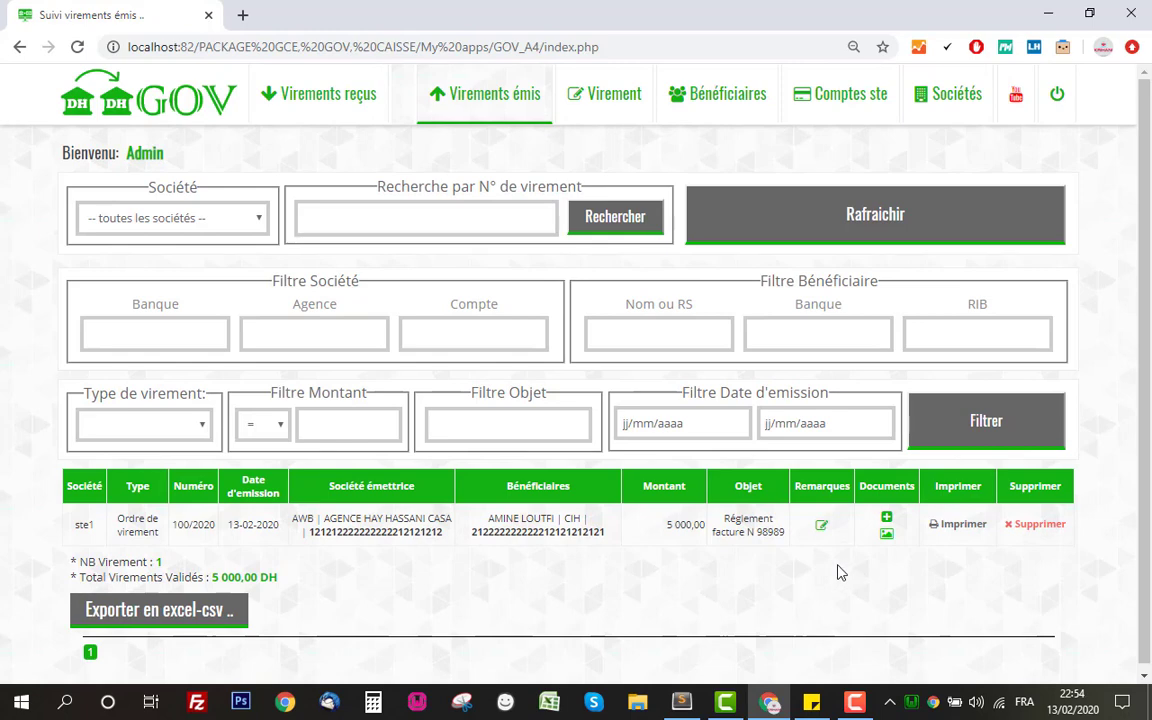
left_click(886, 534)
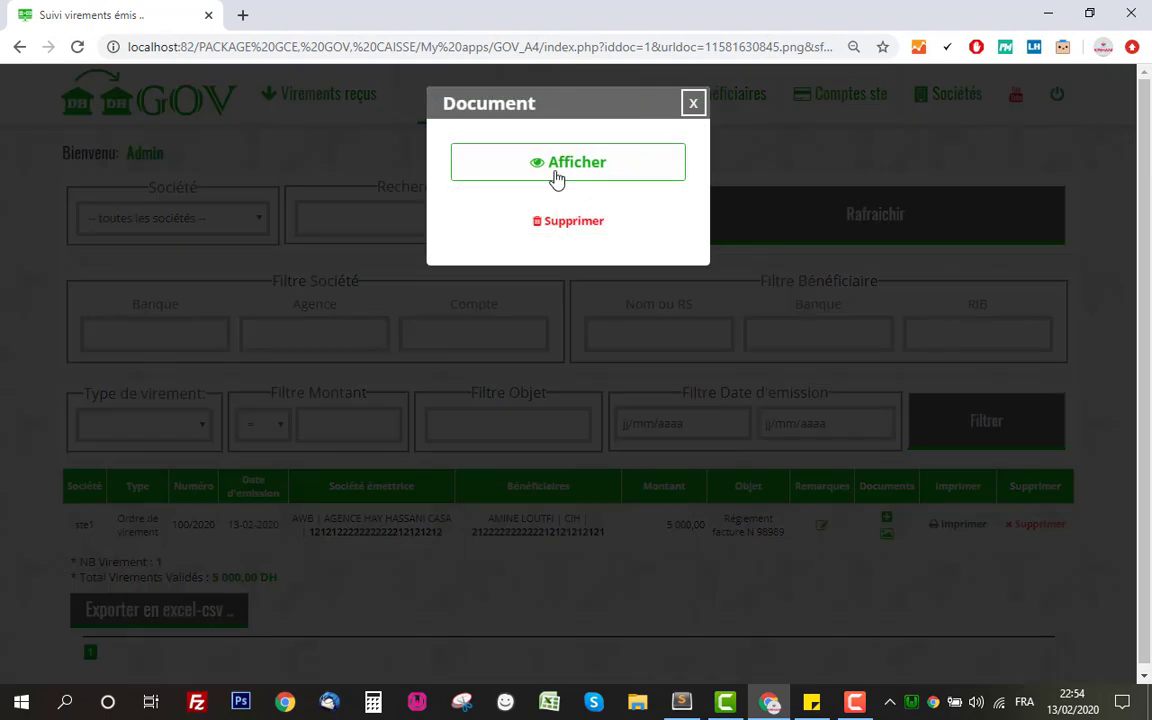
left_click(556, 174)
left_click(783, 152)
left_click(547, 232)
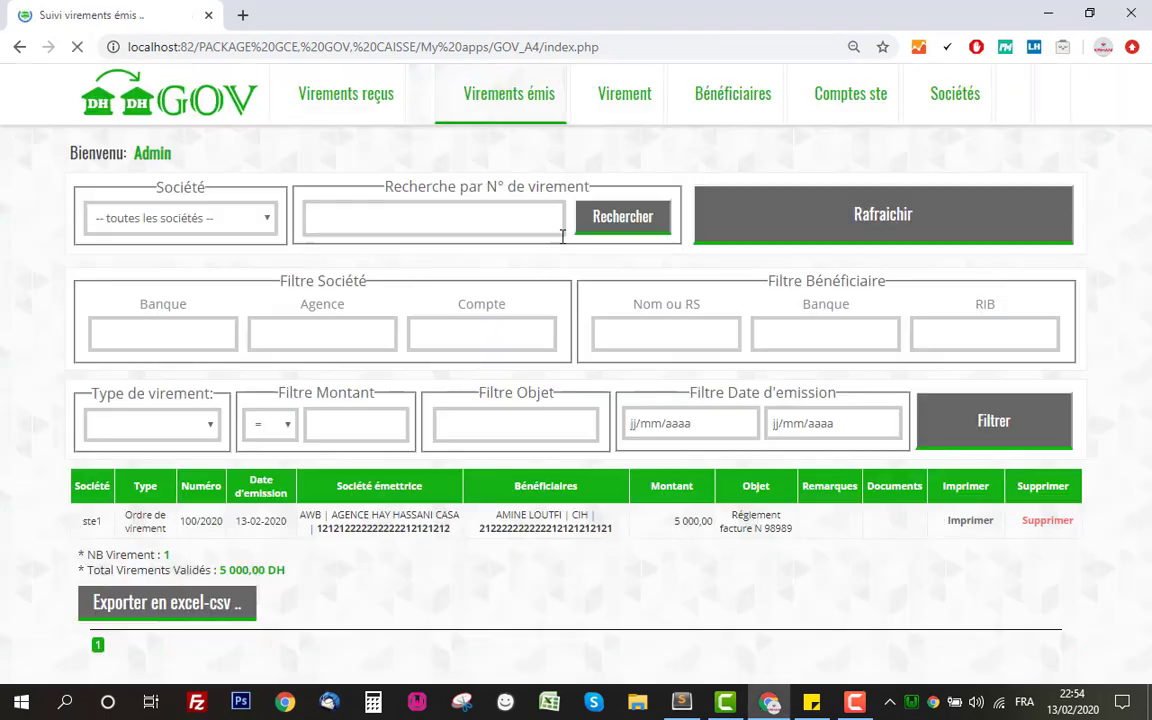
Open the printable order for 100/2020, then type and erase a test note 'SDSD'
left_click(962, 524)
scroll(830, 414, "down", 3)
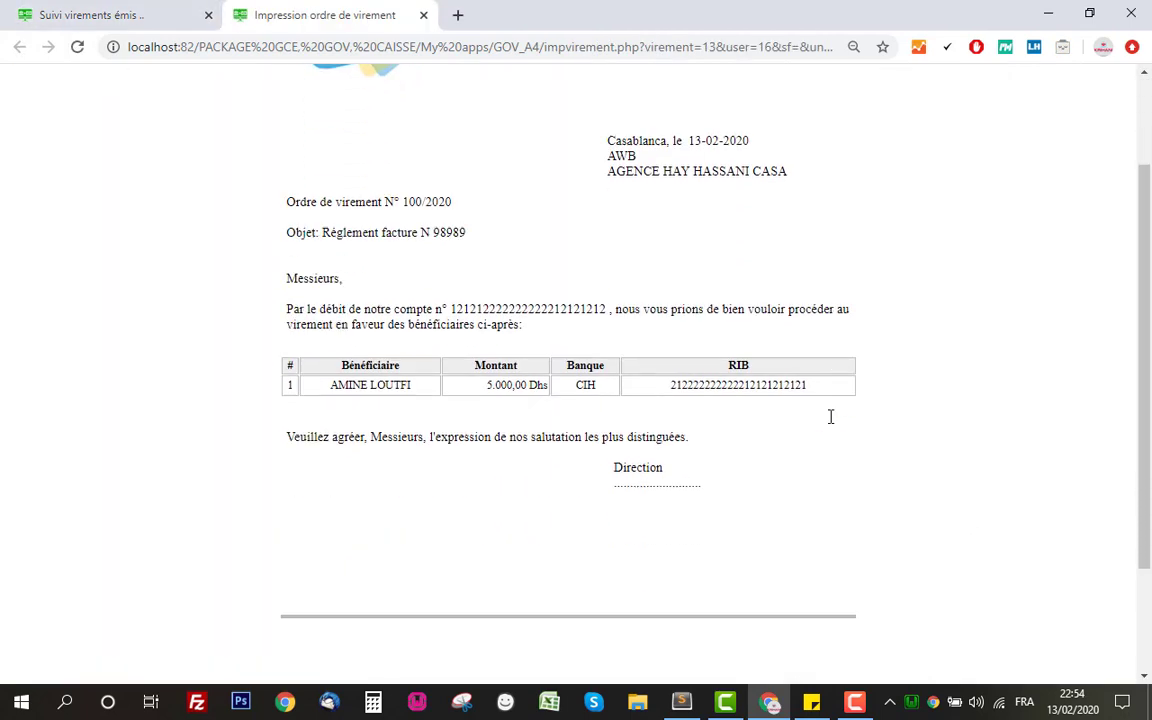
scroll(825, 427, "up", 3)
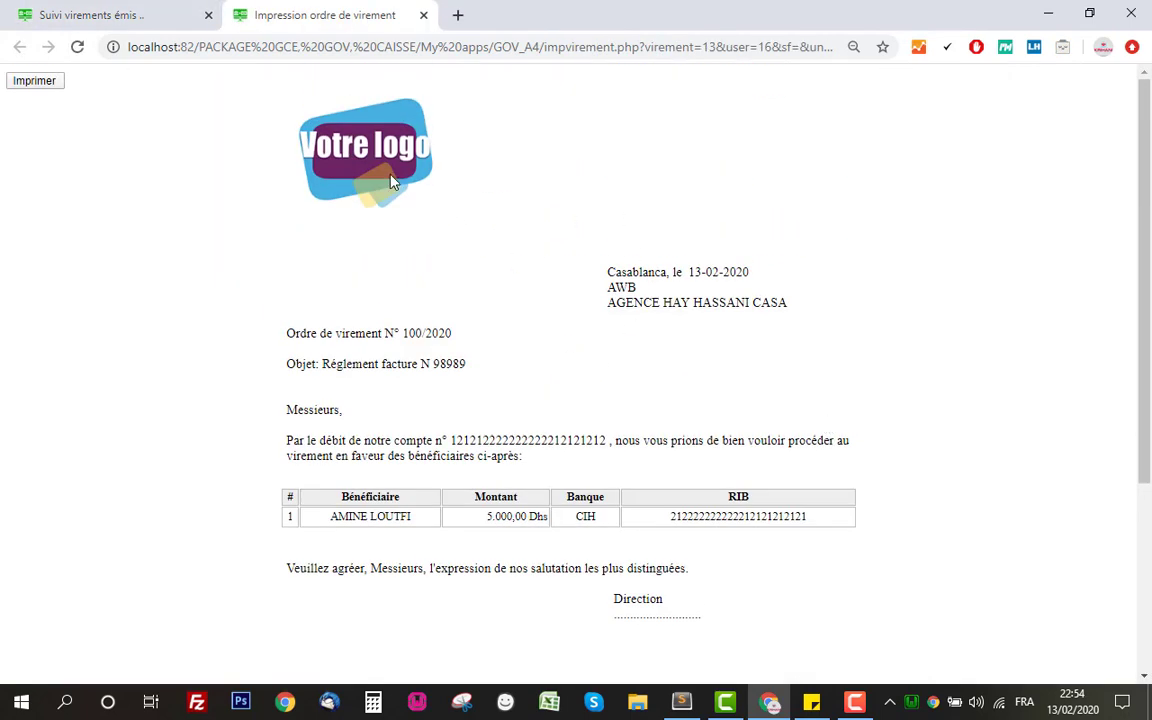
scroll(689, 258, "down", 2)
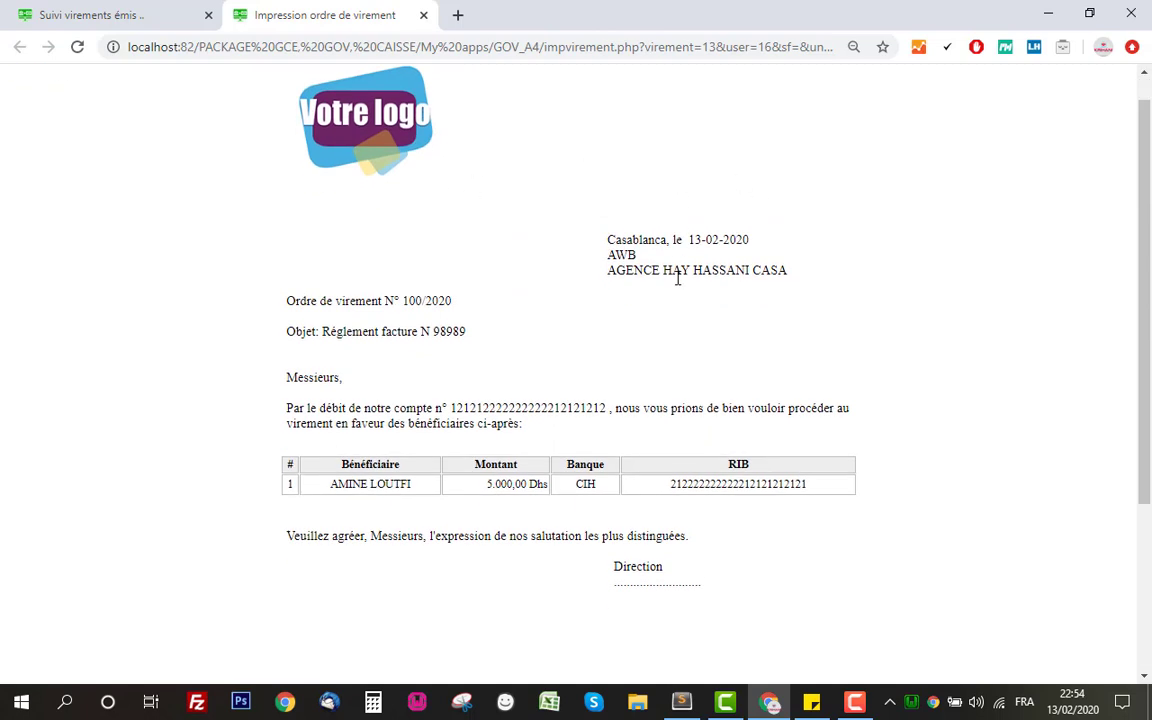
scroll(432, 429, "down", 3)
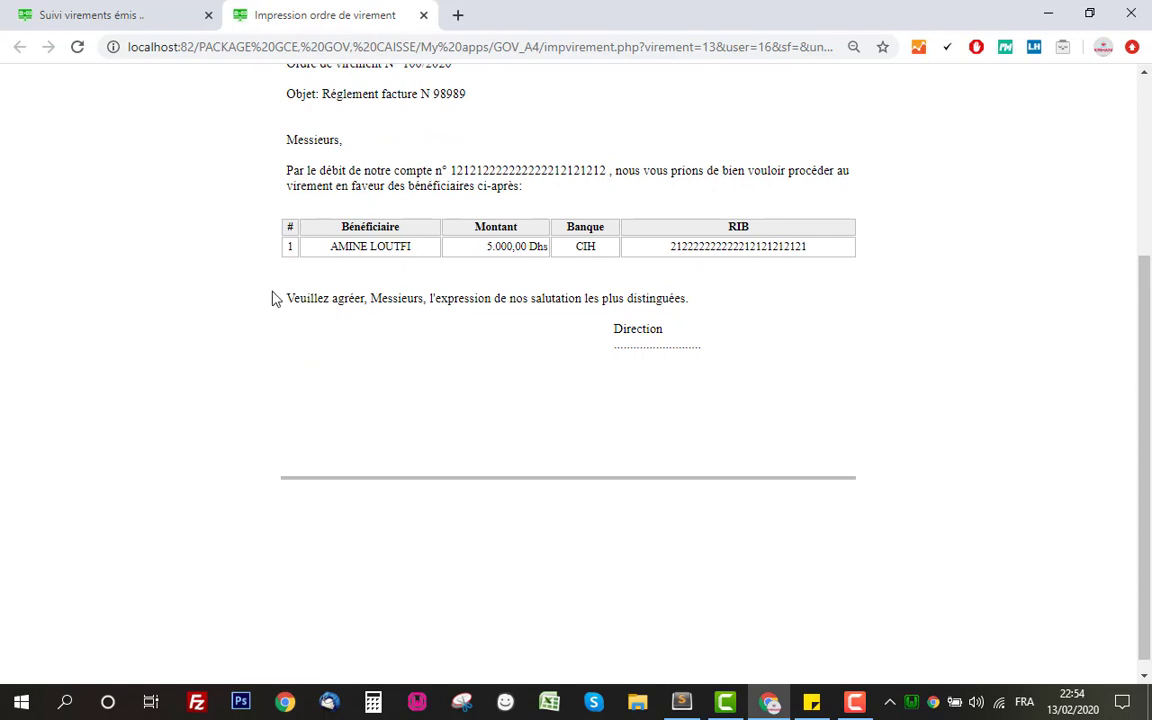
left_click(530, 545)
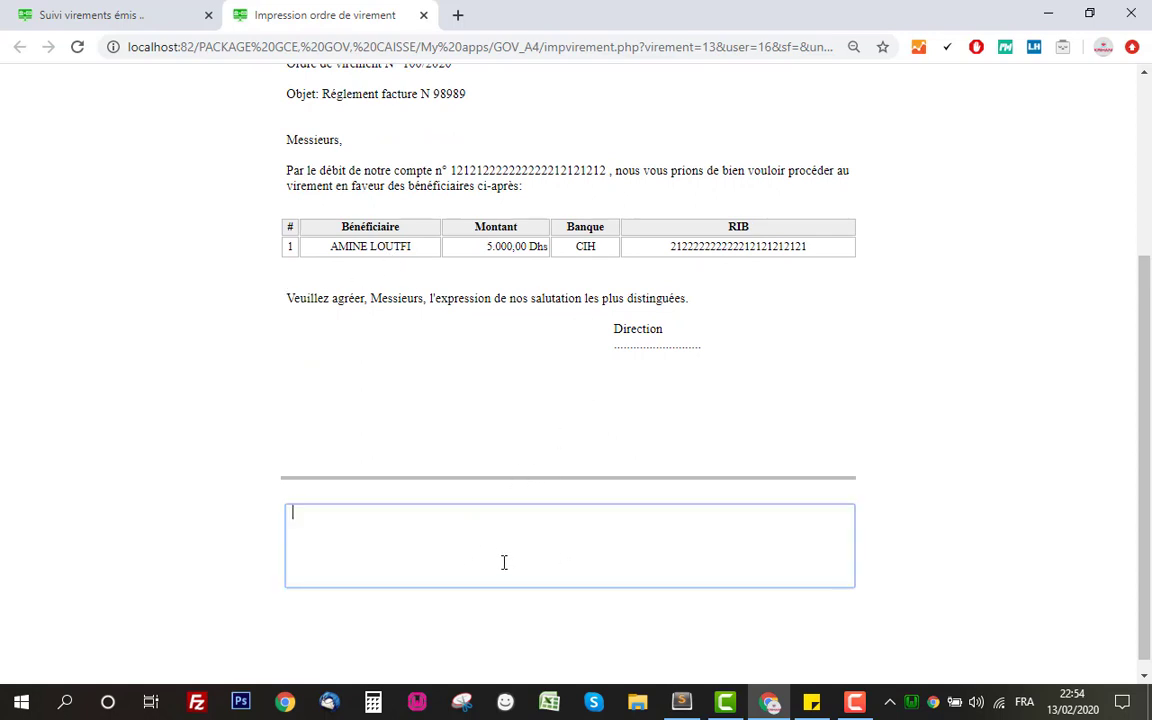
type("SDSD")
key("BackSpace")
key("BackSpace")
key("BackSpace")
Click into the letter's closing paragraph and address text to check what is editable
left_click(595, 328)
scroll(672, 324, "up", 3)
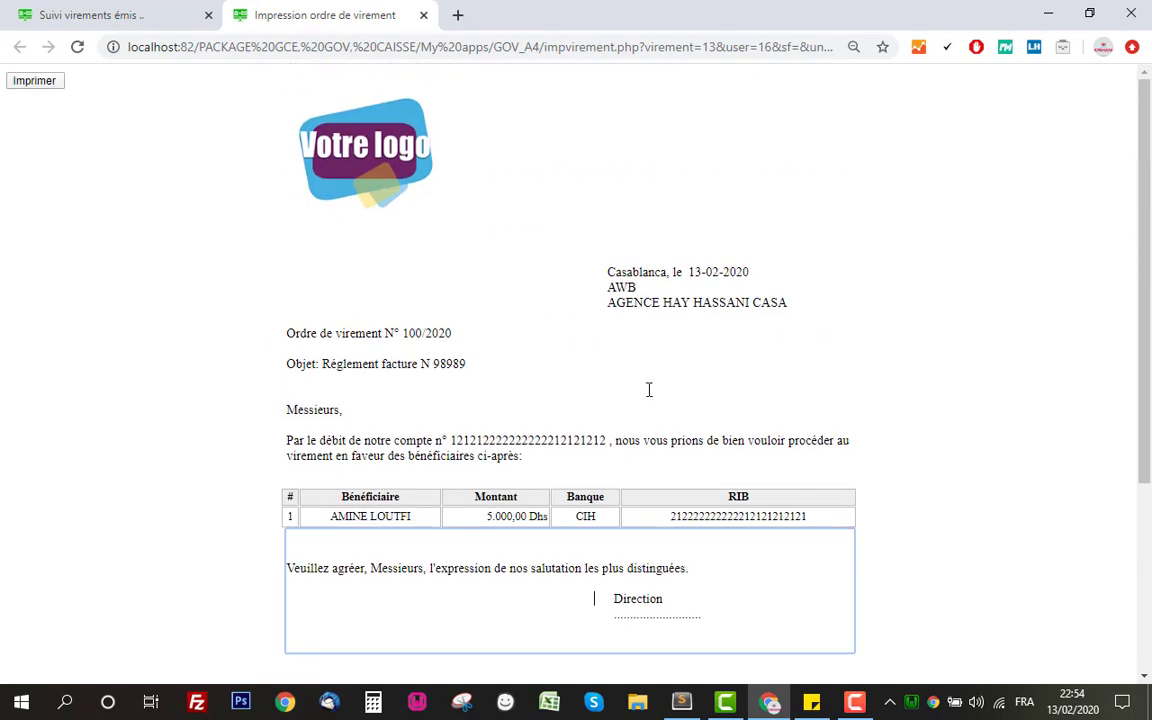
left_click(576, 290)
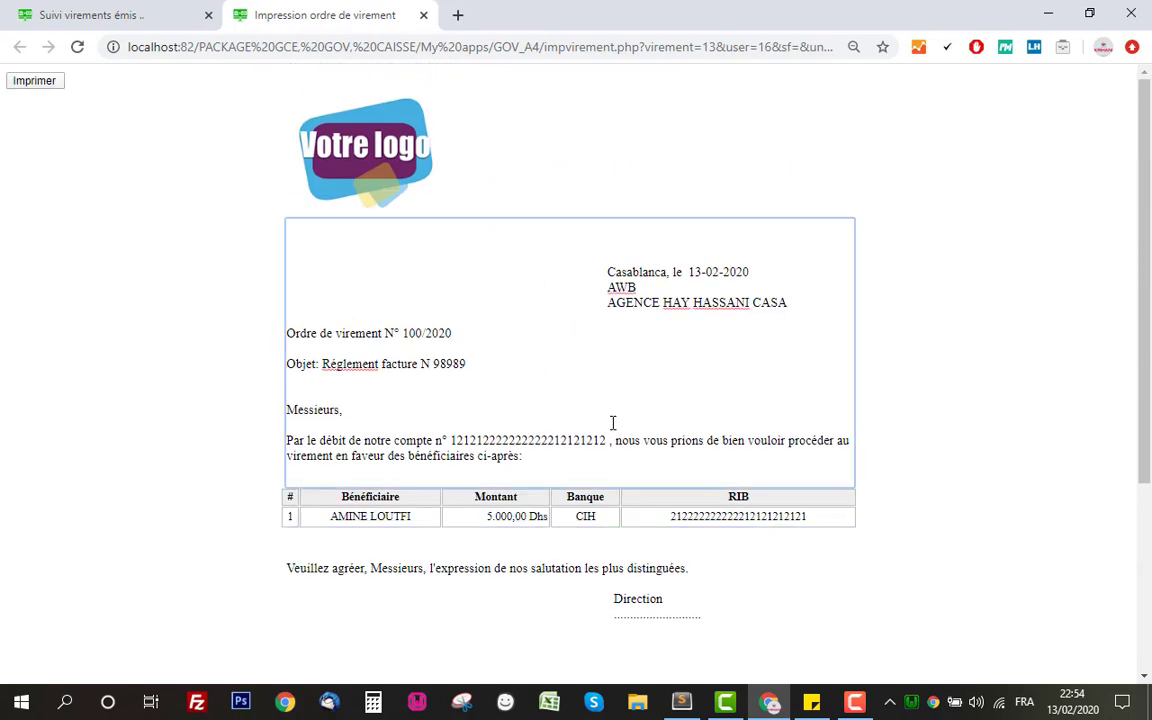
scroll(612, 424, "down", 3)
left_click(841, 423)
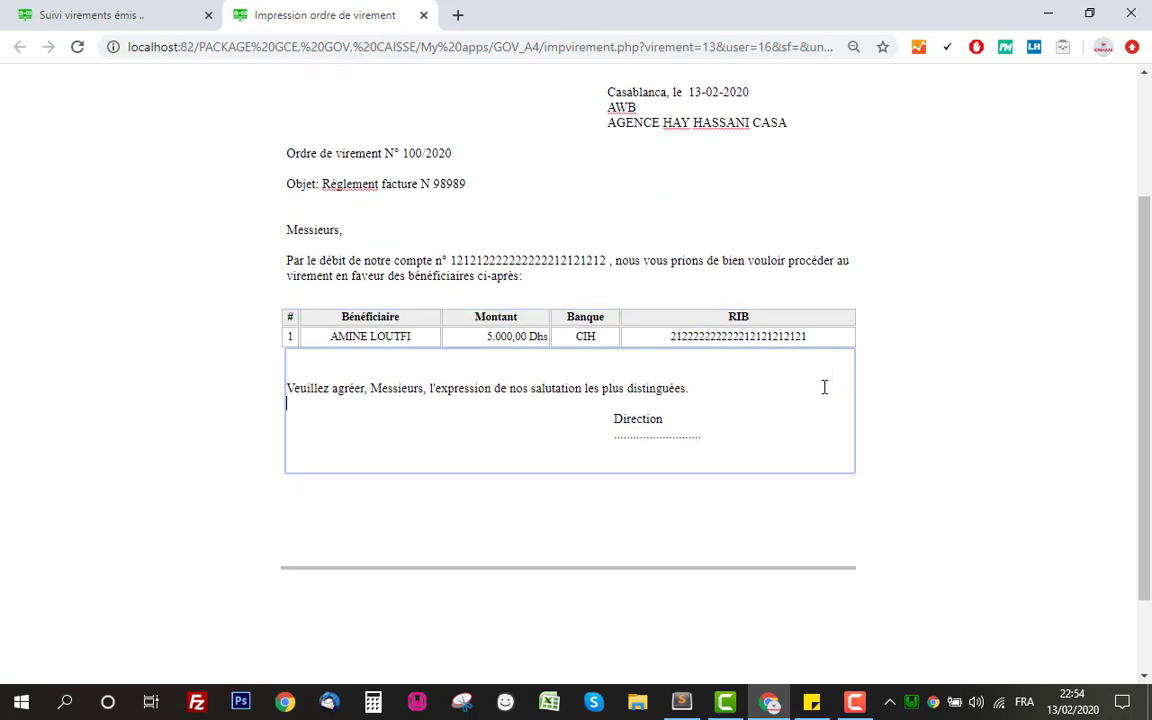
left_click_drag(845, 340, 323, 341)
left_click(323, 341)
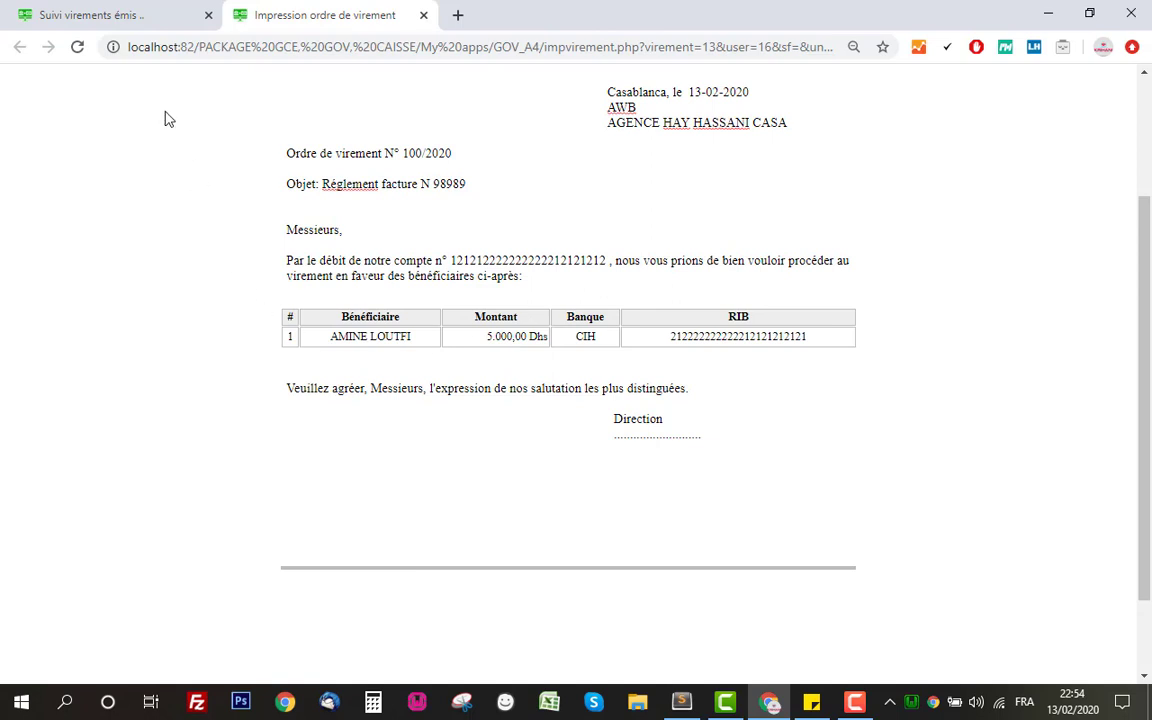
scroll(355, 288, "up", 3)
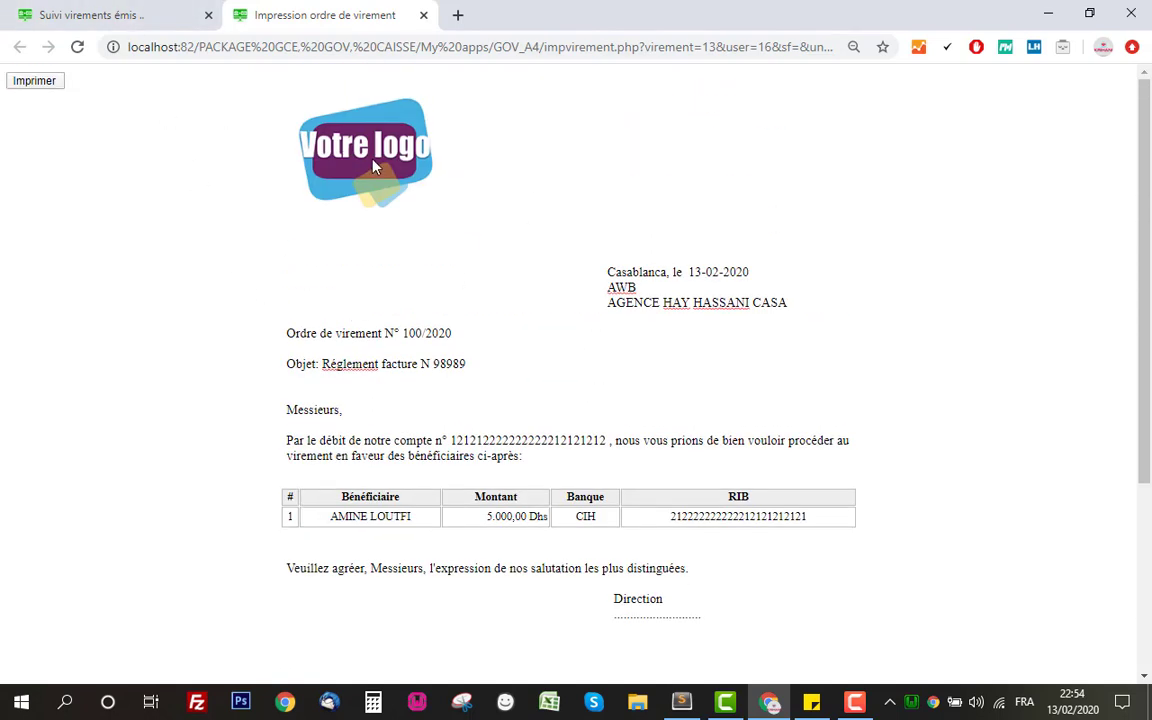
left_click_drag(421, 158, 464, 155)
Bring up the print dialog, cancel it, and close the order tab
left_click(49, 84)
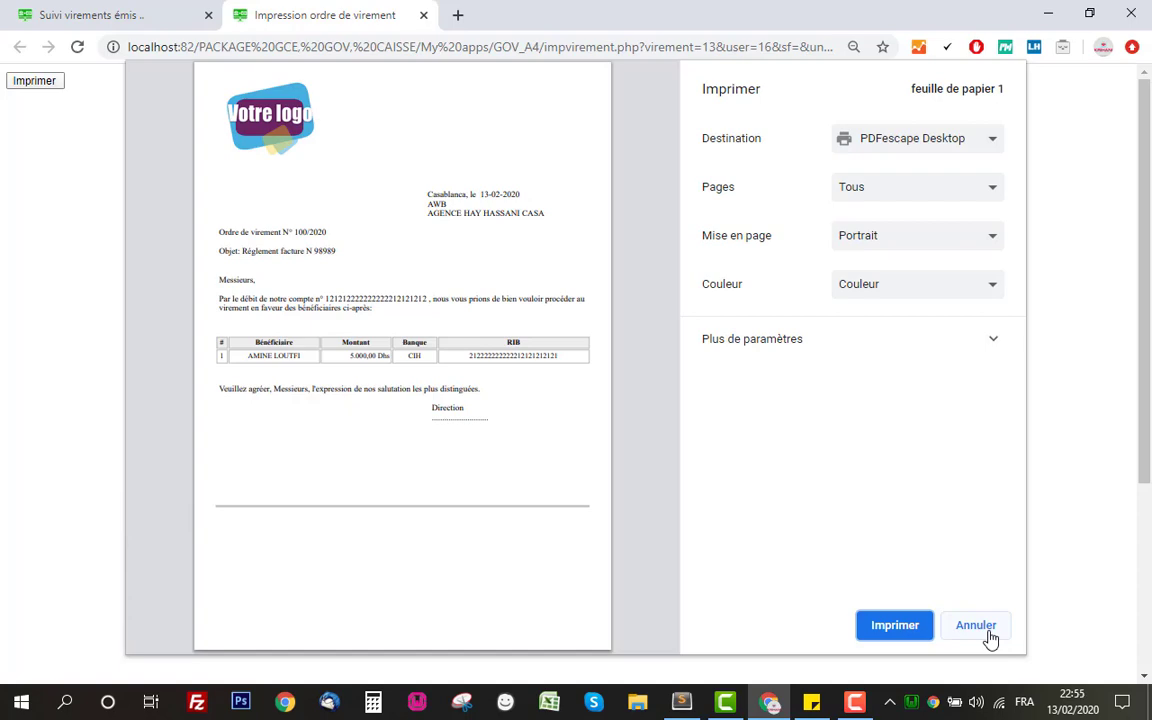
left_click(975, 625)
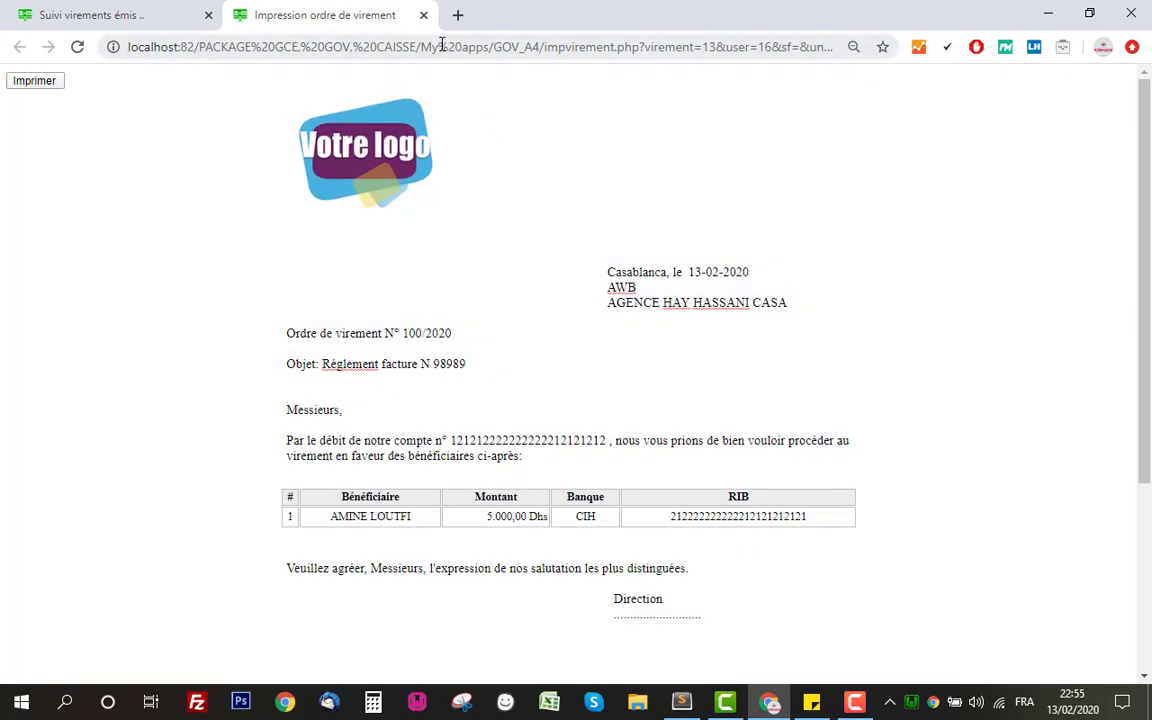
left_click(424, 16)
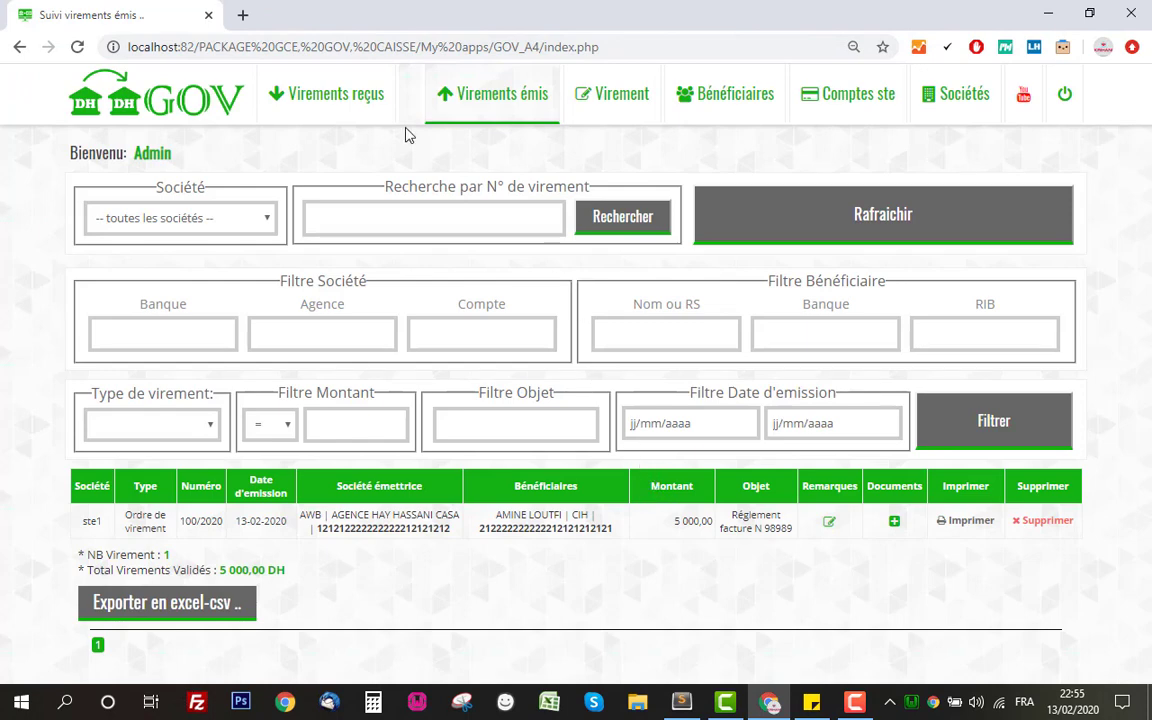
Add a received transfer numbered 22121 for the client, amount 5000, concerning facture 098989
left_click(316, 104)
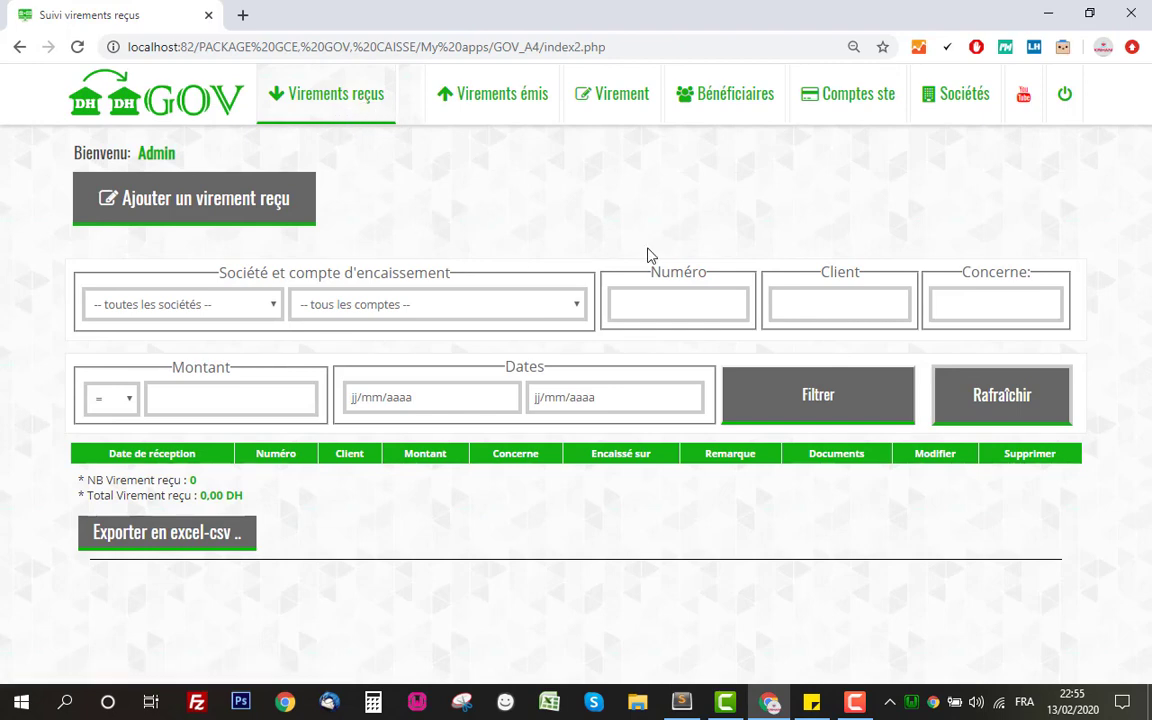
left_click(167, 204)
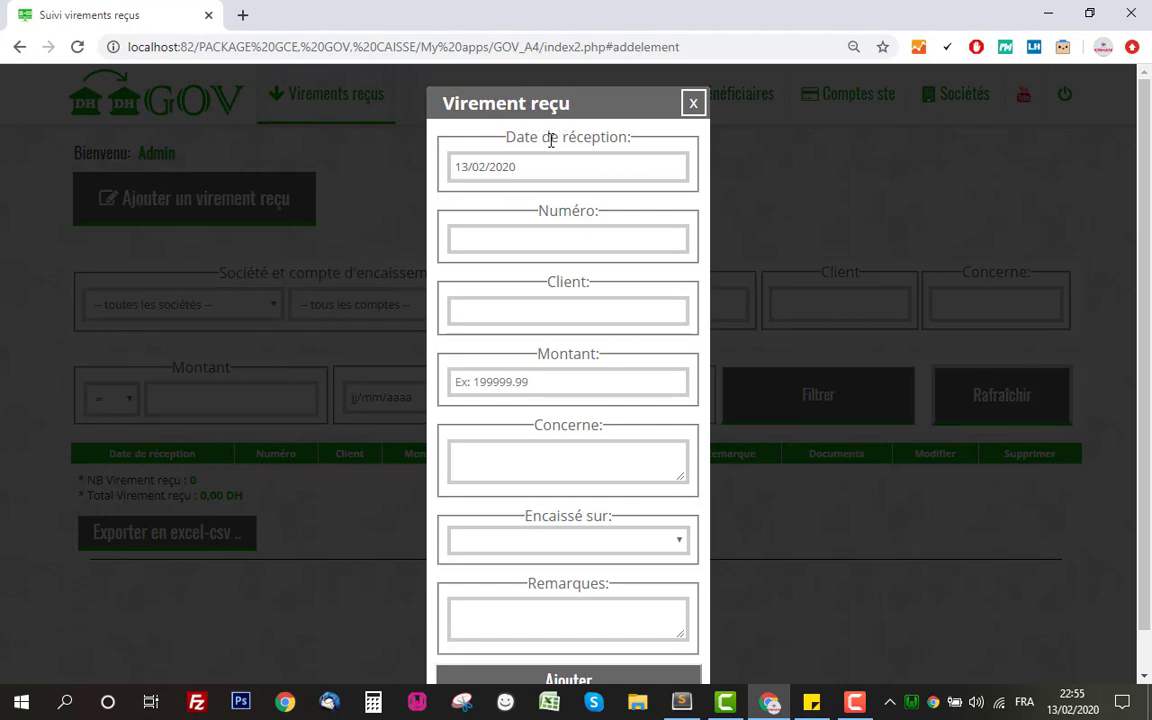
left_click(575, 242)
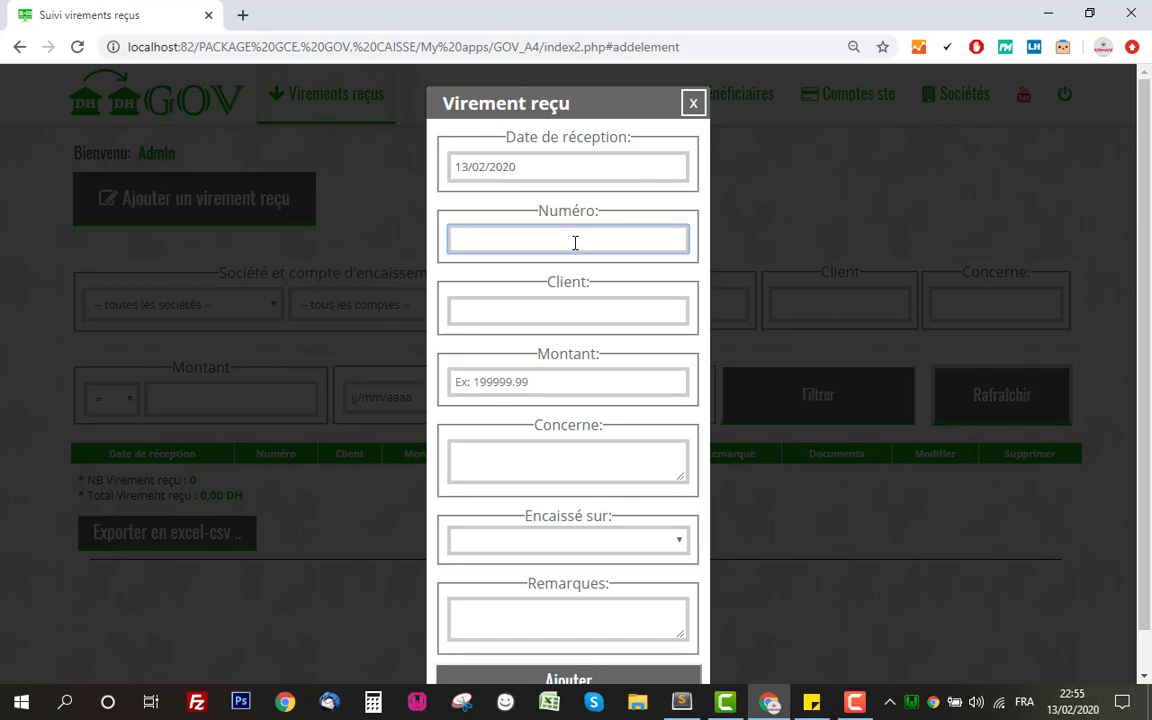
type("22121")
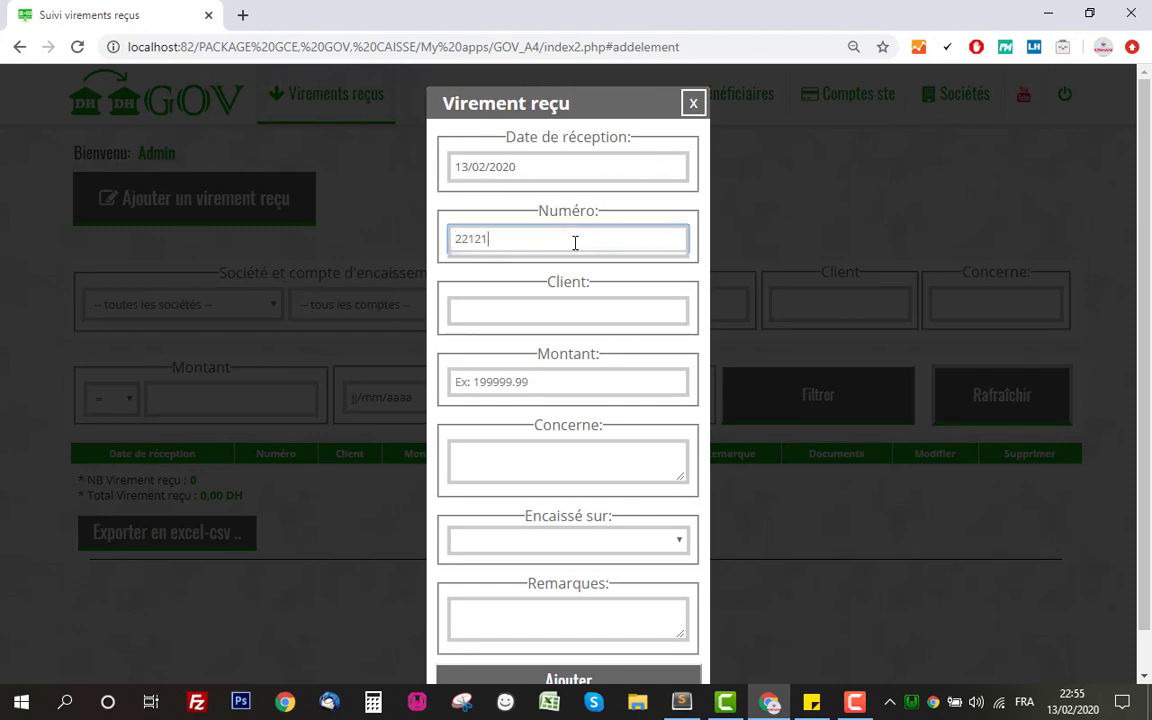
left_click(575, 312)
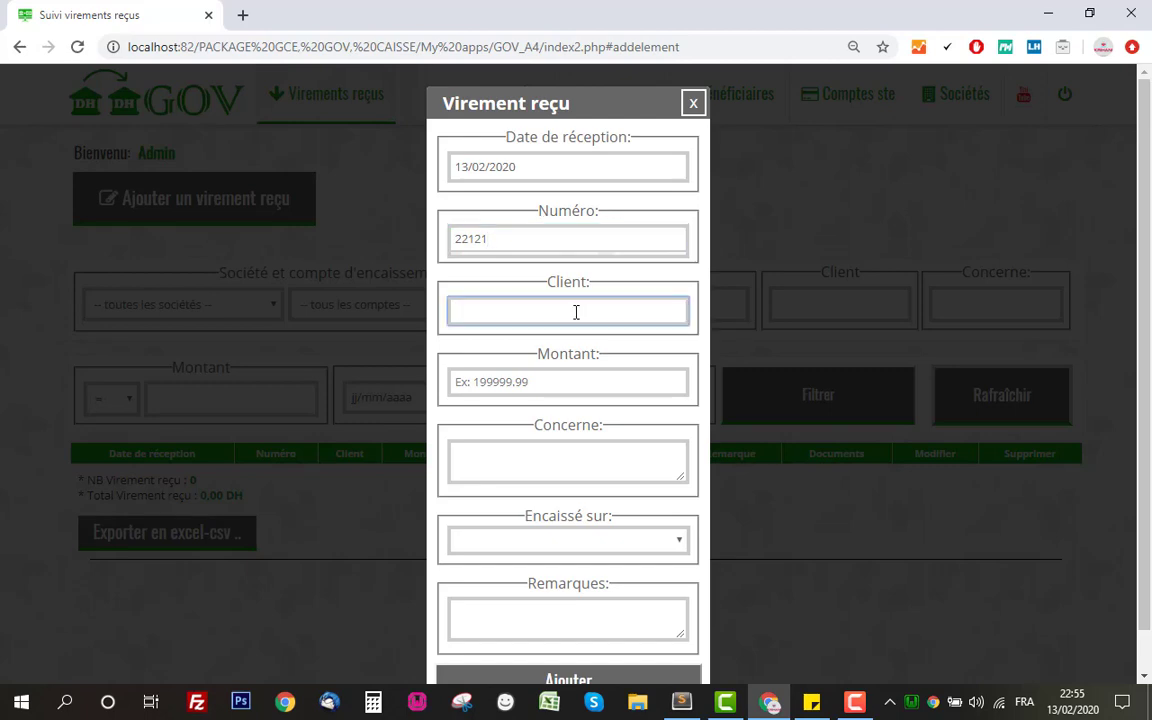
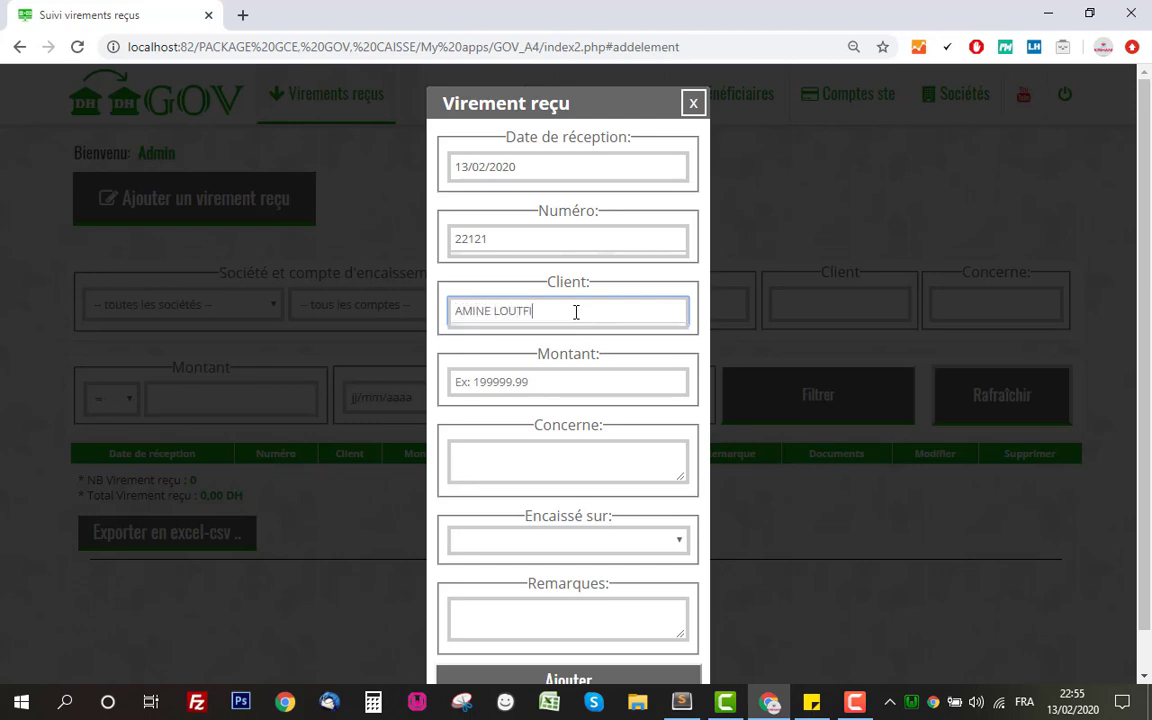
left_click(580, 383)
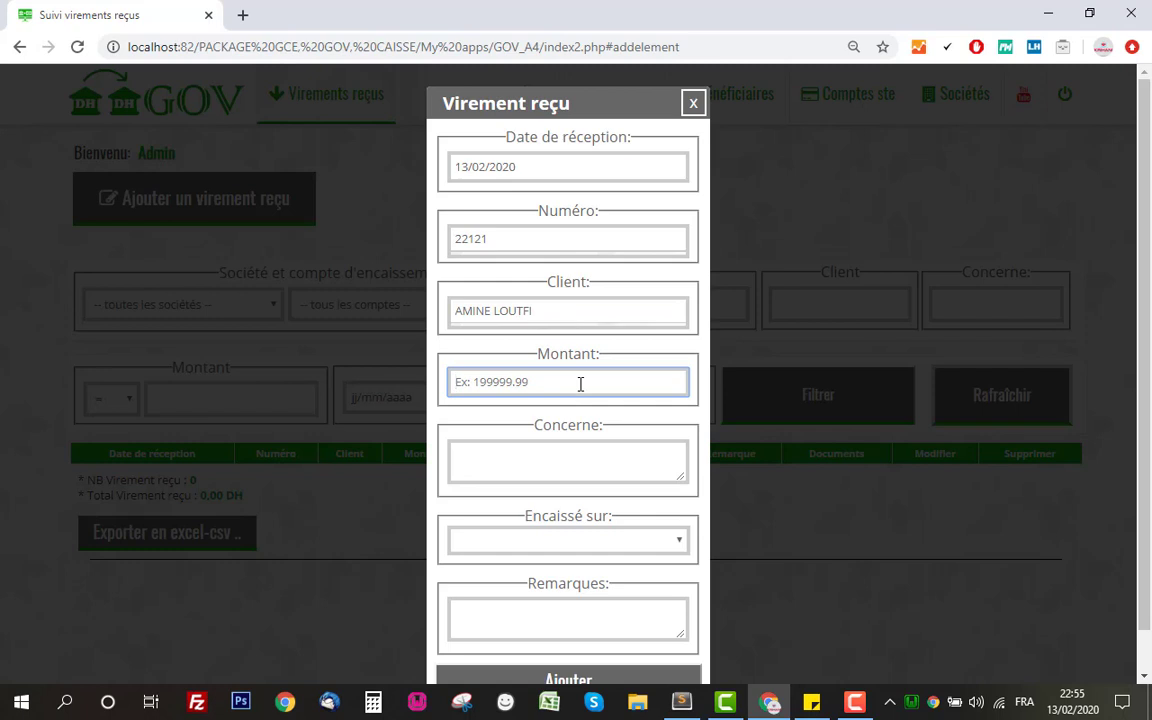
type("5000")
left_click(603, 468)
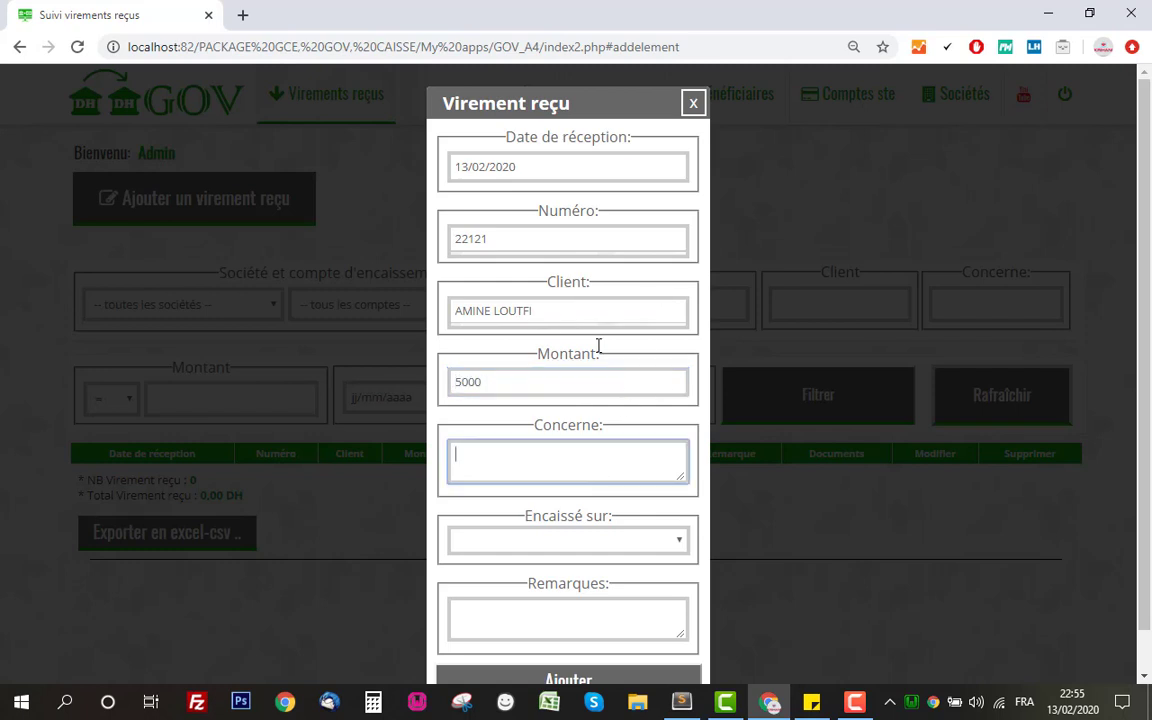
type("facture 098989")
scroll(630, 355, "down", 1)
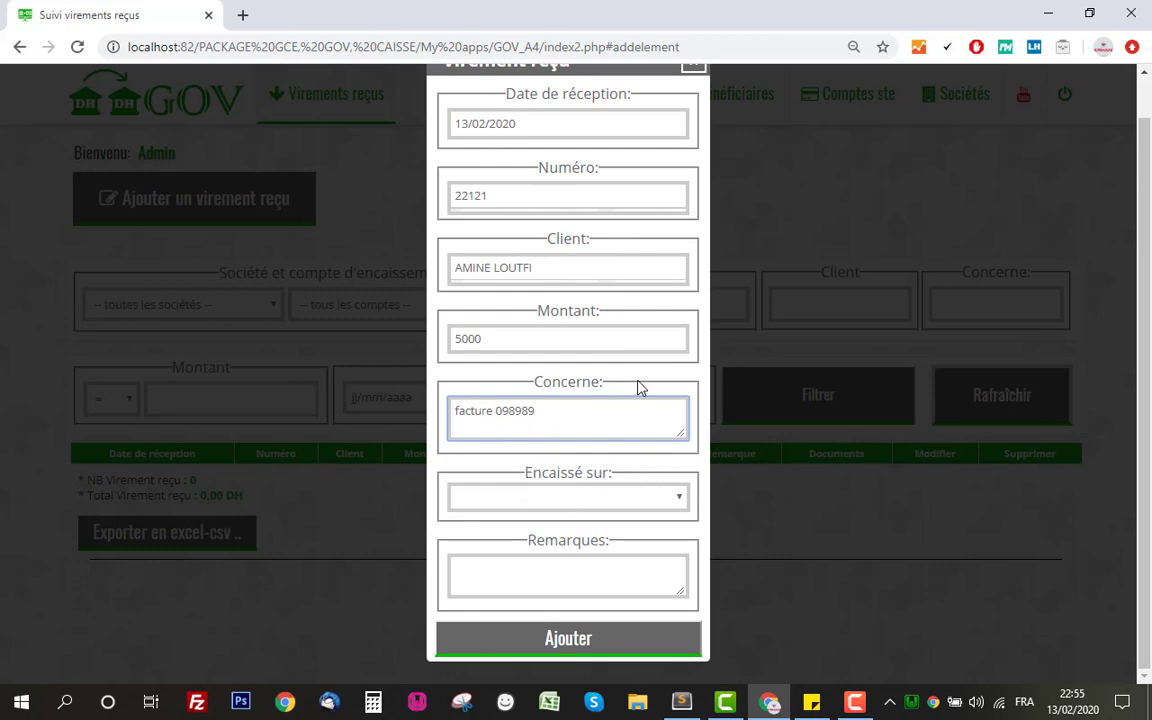
Set Encaissé sur to the ste1 AWB account, reopening the form to confirm it
left_click(594, 497)
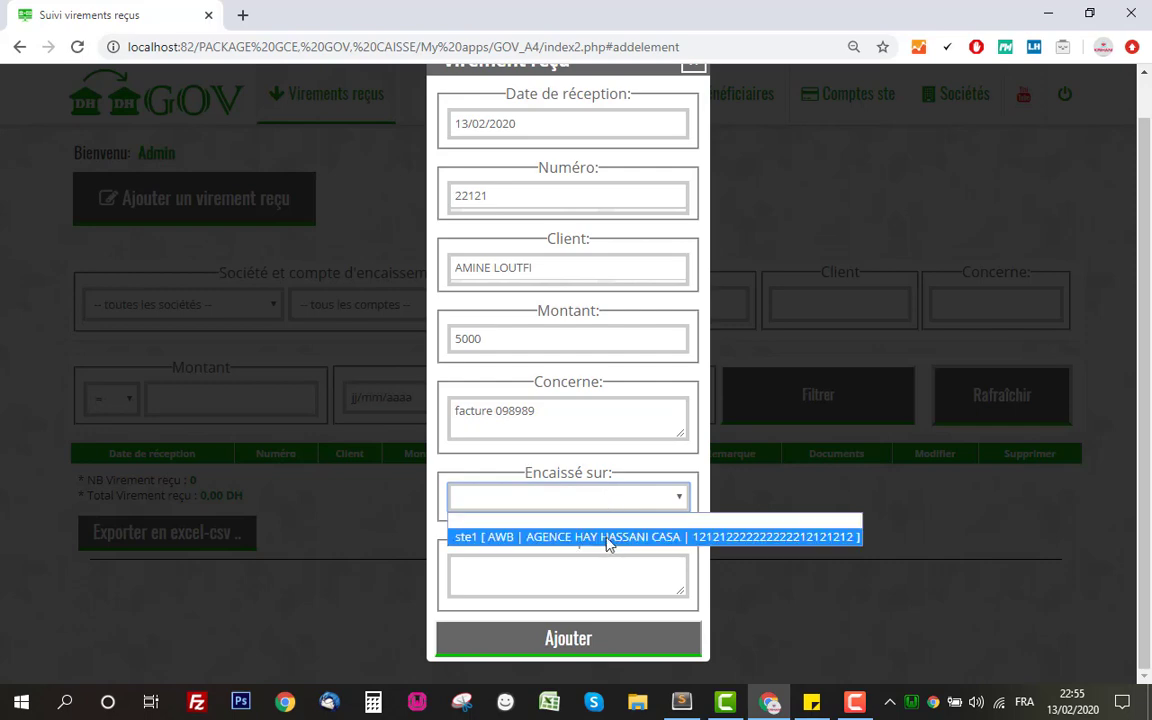
left_click(604, 537)
scroll(612, 480, "up", 1)
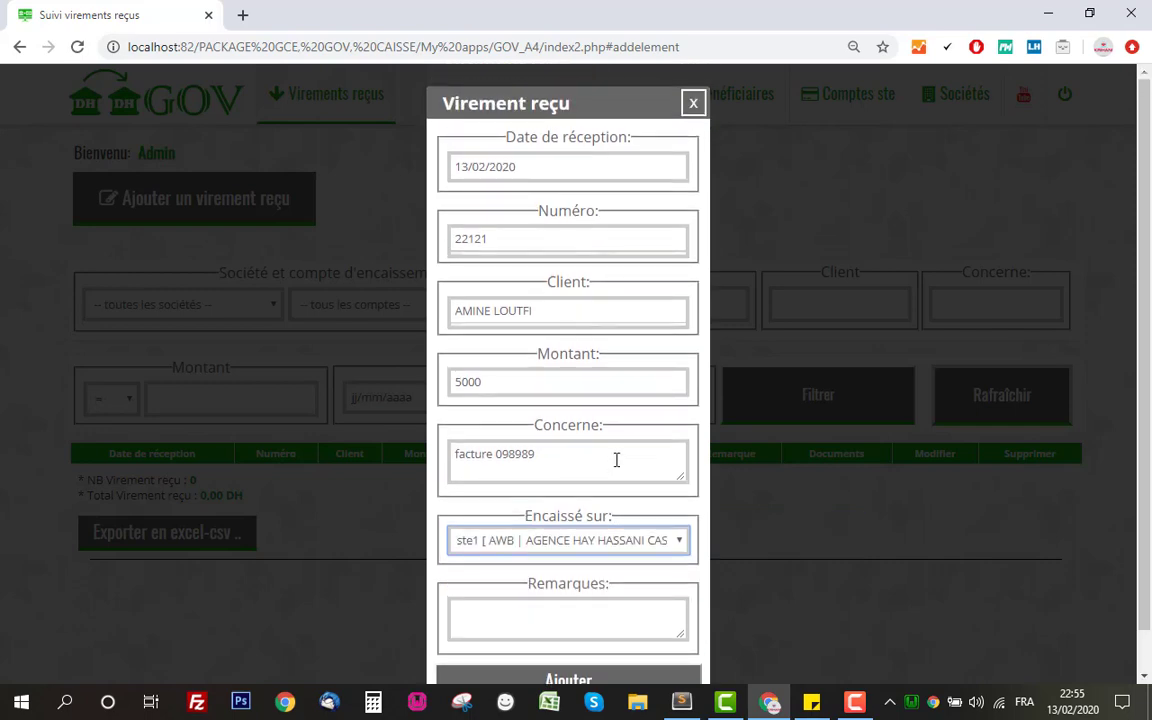
left_click(693, 110)
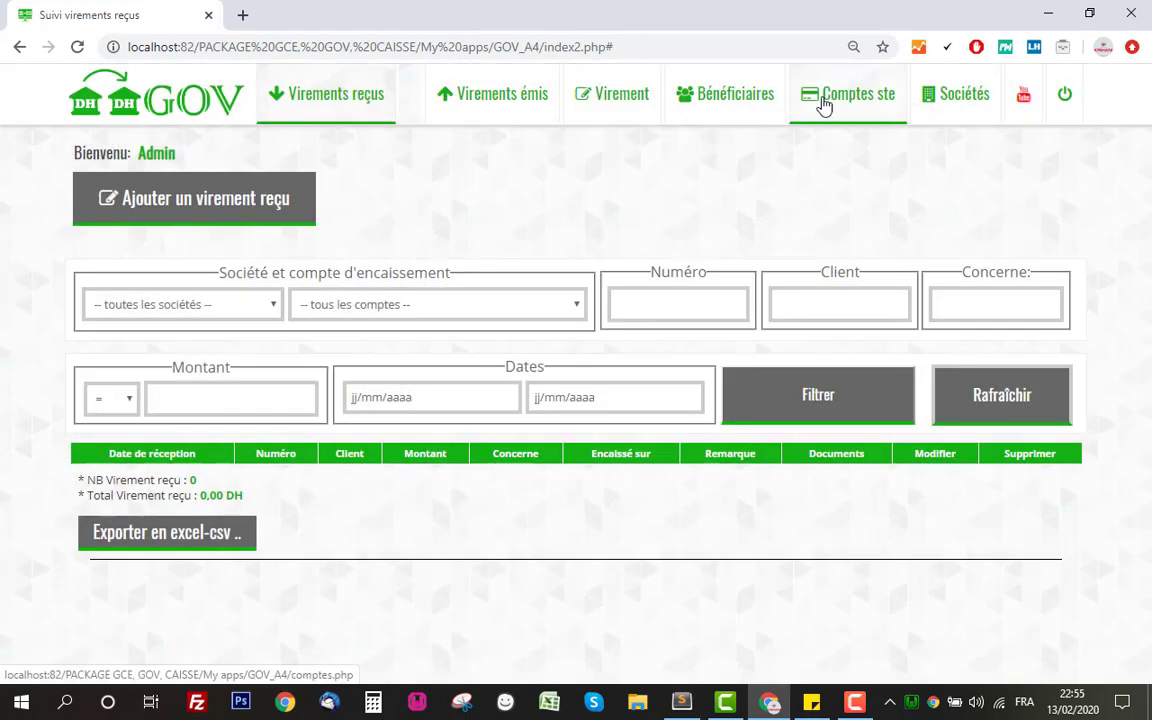
left_click(250, 194)
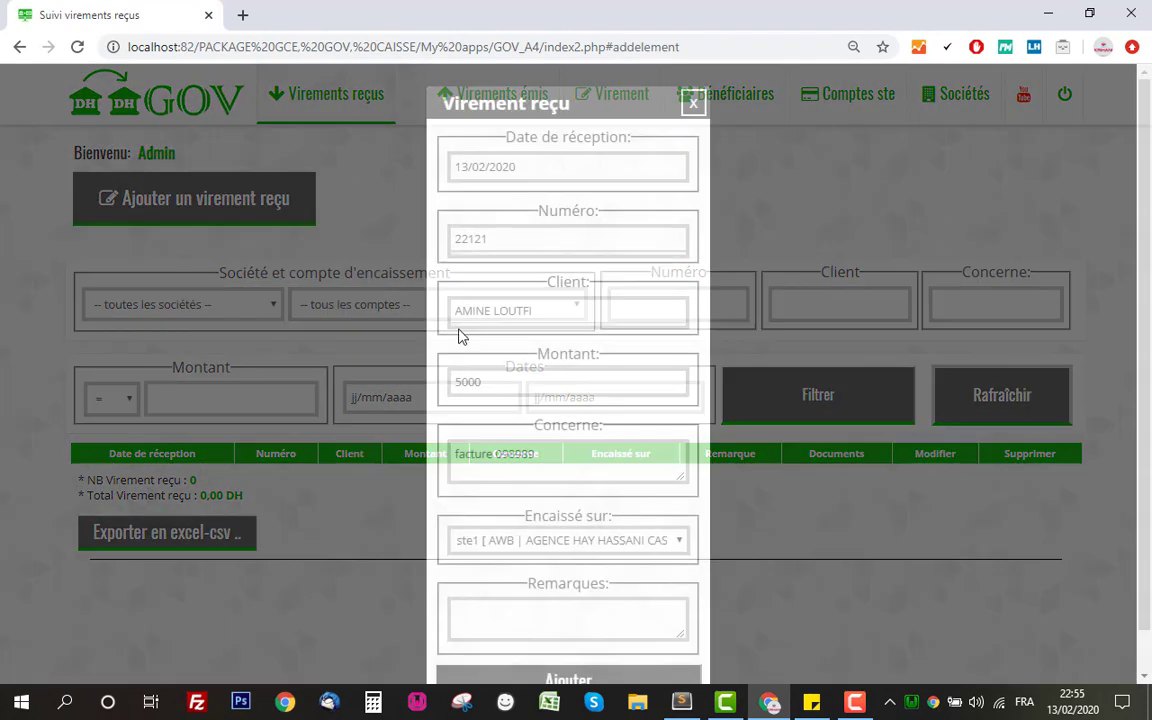
left_click(575, 540)
left_click(575, 545)
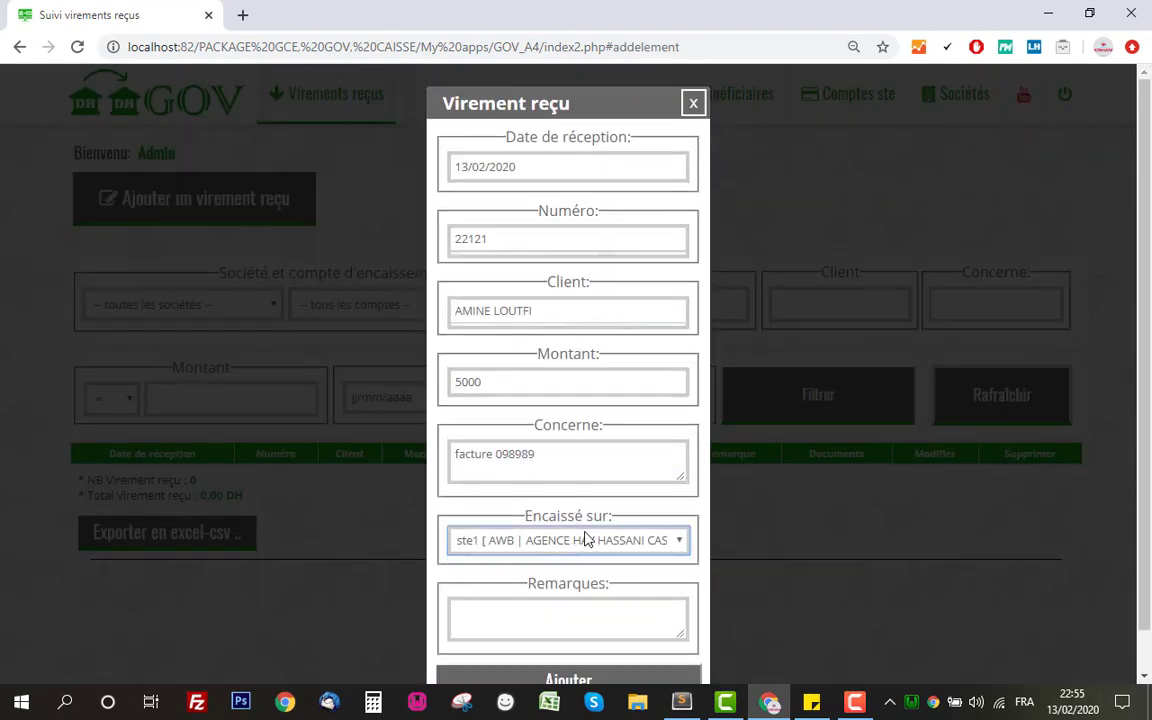
left_click(582, 536)
left_click(553, 541)
Save the received transfer and check its new row in the list
scroll(594, 585, "down", 1)
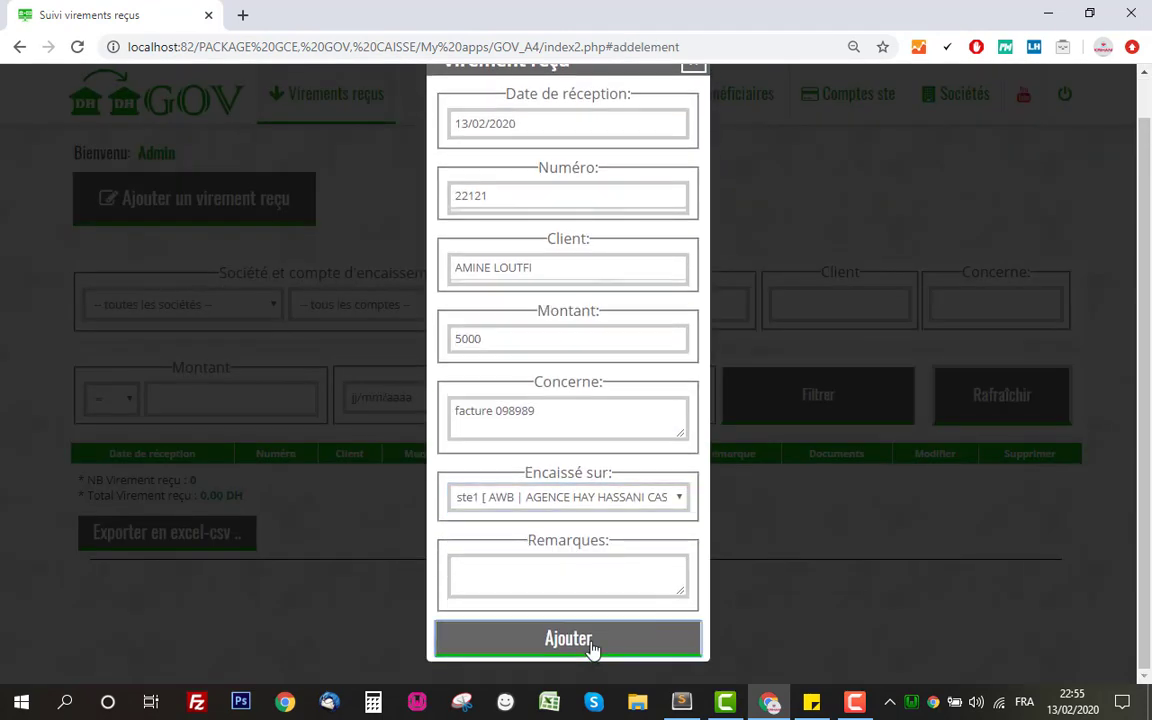
left_click(592, 651)
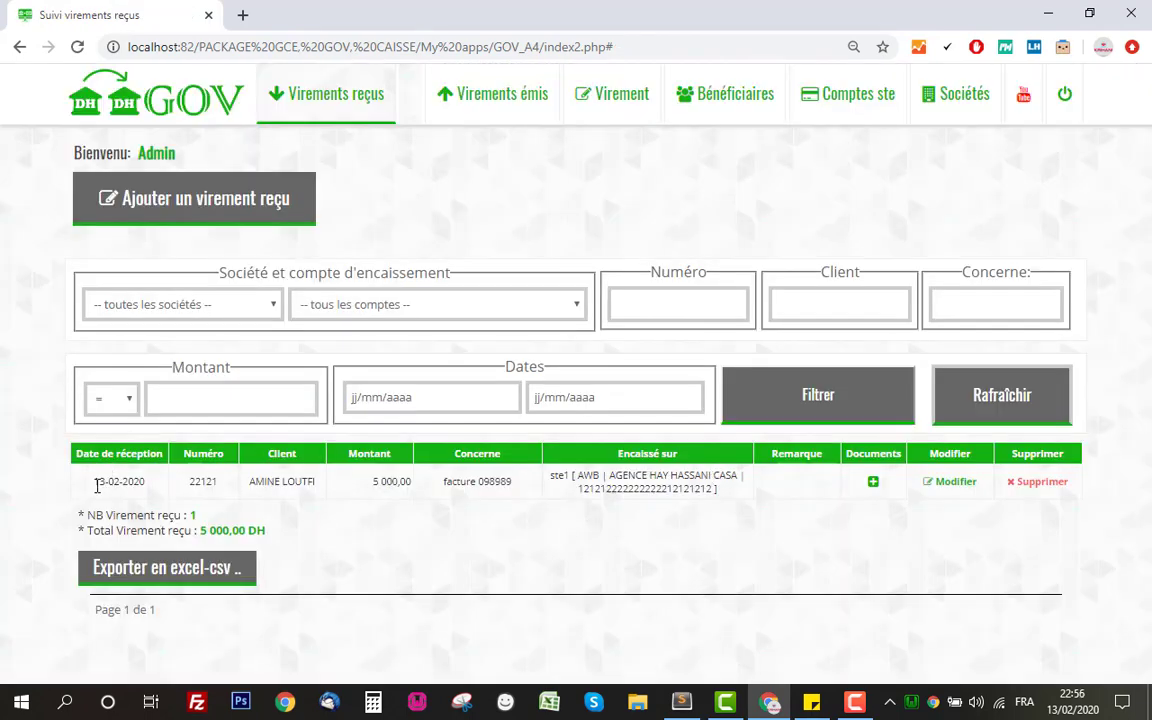
left_click_drag(97, 485, 771, 488)
left_click(797, 504)
Browse the Virements émis, Bénéficiaires, Comptes ste and Sociétés pages, then log out
left_click(481, 110)
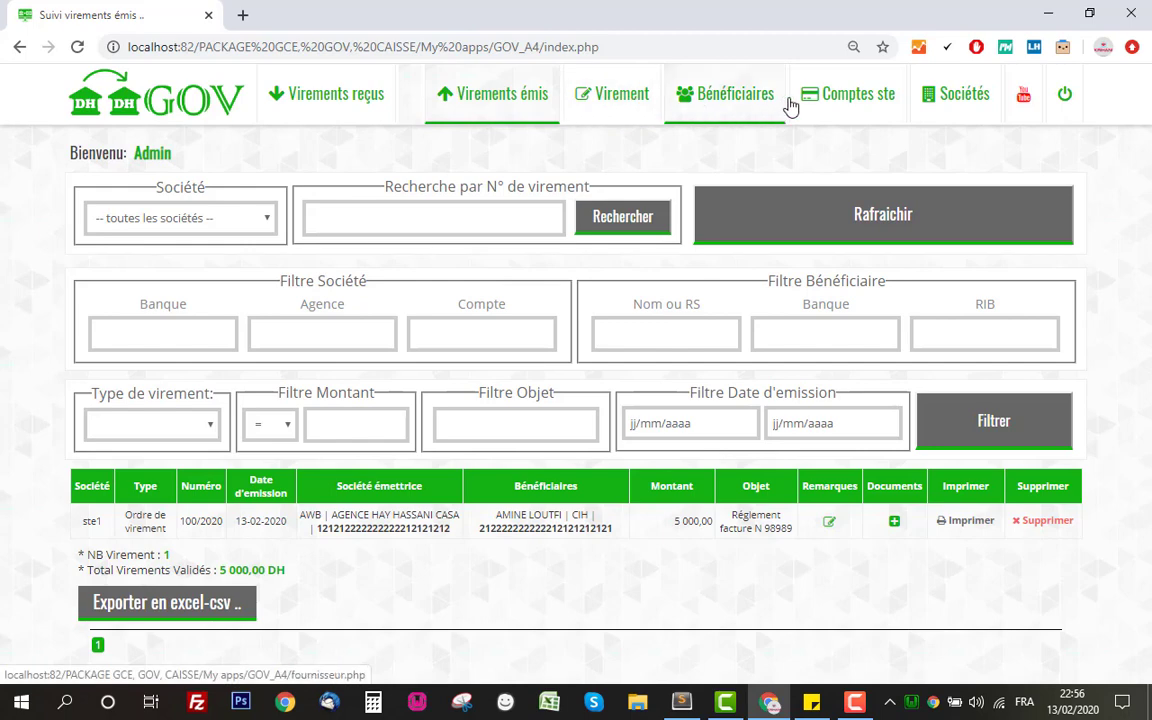
left_click(720, 93)
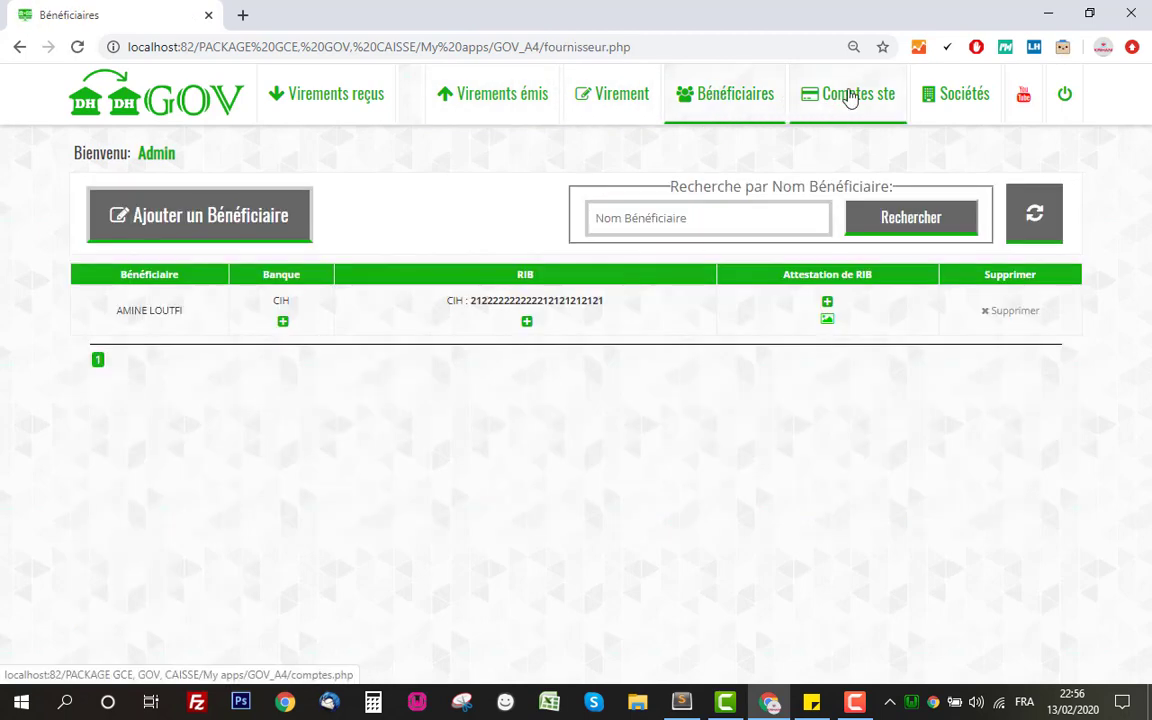
left_click(849, 97)
left_click(966, 101)
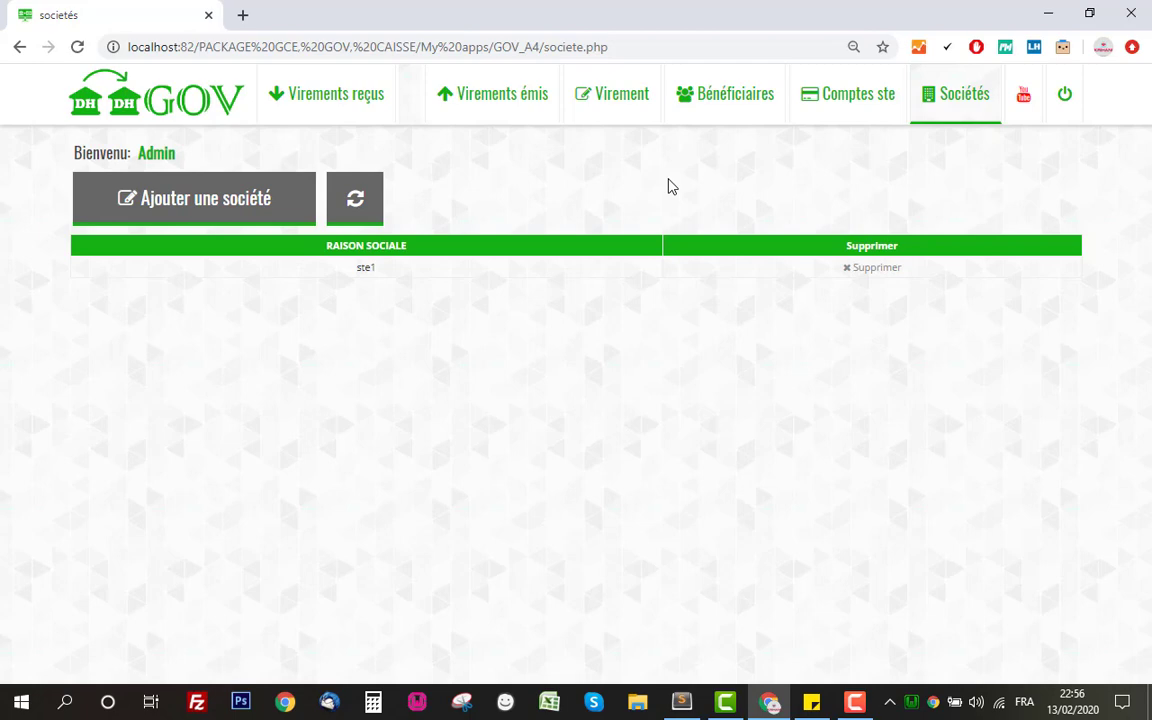
left_click(1076, 96)
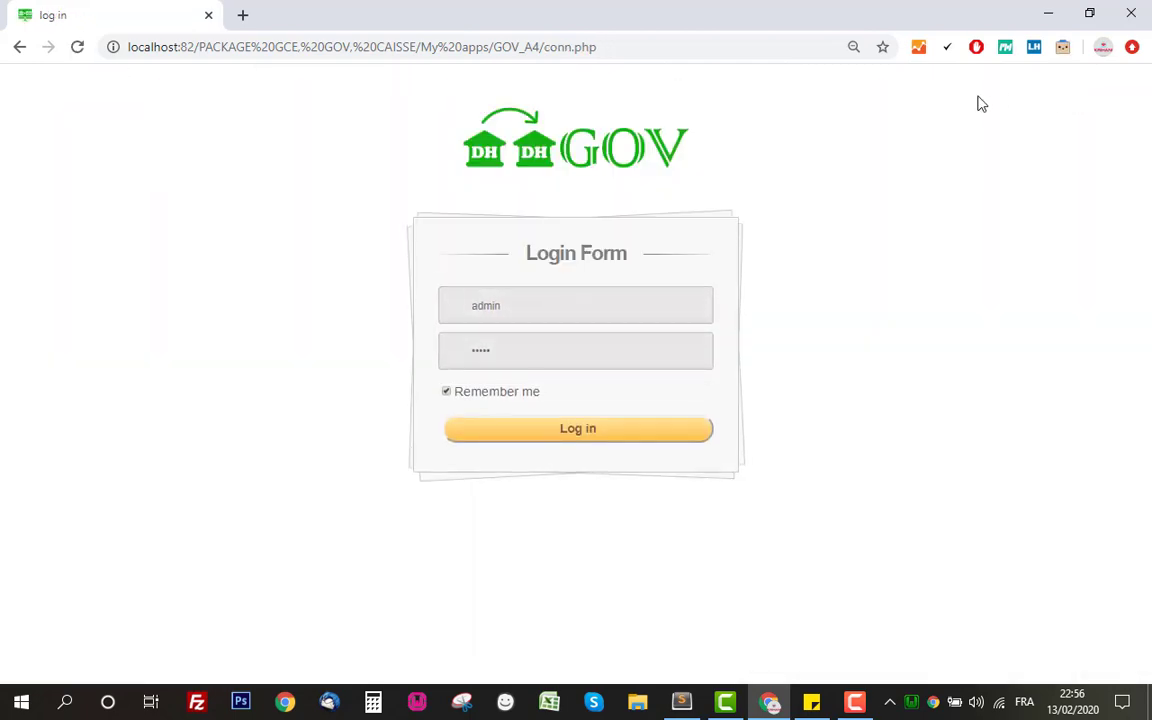